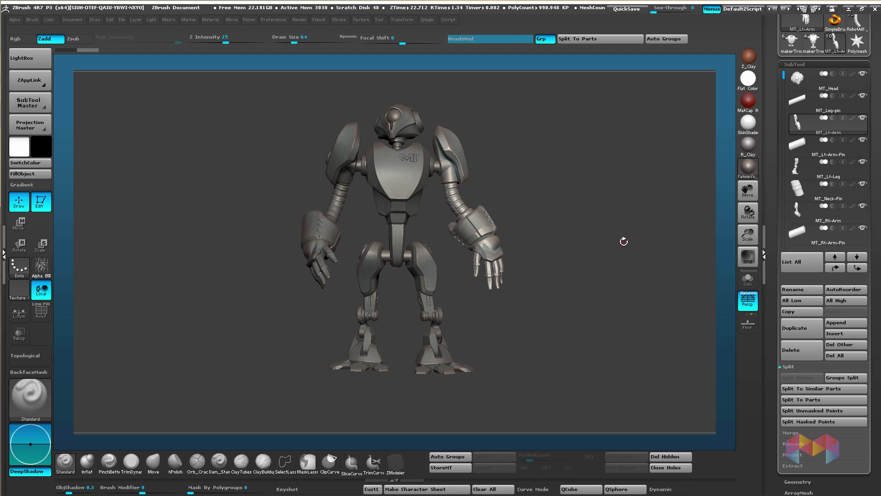
Step: Show only the MT_Lt-Arm subtool and hide the rest of the robot
{"action": "left_click_drag", "start_coordinate": [513, 201], "coordinate": [469, 329], "text": "alt"}
{"action": "left_click", "coordinate": [863, 119], "text": "shift"}
{"action": "right_click_drag", "start_coordinate": [613, 205], "coordinate": [520, 180]}
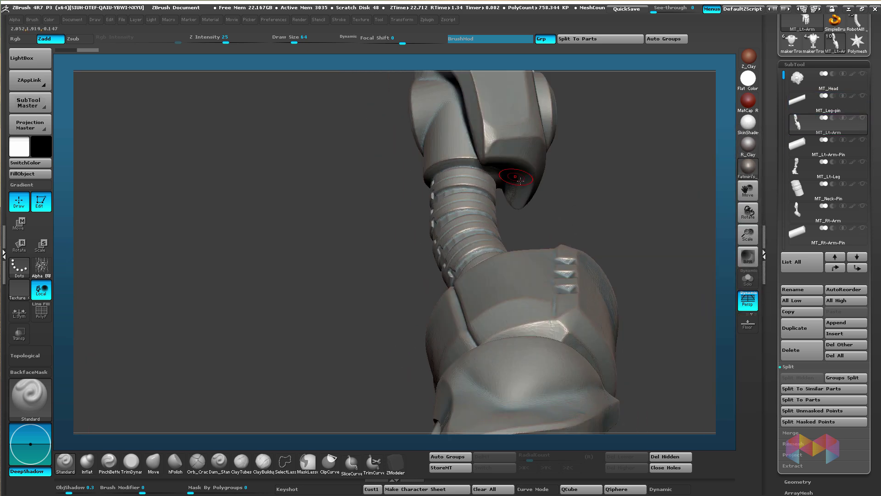
Step: Examine the isolated left arm from several sides, including the shoulder socket, forearm guard and hand
{"action": "mouse_move", "coordinate": [569, 201]}
{"action": "right_mouse_down"}
{"action": "mouse_move", "coordinate": [625, 203]}
{"action": "mouse_move", "coordinate": [554, 198]}
{"action": "right_mouse_up"}
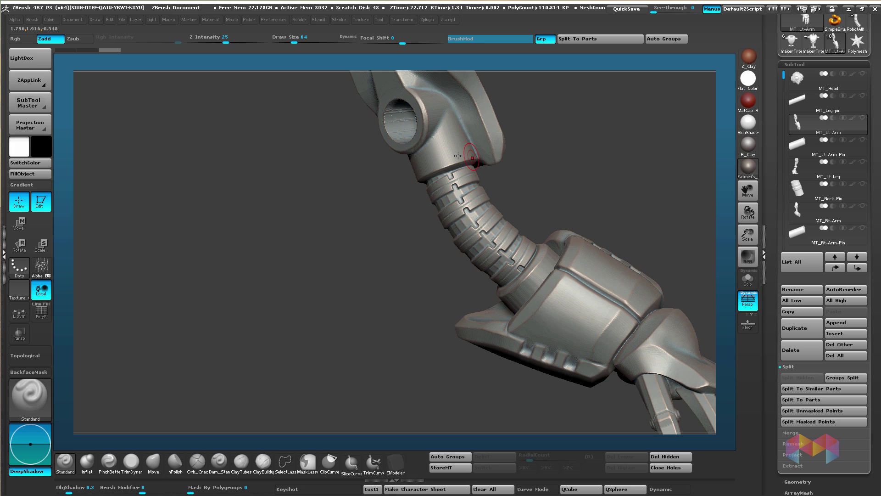
{"action": "right_click_drag", "start_coordinate": [464, 204], "coordinate": [429, 234]}
{"action": "right_click_drag", "start_coordinate": [546, 223], "coordinate": [481, 247]}
{"action": "right_click_drag", "start_coordinate": [526, 188], "coordinate": [389, 296]}
{"action": "right_click_drag", "start_coordinate": [560, 255], "coordinate": [453, 265]}
{"action": "right_click_drag", "start_coordinate": [455, 368], "coordinate": [413, 209]}
{"action": "right_click_drag", "start_coordinate": [402, 284], "coordinate": [483, 250]}
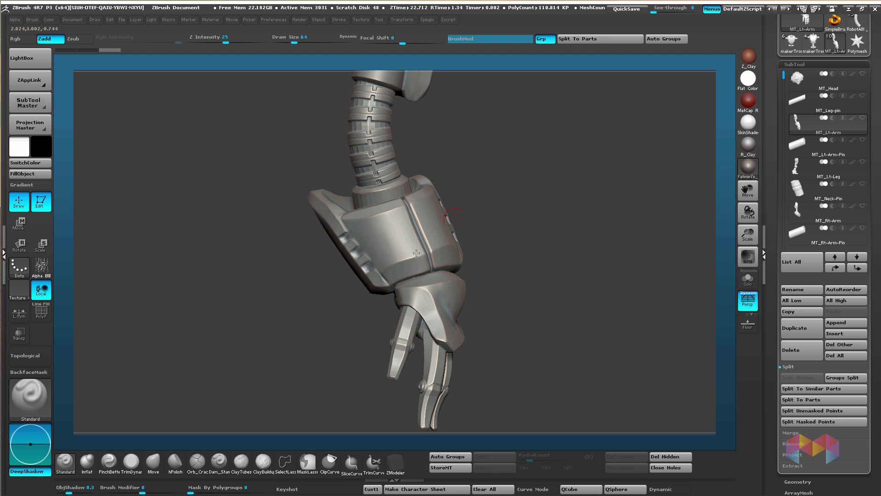
{"action": "mouse_move", "coordinate": [544, 228]}
{"action": "right_mouse_down"}
{"action": "mouse_move", "coordinate": [584, 258]}
{"action": "mouse_move", "coordinate": [574, 232]}
{"action": "mouse_move", "coordinate": [529, 235]}
{"action": "mouse_move", "coordinate": [536, 221]}
{"action": "mouse_move", "coordinate": [561, 228]}
{"action": "right_mouse_up"}
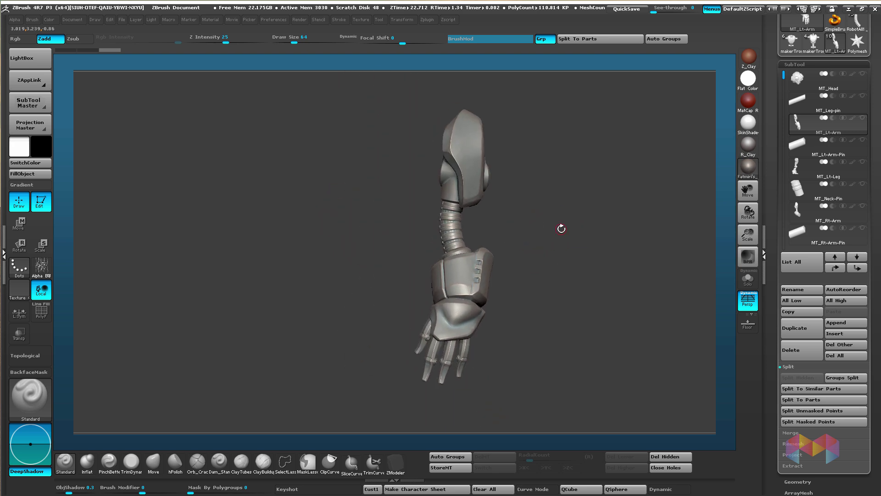
{"action": "right_click_drag", "start_coordinate": [549, 265], "coordinate": [570, 261]}
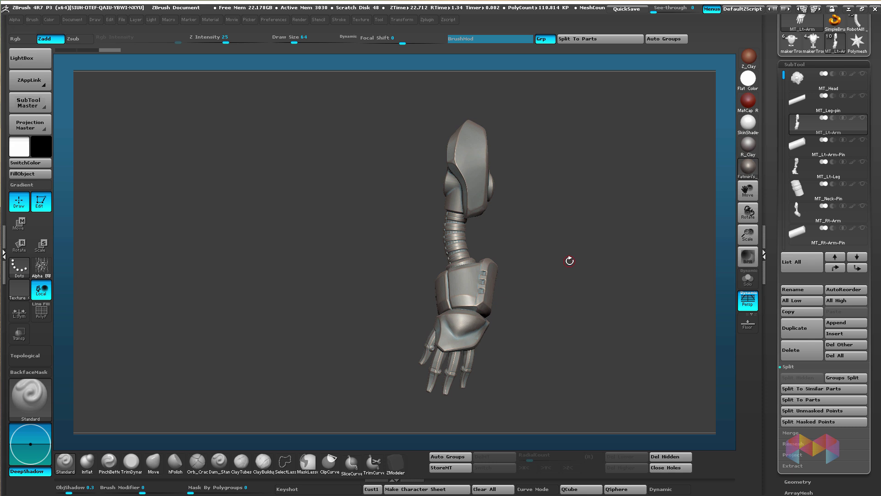
Step: Examine the segmented elbow section and where it meets the forearm, looking for a place to split the arm
{"action": "left_click_drag", "start_coordinate": [553, 259], "coordinate": [570, 291]}
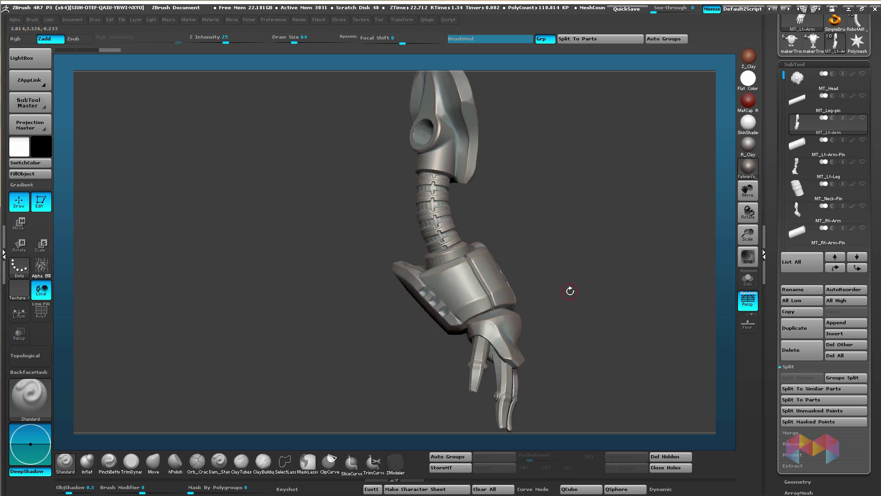
{"action": "left_click_drag", "start_coordinate": [550, 249], "coordinate": [499, 223]}
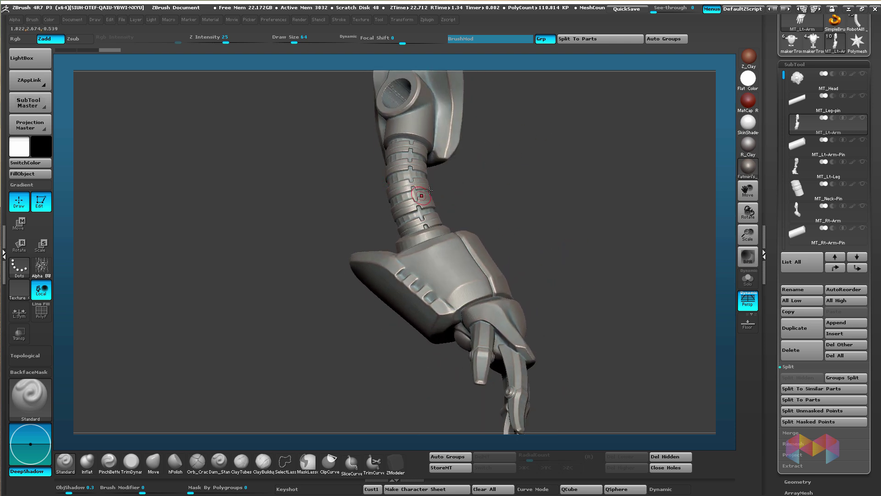
{"action": "left_click_drag", "start_coordinate": [477, 184], "coordinate": [527, 197]}
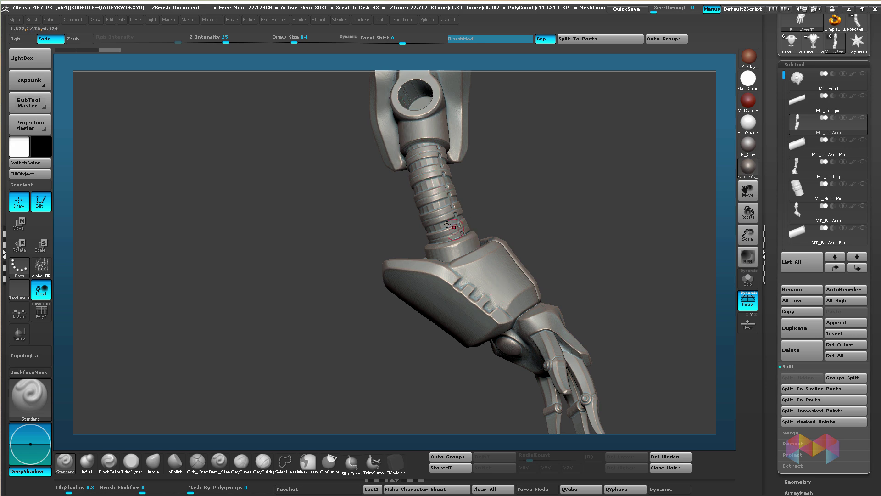
{"action": "left_click_drag", "start_coordinate": [447, 225], "coordinate": [386, 226]}
{"action": "left_click_drag", "start_coordinate": [547, 205], "coordinate": [540, 228]}
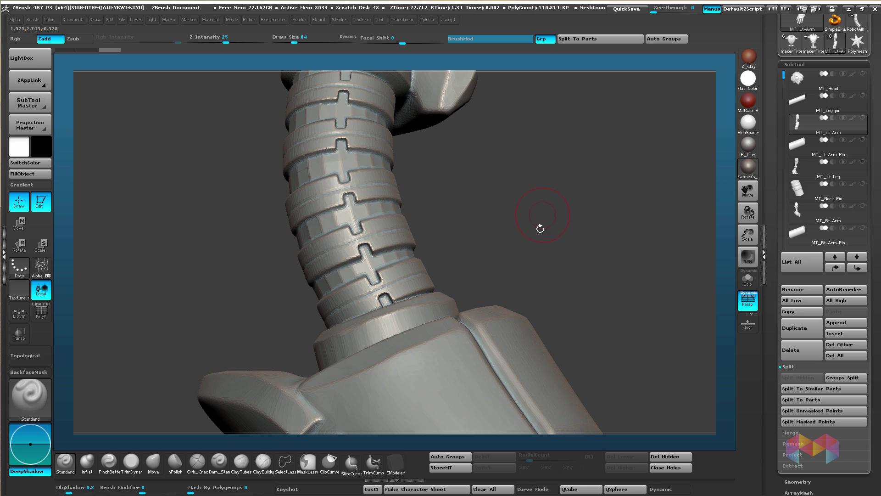
{"action": "left_click_drag", "start_coordinate": [337, 305], "coordinate": [411, 323]}
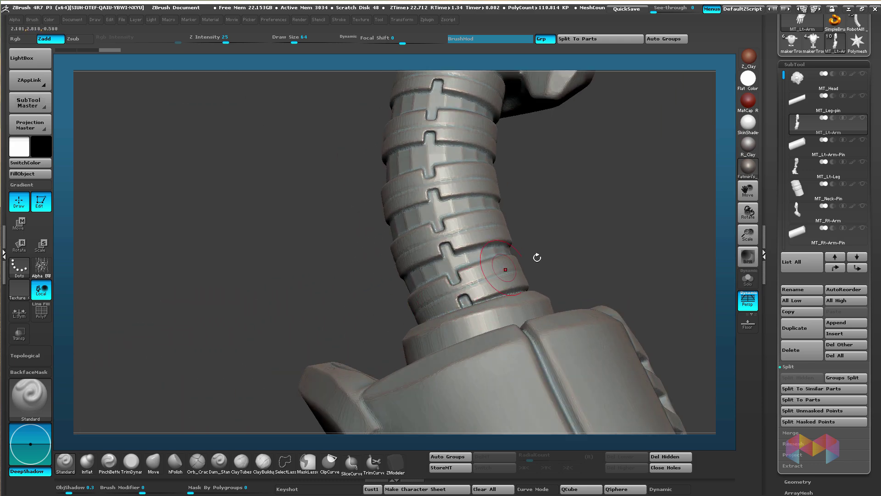
{"action": "left_click_drag", "start_coordinate": [537, 258], "coordinate": [455, 290]}
{"action": "left_click_drag", "start_coordinate": [662, 258], "coordinate": [604, 207], "text": "alt"}
{"action": "left_click_drag", "start_coordinate": [560, 341], "coordinate": [523, 233], "text": "alt"}
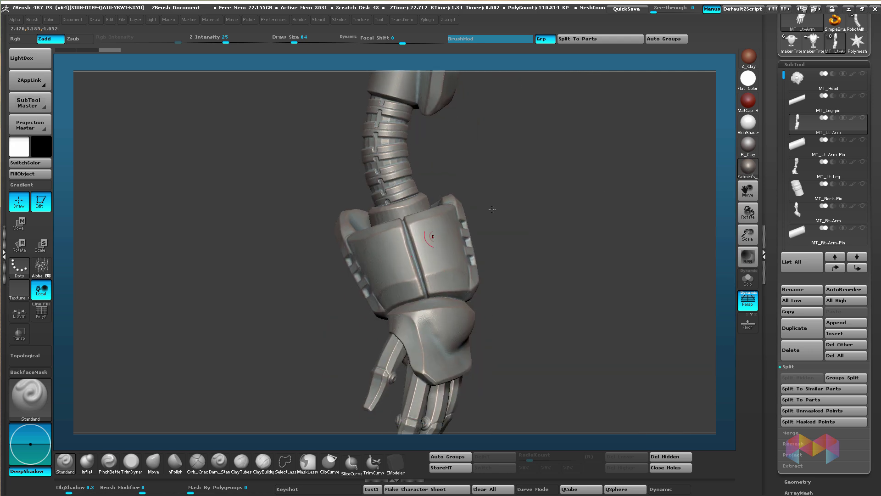
{"action": "left_click_drag", "start_coordinate": [568, 207], "coordinate": [608, 308], "text": "alt"}
{"action": "left_click_drag", "start_coordinate": [592, 229], "coordinate": [562, 302], "text": "alt"}
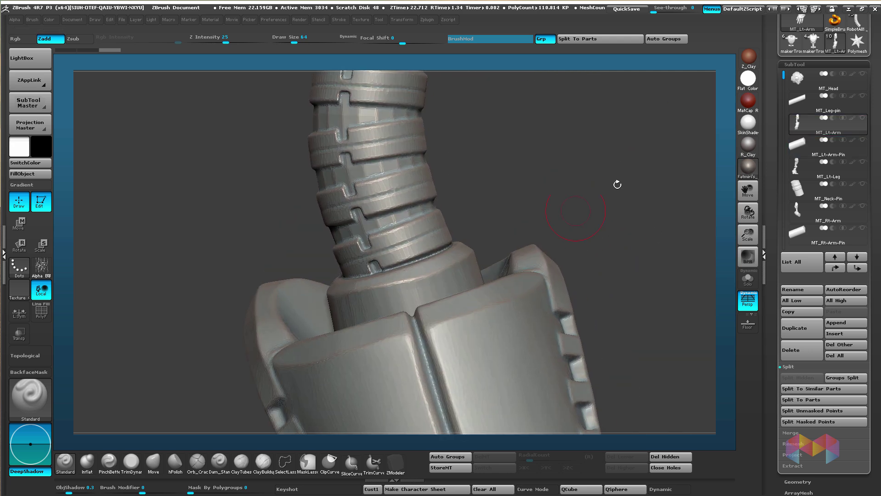
Step: Move the MT_Lt-Arm subtool to the beginning of the subtool list and duplicate it
{"action": "left_click", "coordinate": [836, 268], "text": "shift"}
{"action": "left_click_drag", "start_coordinate": [633, 174], "coordinate": [669, 189], "text": "alt"}
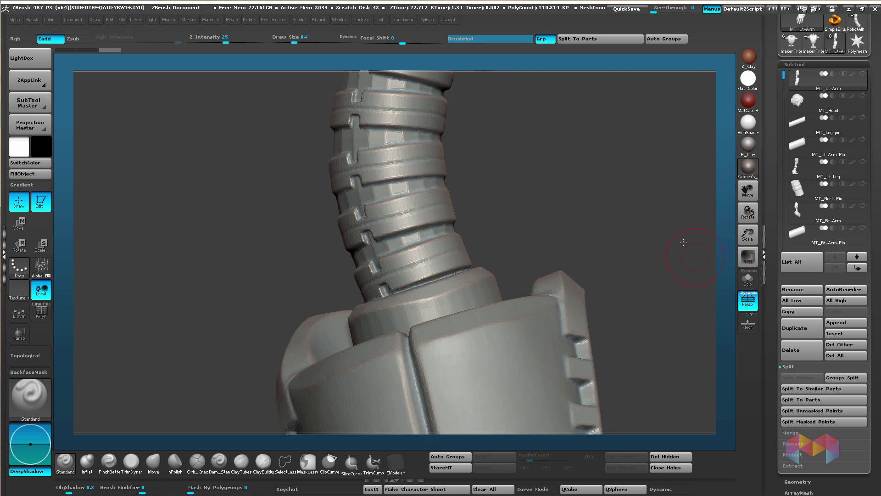
{"action": "left_click_drag", "start_coordinate": [683, 243], "coordinate": [706, 270]}
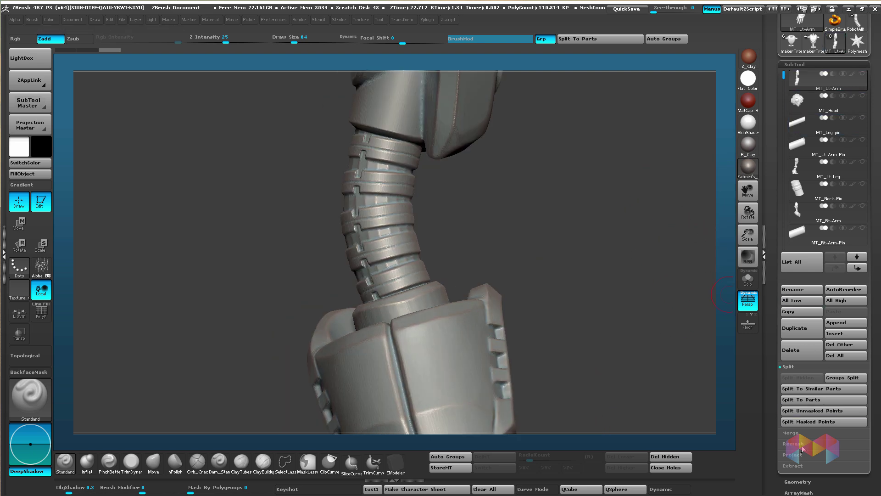
{"action": "left_click", "coordinate": [802, 331]}
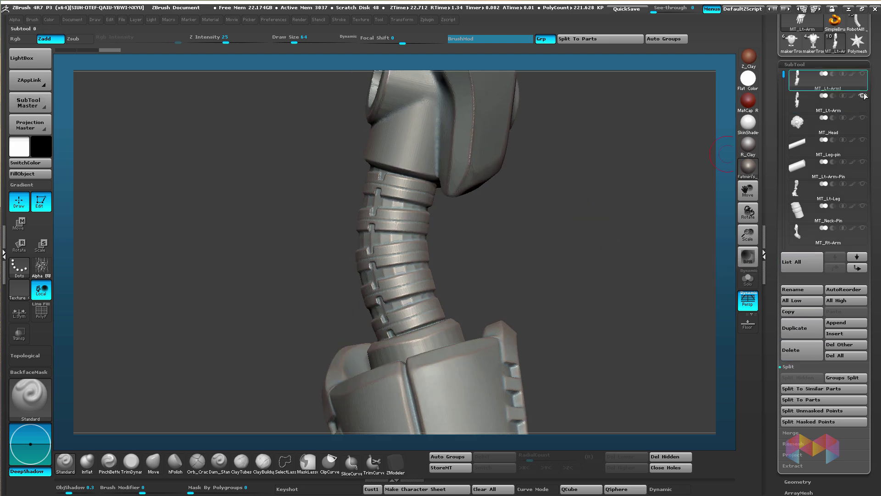
Step: Show only the duplicate MT_Lt-Arm1 and switch the selection brush to SelectLasso
{"action": "mouse_move", "coordinate": [825, 78]}
{"action": "left_click_drag", "start_coordinate": [576, 254], "coordinate": [523, 202]}
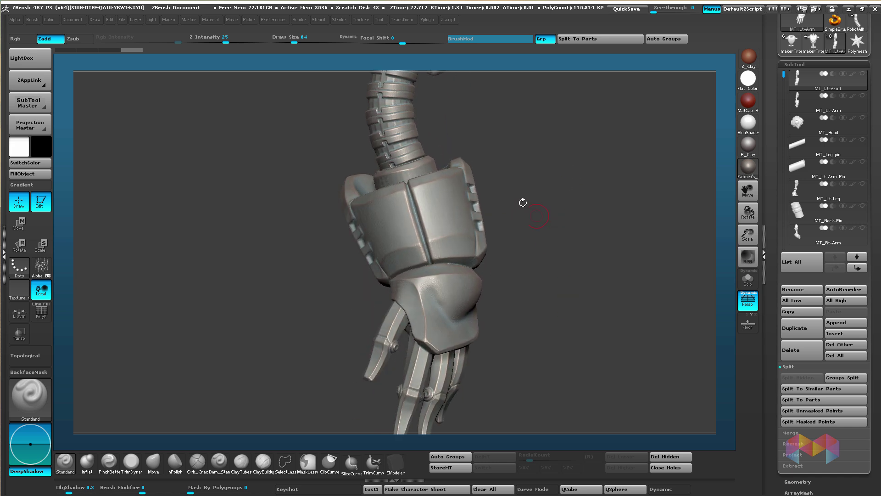
{"action": "left_click_drag", "start_coordinate": [552, 161], "coordinate": [487, 103]}
{"action": "left_click_drag", "start_coordinate": [615, 336], "coordinate": [490, 175]}
{"action": "key", "text": "ctrl+shift"}
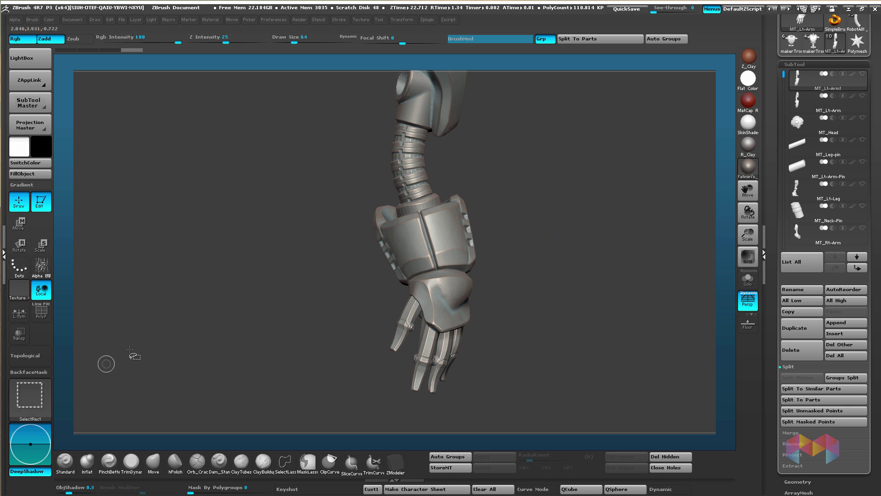
{"action": "left_click", "coordinate": [30, 395]}
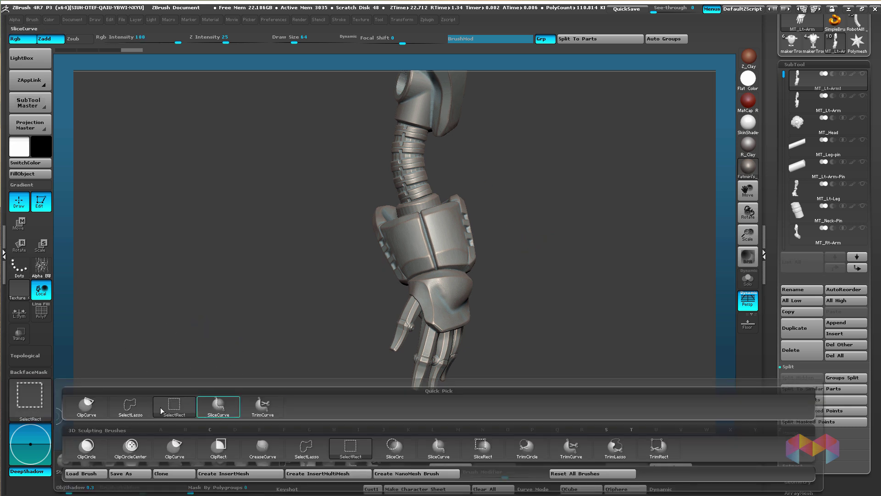
{"action": "left_click", "coordinate": [128, 414]}
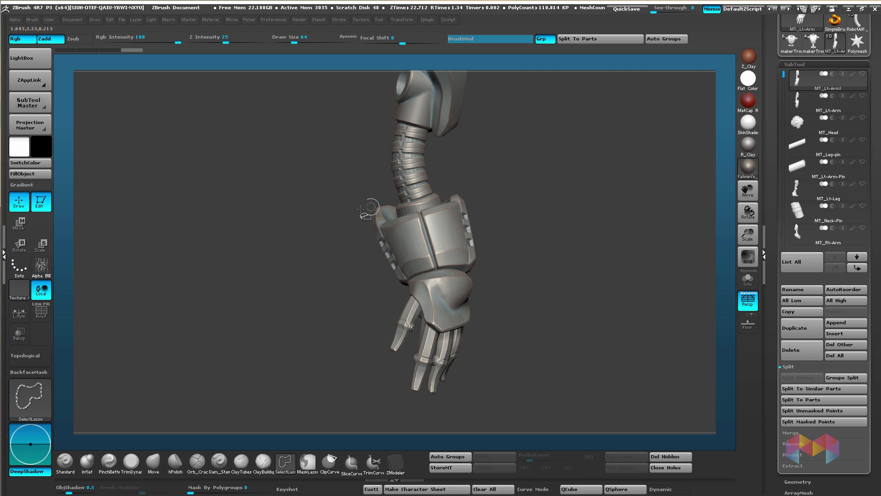
Step: Lasso-hide the forearm and hand of MT_Lt-Arm1, keeping the shoulder piece and the segmented elbow section
{"action": "mouse_move", "coordinate": [360, 206]}
{"action": "left_mouse_down", "text": "ctrl+shift"}
{"action": "mouse_move", "coordinate": [442, 185]}
{"action": "mouse_move", "coordinate": [482, 442]}
{"action": "mouse_move", "coordinate": [388, 446]}
{"action": "mouse_move", "coordinate": [402, 461]}
{"action": "mouse_move", "coordinate": [404, 387]}
{"action": "mouse_move", "coordinate": [402, 462]}
{"action": "mouse_move", "coordinate": [413, 466]}
{"action": "left_mouse_up", "text": "ctrl+shift"}
{"action": "mouse_move", "coordinate": [448, 267]}
{"action": "left_mouse_down"}
{"action": "mouse_move", "coordinate": [500, 275]}
{"action": "mouse_move", "coordinate": [549, 258]}
{"action": "mouse_move", "coordinate": [541, 294]}
{"action": "left_mouse_up"}
{"action": "key", "text": "ctrl+shift"}
{"action": "left_click_drag", "start_coordinate": [311, 196], "coordinate": [413, 363], "text": "ctrl+shift"}
{"action": "left_click_drag", "start_coordinate": [560, 288], "coordinate": [485, 275]}
{"action": "left_click_drag", "start_coordinate": [514, 114], "coordinate": [459, 230], "text": "ctrl+alt+shift"}
{"action": "mouse_move", "coordinate": [542, 266]}
{"action": "left_mouse_down"}
{"action": "mouse_move", "coordinate": [502, 278]}
{"action": "mouse_move", "coordinate": [508, 261]}
{"action": "mouse_move", "coordinate": [515, 277]}
{"action": "left_mouse_up"}
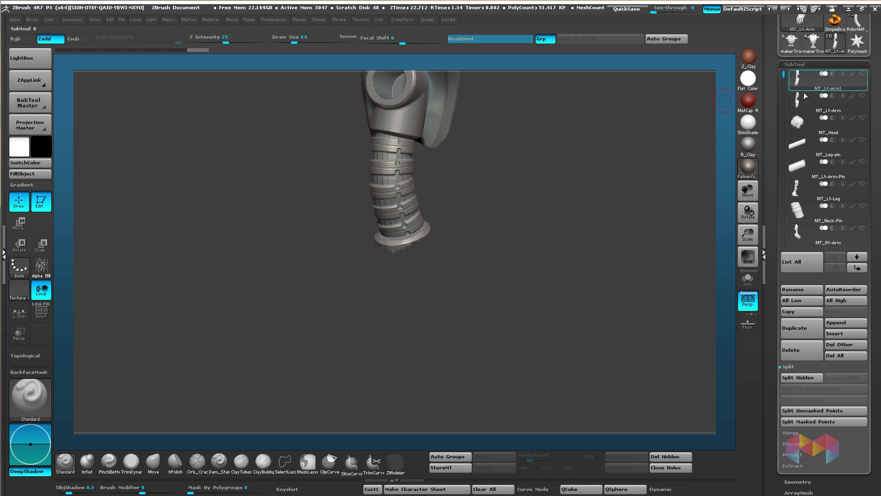
{"action": "key", "text": "f"}
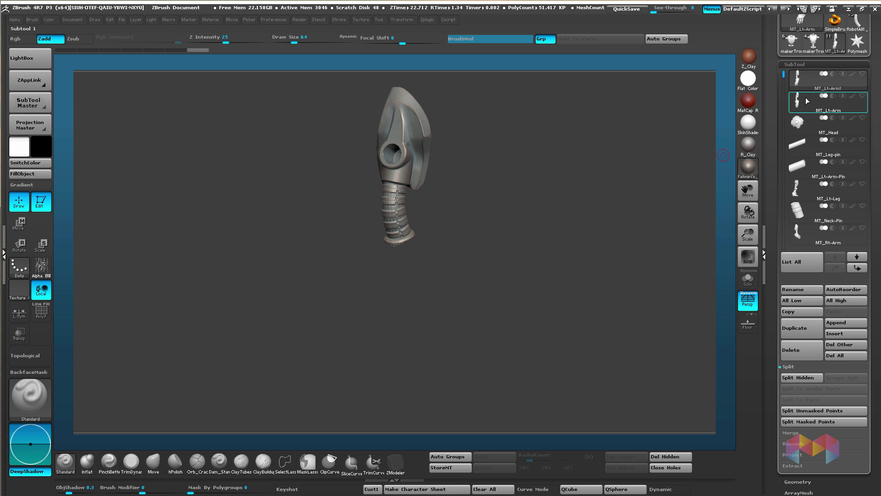
Step: Select MT_Lt-Arm and lasso-hide its shoulder and most of the segmented elbow, keeping the forearm and hand
{"action": "left_click", "coordinate": [807, 101]}
{"action": "left_click_drag", "start_coordinate": [521, 328], "coordinate": [549, 321]}
{"action": "left_click_drag", "start_coordinate": [569, 243], "coordinate": [584, 281], "text": "alt"}
{"action": "mouse_move", "coordinate": [574, 197]}
{"action": "left_mouse_down", "text": "alt"}
{"action": "mouse_move", "coordinate": [563, 308]}
{"action": "mouse_move", "coordinate": [509, 225]}
{"action": "mouse_move", "coordinate": [516, 275]}
{"action": "mouse_move", "coordinate": [392, 216]}
{"action": "mouse_move", "coordinate": [416, 131]}
{"action": "mouse_move", "coordinate": [344, 284]}
{"action": "mouse_move", "coordinate": [387, 283]}
{"action": "mouse_move", "coordinate": [453, 261]}
{"action": "left_mouse_up", "text": "alt"}
{"action": "mouse_move", "coordinate": [400, 96]}
{"action": "left_mouse_down", "text": "ctrl+shift"}
{"action": "mouse_move", "coordinate": [396, 200]}
{"action": "mouse_move", "coordinate": [415, 170]}
{"action": "left_mouse_up", "text": "ctrl+shift"}
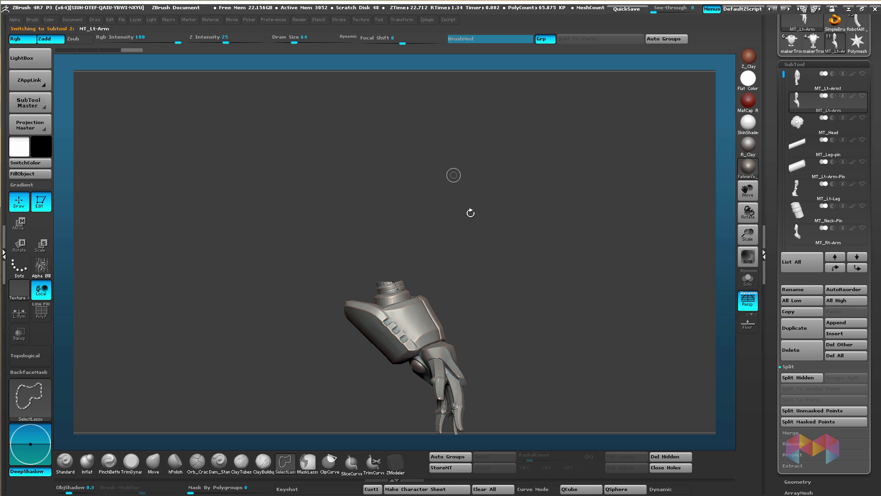
{"action": "left_click_drag", "start_coordinate": [470, 213], "coordinate": [507, 289], "text": "alt"}
{"action": "mouse_move", "coordinate": [503, 234]}
{"action": "left_mouse_down"}
{"action": "mouse_move", "coordinate": [525, 304]}
{"action": "mouse_move", "coordinate": [486, 226]}
{"action": "mouse_move", "coordinate": [539, 250]}
{"action": "mouse_move", "coordinate": [558, 295]}
{"action": "mouse_move", "coordinate": [525, 137]}
{"action": "left_mouse_up"}
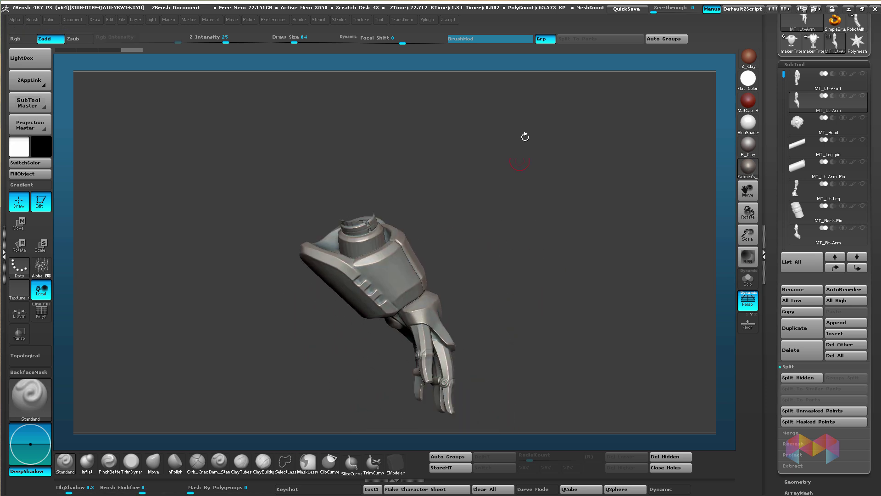
Step: Show MT_Lt-Arm1 alongside, try moving the forearm piece away from the elbow with Transpose, and undo the move
{"action": "left_click", "coordinate": [862, 75]}
{"action": "left_click_drag", "start_coordinate": [606, 266], "coordinate": [546, 278]}
{"action": "key", "text": "w"}
{"action": "left_click_drag", "start_coordinate": [389, 272], "coordinate": [533, 247]}
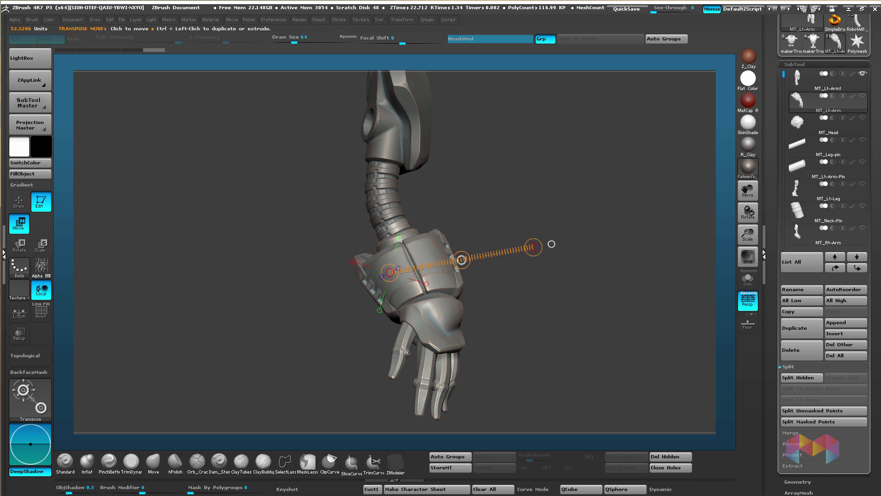
{"action": "left_click_drag", "start_coordinate": [464, 259], "coordinate": [516, 244]}
{"action": "left_click_drag", "start_coordinate": [528, 190], "coordinate": [523, 209]}
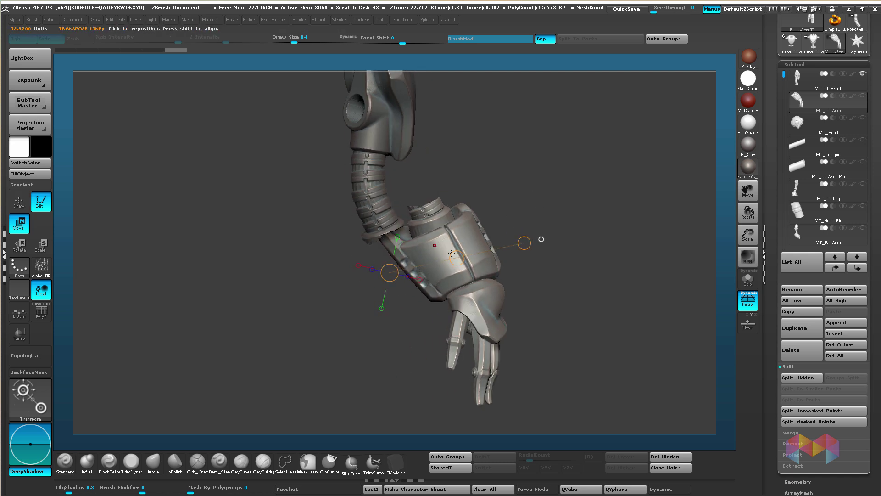
{"action": "left_click_drag", "start_coordinate": [526, 169], "coordinate": [468, 217], "text": "alt"}
{"action": "key", "text": "ctrl+z"}
{"action": "left_click_drag", "start_coordinate": [538, 214], "coordinate": [541, 224]}
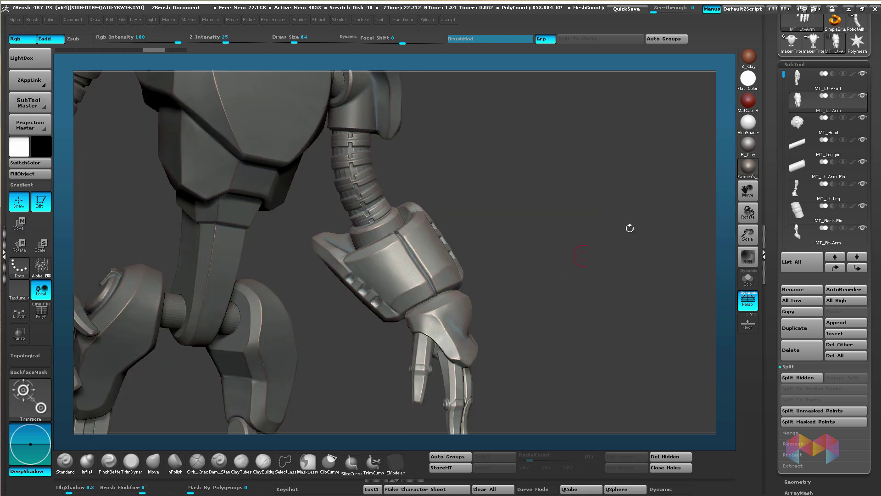
Step: Check MT_Lt-Arm1 on the robot with MT_Lt-Arm hidden, and isolate the MT_Lt-Arm forearm piece
{"action": "left_click", "coordinate": [849, 80]}
{"action": "left_click", "coordinate": [863, 96]}
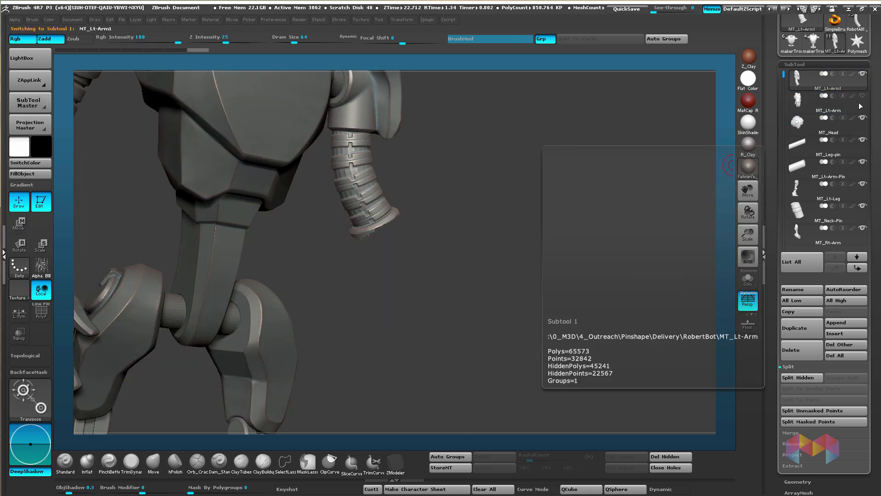
{"action": "left_click", "coordinate": [859, 103]}
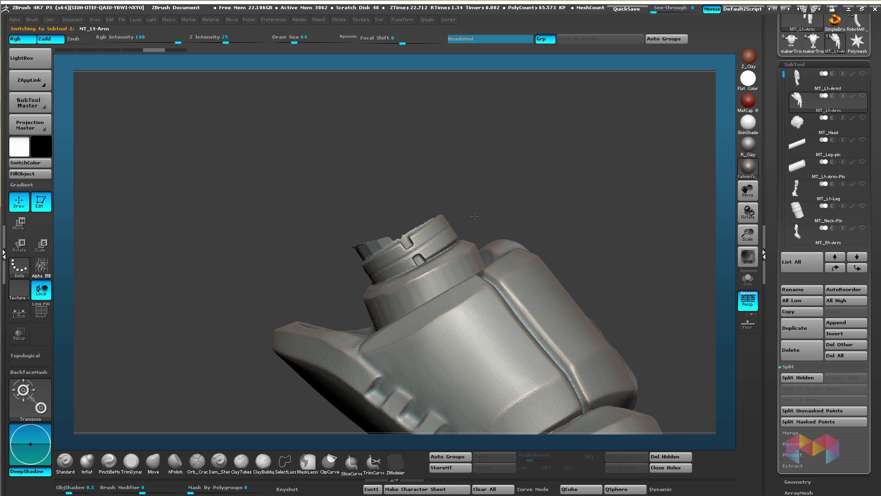
Step: Inspect the forearm's open cut end with the polygon wireframe turned on, and turn the wireframe off again
{"action": "left_click_drag", "start_coordinate": [475, 216], "coordinate": [501, 159]}
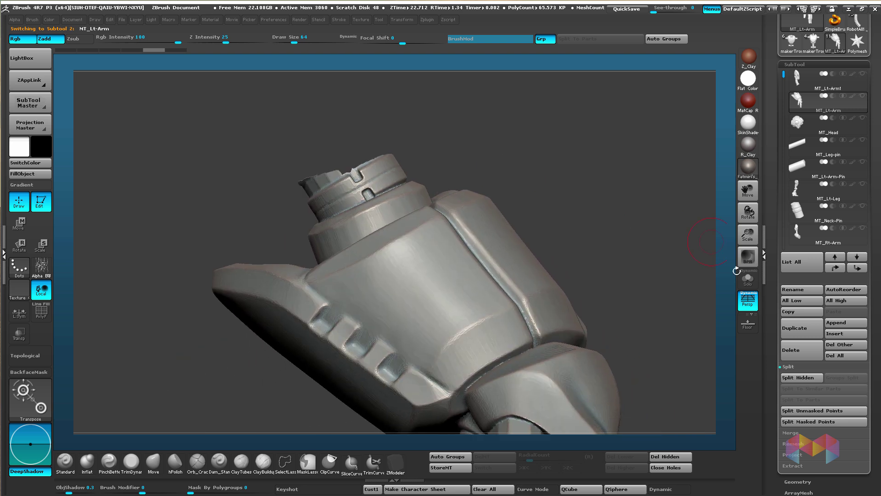
{"action": "left_click", "coordinate": [42, 312]}
{"action": "left_click_drag", "start_coordinate": [611, 210], "coordinate": [289, 222]}
{"action": "left_click_drag", "start_coordinate": [613, 208], "coordinate": [284, 240]}
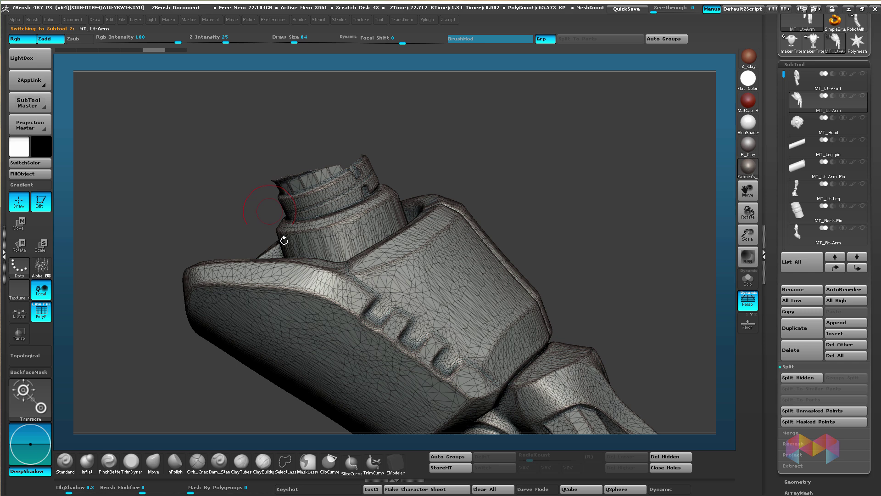
{"action": "left_click", "coordinate": [41, 312]}
{"action": "left_click_drag", "start_coordinate": [539, 195], "coordinate": [757, 296]}
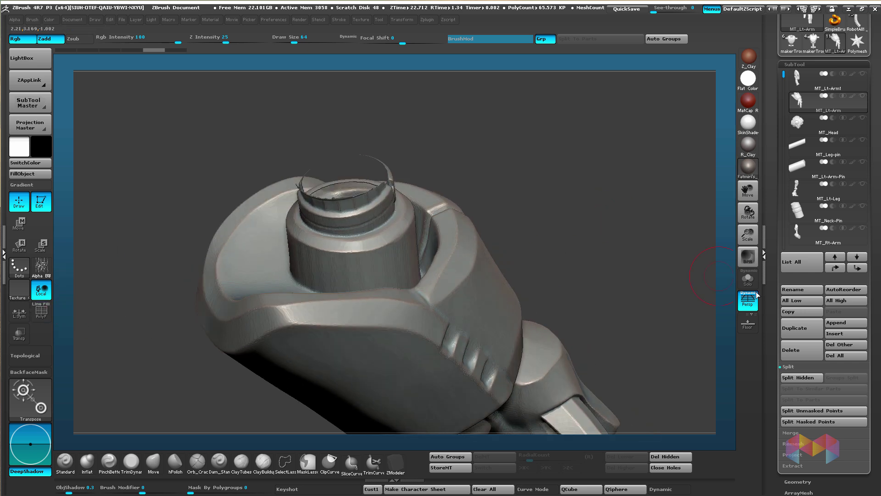
Step: Remesh the MT_Lt-Arm forearm piece with DynaMesh at a resolution of 584
{"action": "left_click_drag", "start_coordinate": [769, 359], "coordinate": [768, 138]}
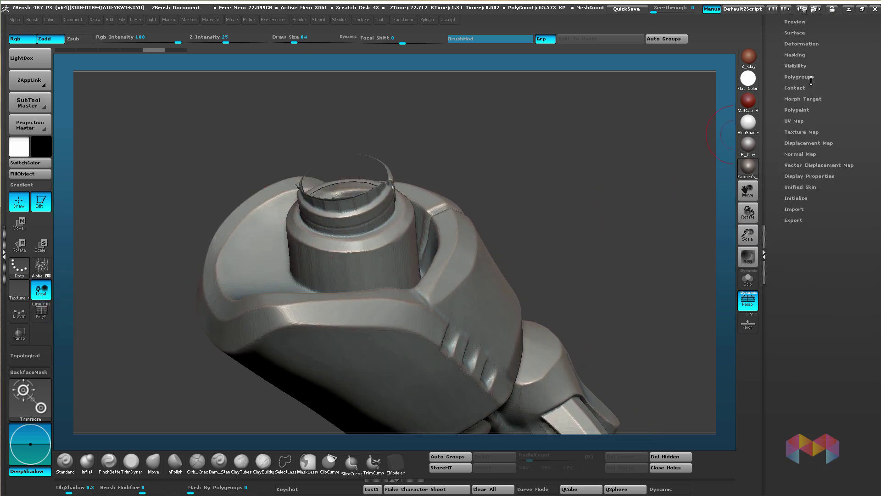
{"action": "scroll", "coordinate": [772, 117], "scroll_direction": "up", "scroll_amount": 4}
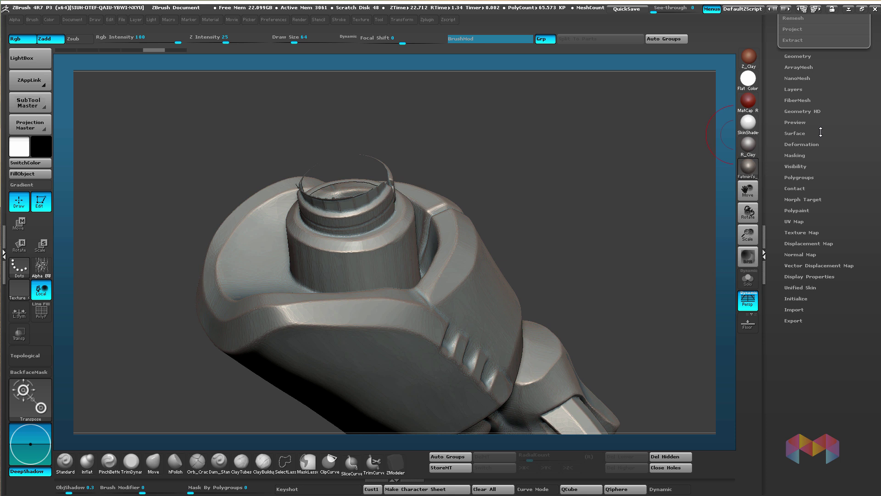
{"action": "left_click", "coordinate": [798, 56]}
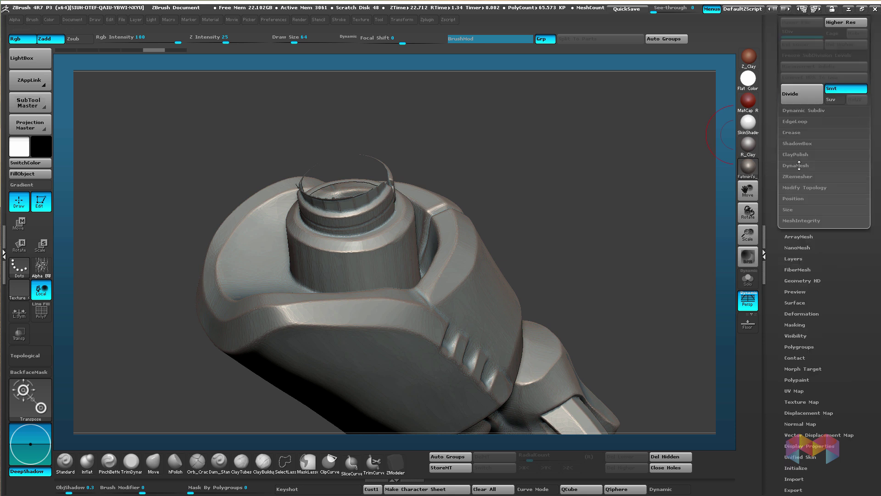
{"action": "left_click", "coordinate": [799, 166]}
{"action": "left_click_drag", "start_coordinate": [788, 197], "coordinate": [803, 204]}
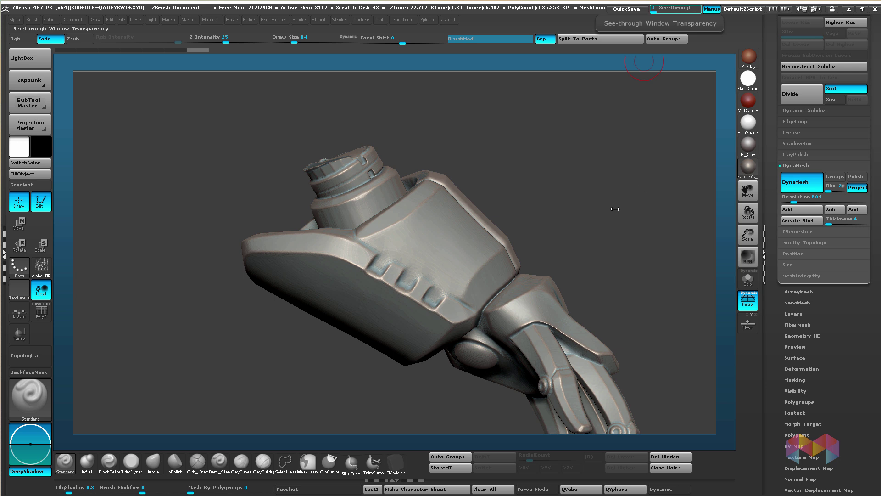
Step: Inspect the remeshed MT_Lt-Arm forearm and its ragged elbow stub from several sides and up close
{"action": "left_click_drag", "start_coordinate": [582, 189], "coordinate": [632, 201]}
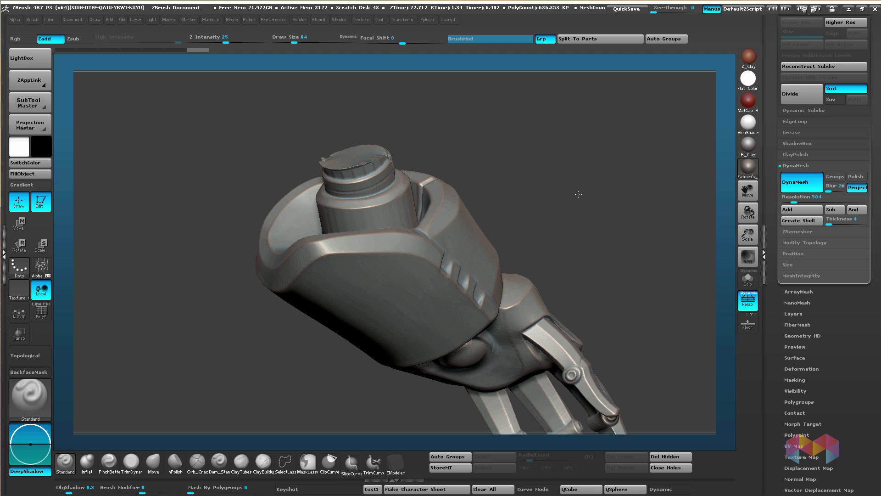
{"action": "left_click_drag", "start_coordinate": [578, 194], "coordinate": [729, 187]}
{"action": "left_click_drag", "start_coordinate": [558, 159], "coordinate": [514, 102], "text": "alt"}
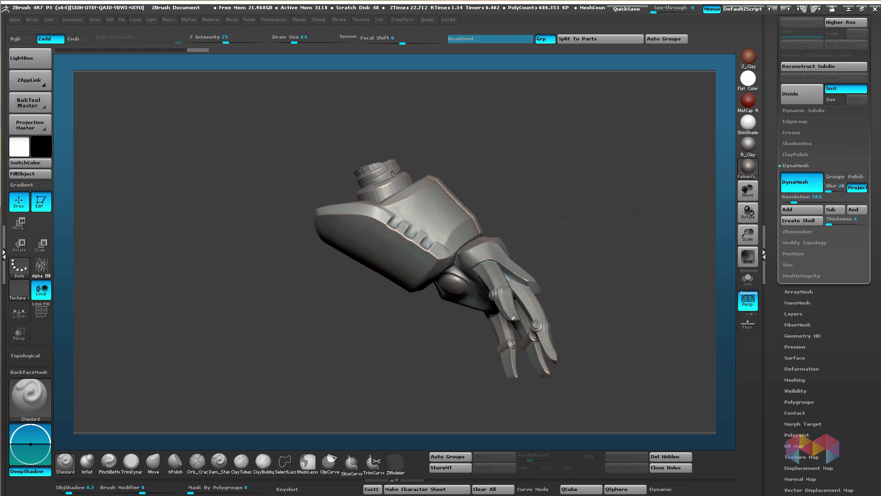
{"action": "right_click_drag", "start_coordinate": [562, 224], "coordinate": [569, 275], "text": "alt"}
{"action": "right_click_drag", "start_coordinate": [348, 194], "coordinate": [376, 213], "text": "alt"}
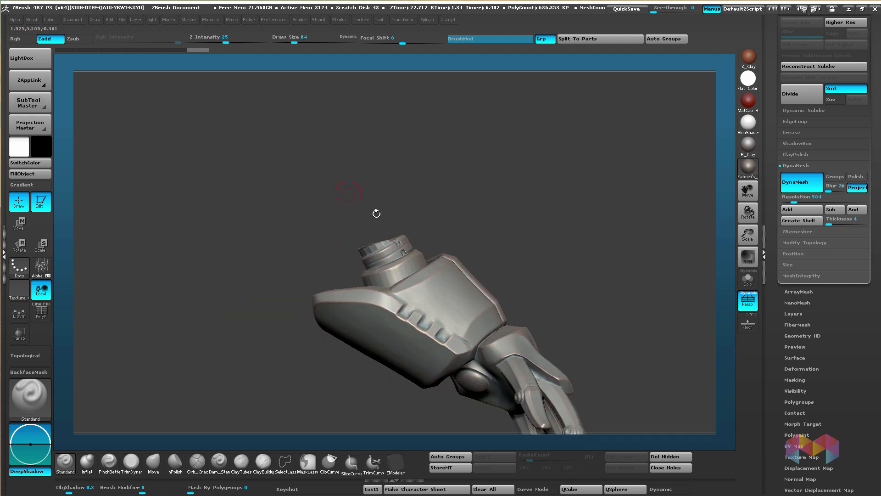
{"action": "left_click_drag", "start_coordinate": [376, 214], "coordinate": [462, 194], "text": "alt"}
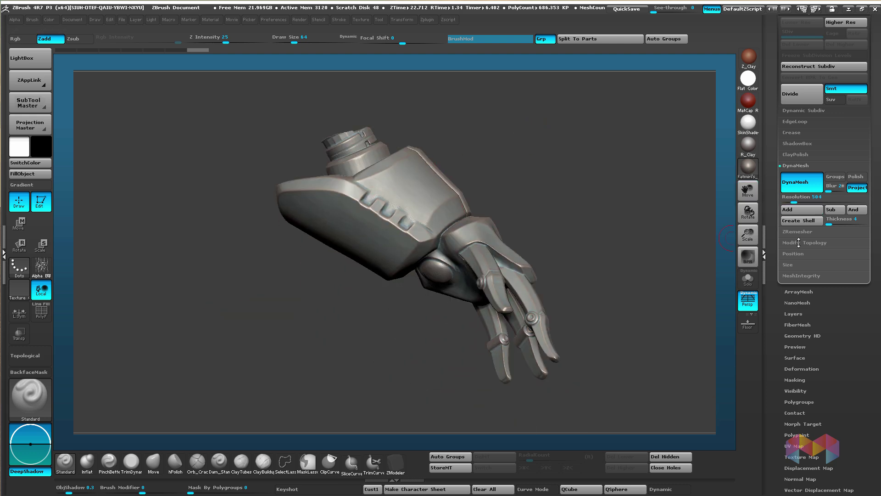
{"action": "left_click_drag", "start_coordinate": [520, 157], "coordinate": [507, 211], "text": "alt"}
{"action": "right_click_drag", "start_coordinate": [388, 212], "coordinate": [429, 246], "text": "alt"}
{"action": "right_click_drag", "start_coordinate": [367, 195], "coordinate": [323, 190], "text": "alt"}
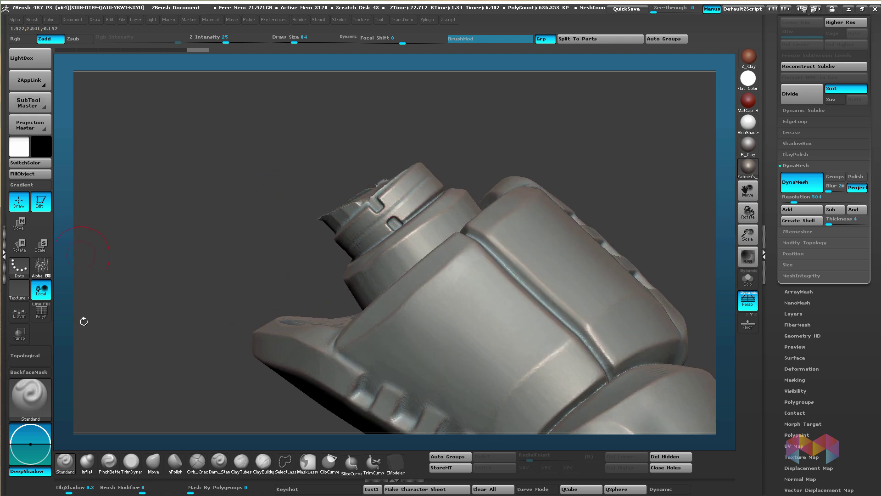
{"action": "right_click_drag", "start_coordinate": [362, 275], "coordinate": [363, 305], "text": "alt"}
{"action": "right_click_drag", "start_coordinate": [330, 220], "coordinate": [292, 221], "text": "alt"}
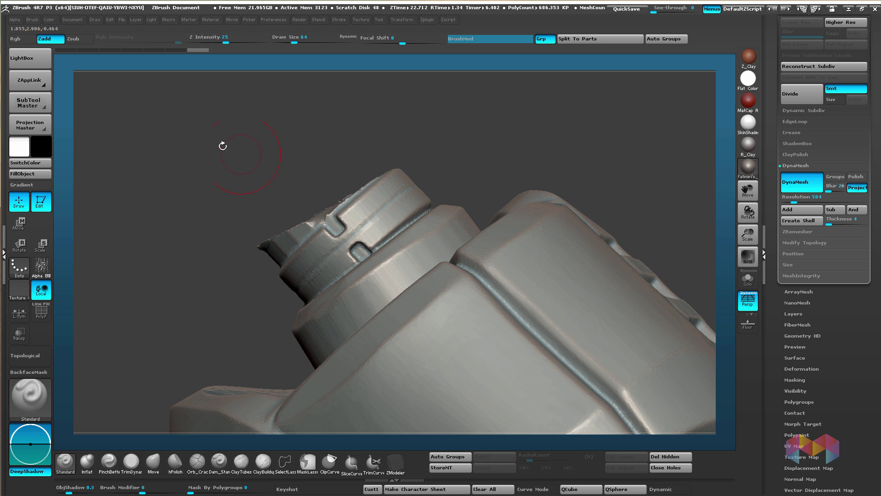
Step: Slice across the elbow stub just above its wide collar with SliceCurve, separating the ragged notched ring from the forearm
{"action": "right_click_drag", "start_coordinate": [214, 305], "coordinate": [296, 301]}
{"action": "right_click_drag", "start_coordinate": [427, 189], "coordinate": [381, 216]}
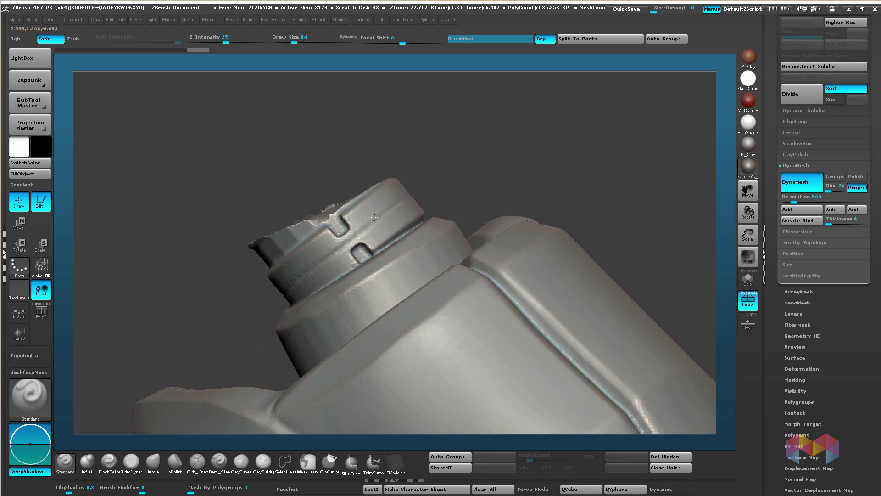
{"action": "right_click_drag", "start_coordinate": [243, 208], "coordinate": [239, 234]}
{"action": "left_click_drag", "start_coordinate": [403, 154], "coordinate": [392, 162]}
{"action": "mouse_move", "coordinate": [371, 292]}
{"action": "right_mouse_down"}
{"action": "mouse_move", "coordinate": [393, 308]}
{"action": "mouse_move", "coordinate": [367, 306]}
{"action": "mouse_move", "coordinate": [345, 284]}
{"action": "mouse_move", "coordinate": [361, 234]}
{"action": "mouse_move", "coordinate": [352, 239]}
{"action": "mouse_move", "coordinate": [361, 240]}
{"action": "right_mouse_up"}
{"action": "right_click", "coordinate": [361, 239]}
{"action": "left_click", "coordinate": [361, 239]}
{"action": "left_click_drag", "start_coordinate": [361, 240], "coordinate": [360, 240]}
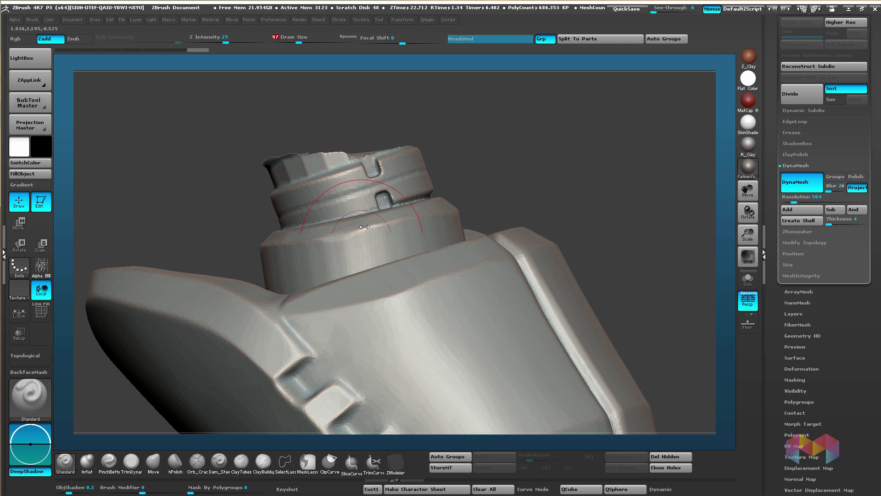
{"action": "mouse_move", "coordinate": [358, 193]}
{"action": "right_mouse_down"}
{"action": "mouse_move", "coordinate": [361, 220]}
{"action": "mouse_move", "coordinate": [359, 193]}
{"action": "right_mouse_up"}
{"action": "left_click", "coordinate": [285, 463]}
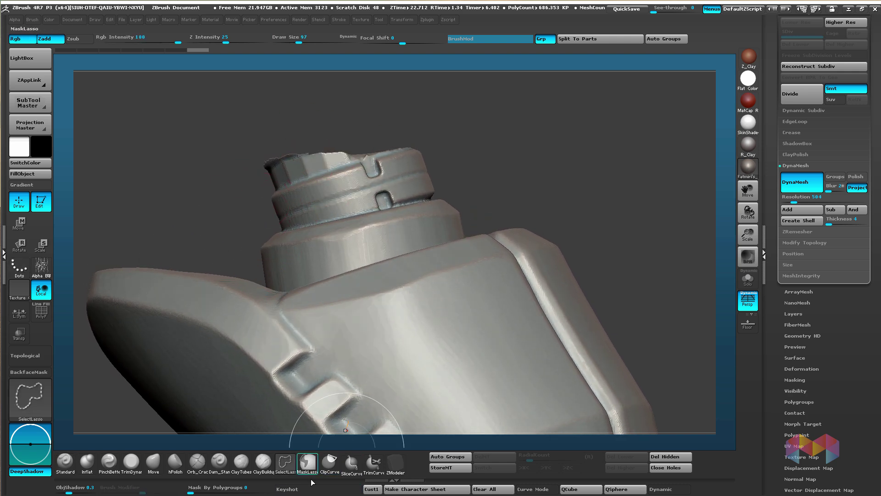
{"action": "left_click", "coordinate": [352, 463]}
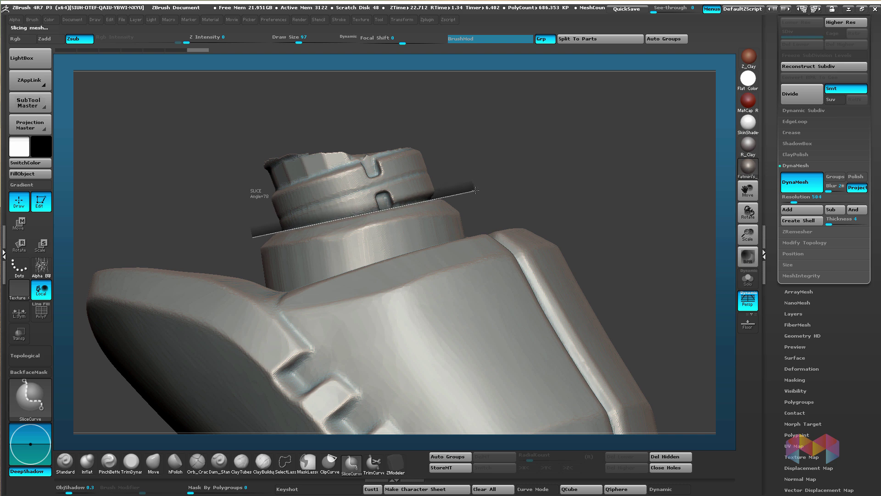
{"action": "left_click_drag", "start_coordinate": [475, 190], "coordinate": [475, 190], "text": "ctrl+shift"}
Step: Turn on the polygon wireframe to check the sliced polygroups, and hide the ragged ring so only the forearm group shows
{"action": "key", "text": "w"}
{"action": "left_click", "coordinate": [50, 318]}
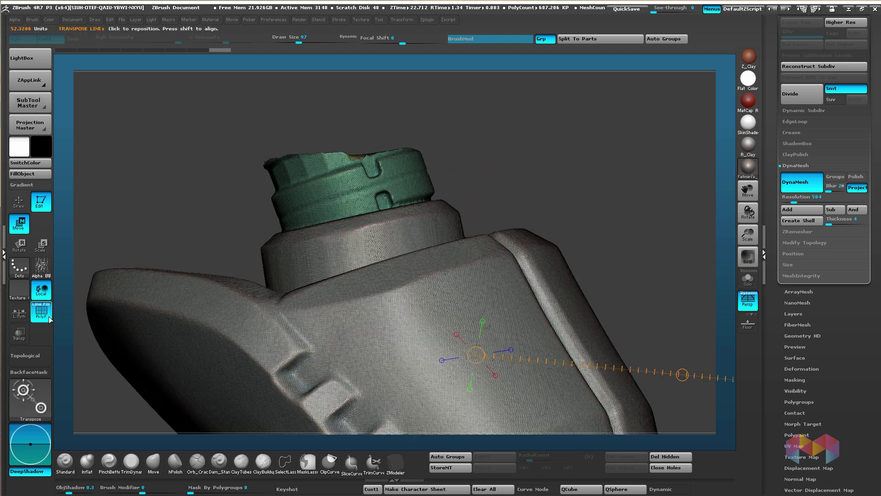
{"action": "left_click_drag", "start_coordinate": [499, 139], "coordinate": [363, 171]}
{"action": "left_click_drag", "start_coordinate": [638, 208], "coordinate": [652, 301]}
{"action": "mouse_move", "coordinate": [363, 147]}
{"action": "left_mouse_down", "text": "alt"}
{"action": "mouse_move", "coordinate": [364, 164]}
{"action": "mouse_move", "coordinate": [367, 124]}
{"action": "left_mouse_up", "text": "alt"}
{"action": "key", "text": "q"}
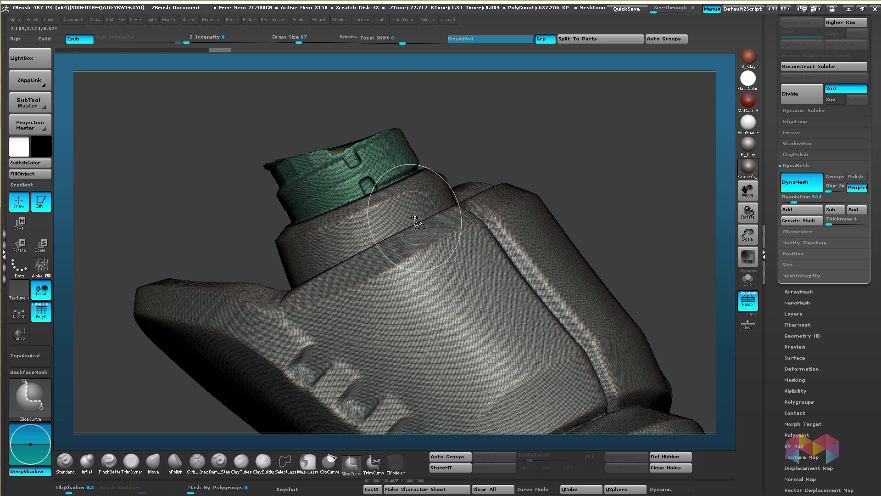
{"action": "left_click", "coordinate": [418, 224], "text": "ctrl+shift"}
Step: Turn off the wireframe, delete the hidden ring, and close the open hole in the forearm's elbow stub
{"action": "key", "text": "w"}
{"action": "left_click_drag", "start_coordinate": [478, 134], "coordinate": [342, 190]}
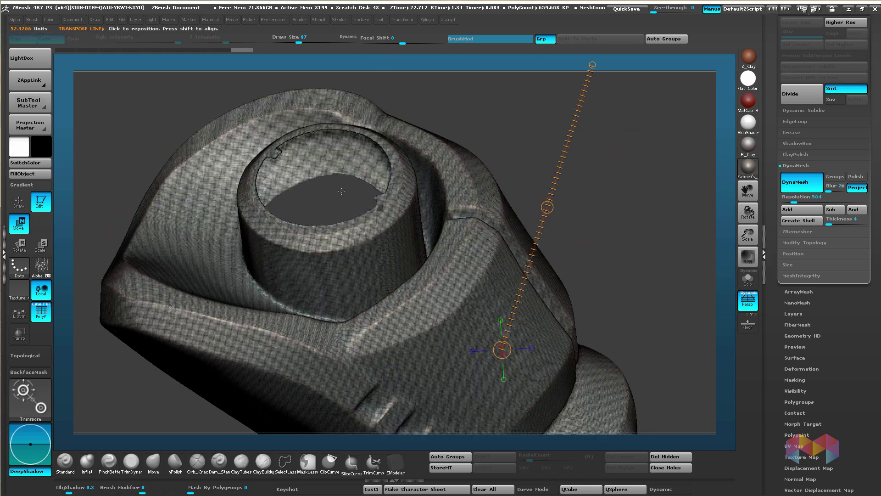
{"action": "left_click_drag", "start_coordinate": [374, 325], "coordinate": [404, 243]}
{"action": "left_click", "coordinate": [45, 312]}
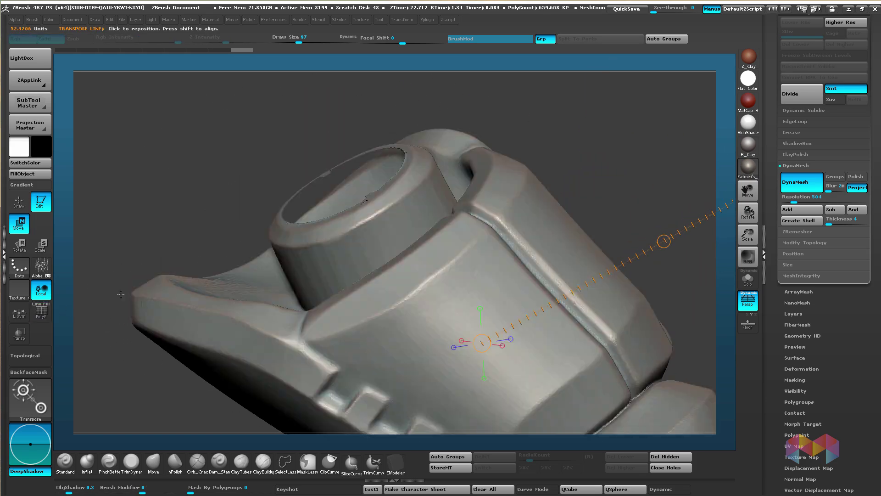
{"action": "mouse_move", "coordinate": [374, 184]}
{"action": "left_mouse_down"}
{"action": "mouse_move", "coordinate": [382, 229]}
{"action": "mouse_move", "coordinate": [420, 208]}
{"action": "mouse_move", "coordinate": [385, 191]}
{"action": "mouse_move", "coordinate": [367, 333]}
{"action": "left_mouse_up"}
{"action": "key", "text": "q"}
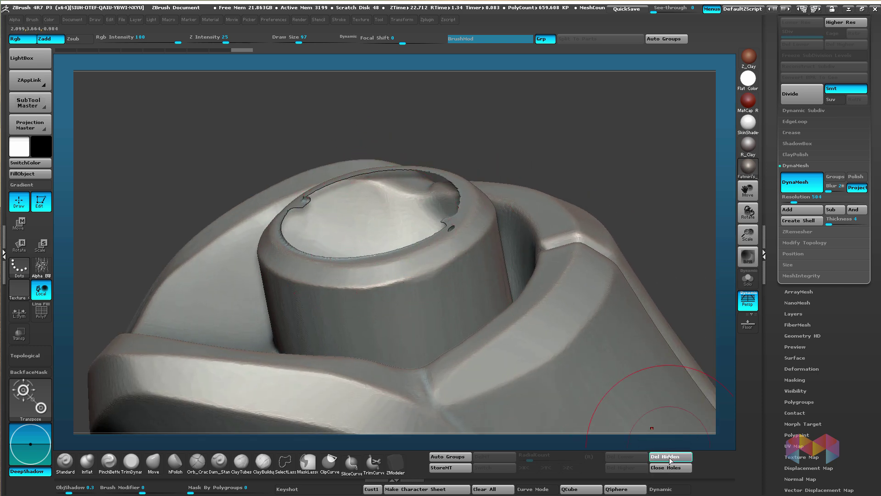
{"action": "left_click", "coordinate": [674, 472]}
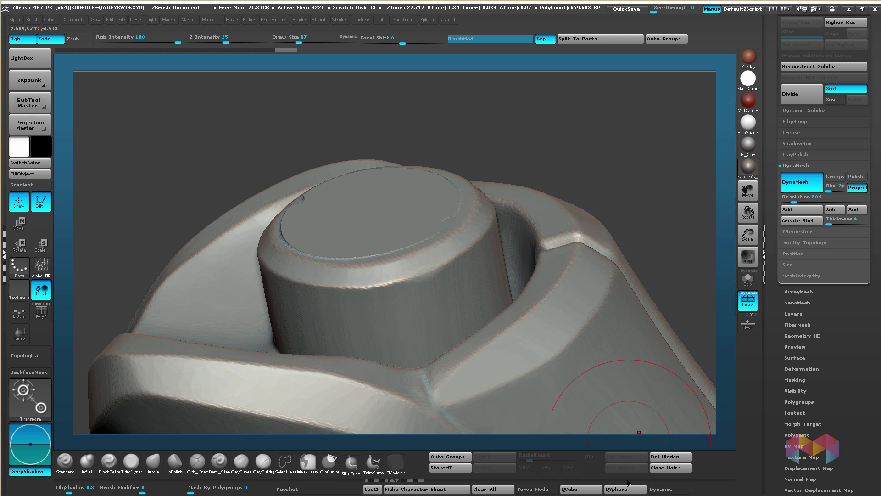
Step: Clip the top of the capped elbow stub flat with ClipCurve, and undo the last edit
{"action": "left_click_drag", "start_coordinate": [433, 177], "coordinate": [471, 241]}
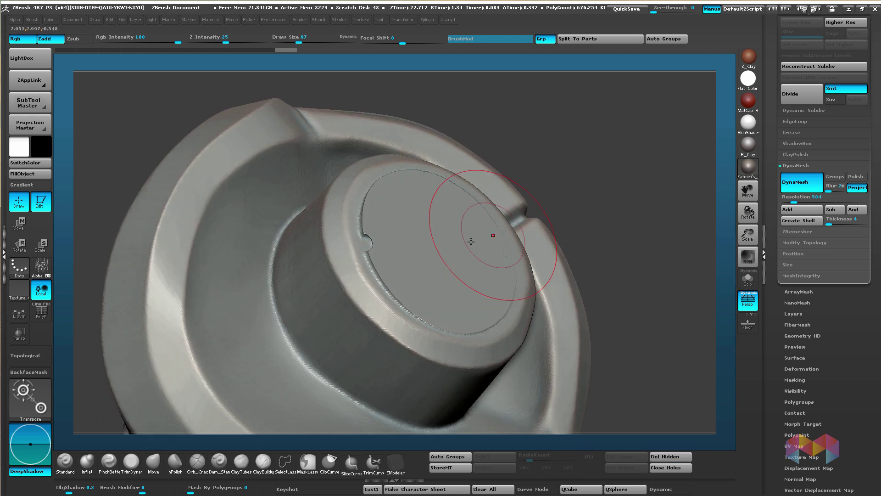
{"action": "left_click", "coordinate": [175, 460]}
{"action": "left_click_drag", "start_coordinate": [424, 258], "coordinate": [388, 281]}
{"action": "mouse_move", "coordinate": [388, 284]}
{"action": "right_mouse_down"}
{"action": "mouse_move", "coordinate": [387, 224]}
{"action": "mouse_move", "coordinate": [404, 229]}
{"action": "right_mouse_up"}
{"action": "left_click_drag", "start_coordinate": [404, 229], "coordinate": [400, 225]}
{"action": "left_click", "coordinate": [351, 461]}
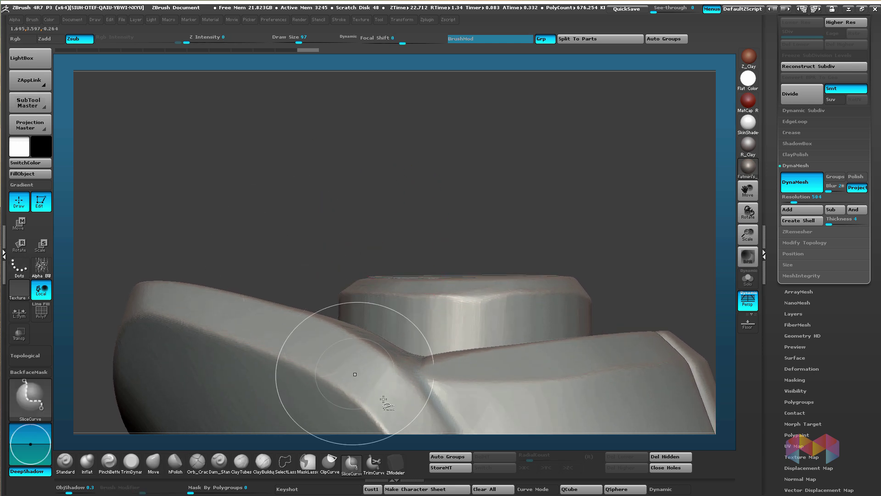
{"action": "left_click", "coordinate": [336, 463]}
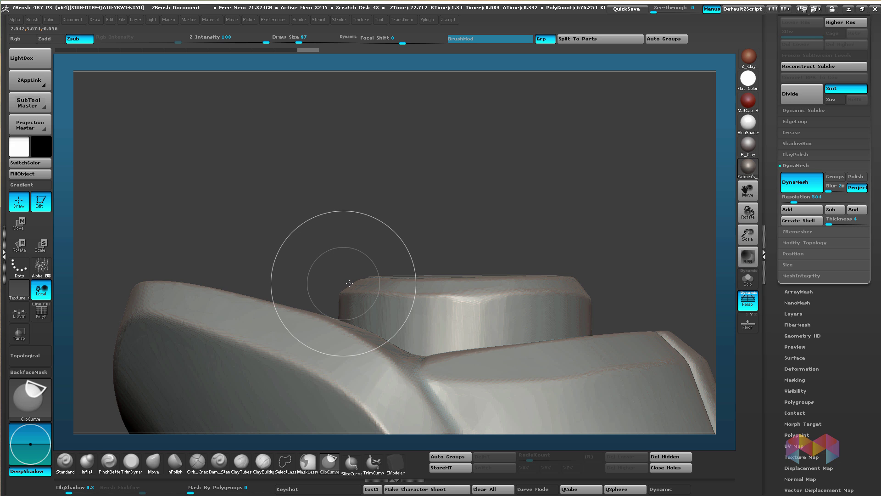
{"action": "mouse_move", "coordinate": [332, 281]}
{"action": "left_mouse_down"}
{"action": "mouse_move", "coordinate": [639, 261]}
{"action": "mouse_move", "coordinate": [609, 262]}
{"action": "mouse_move", "coordinate": [623, 278]}
{"action": "left_mouse_up"}
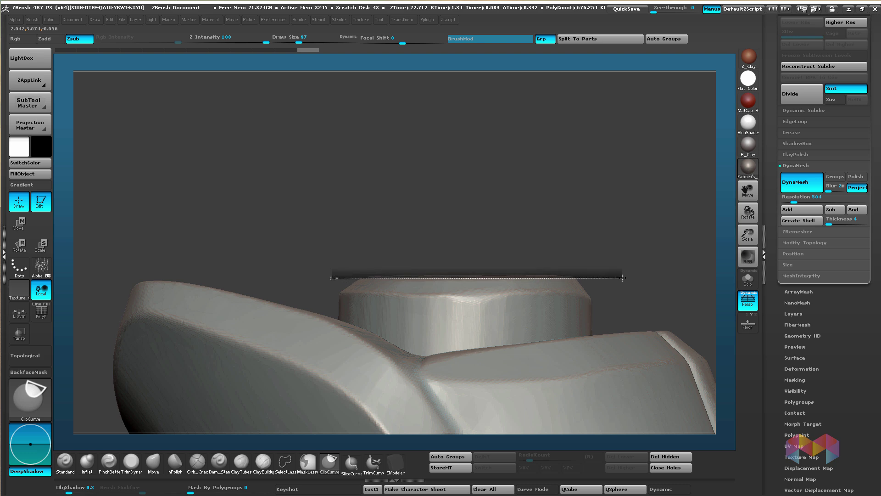
{"action": "mouse_move", "coordinate": [535, 209]}
{"action": "left_mouse_down"}
{"action": "mouse_move", "coordinate": [571, 315]}
{"action": "mouse_move", "coordinate": [546, 252]}
{"action": "mouse_move", "coordinate": [513, 245]}
{"action": "mouse_move", "coordinate": [551, 282]}
{"action": "left_mouse_up"}
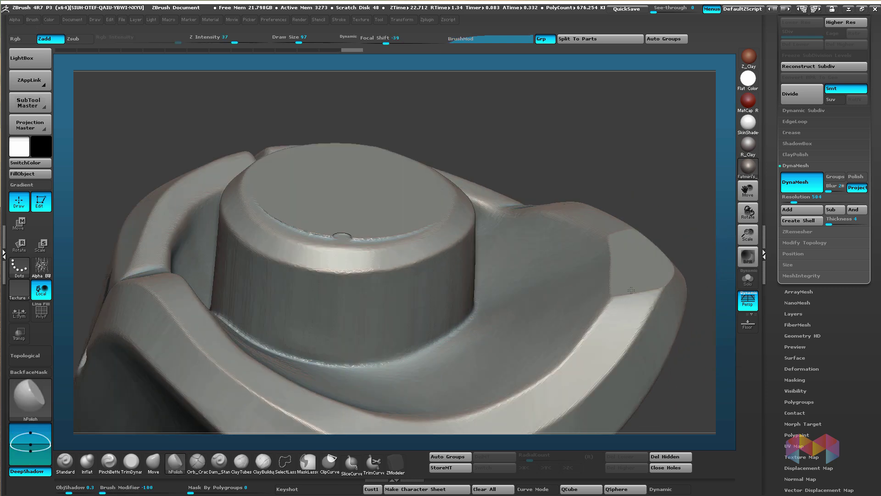
{"action": "key", "text": "ctrl+z"}
Step: Clip the uneven rim of the elbow stub again from another side, along a slightly tilted line matching its top
{"action": "mouse_move", "coordinate": [566, 336]}
{"action": "right_mouse_down"}
{"action": "mouse_move", "coordinate": [528, 317]}
{"action": "mouse_move", "coordinate": [438, 319]}
{"action": "mouse_move", "coordinate": [449, 307]}
{"action": "mouse_move", "coordinate": [425, 285]}
{"action": "right_mouse_up"}
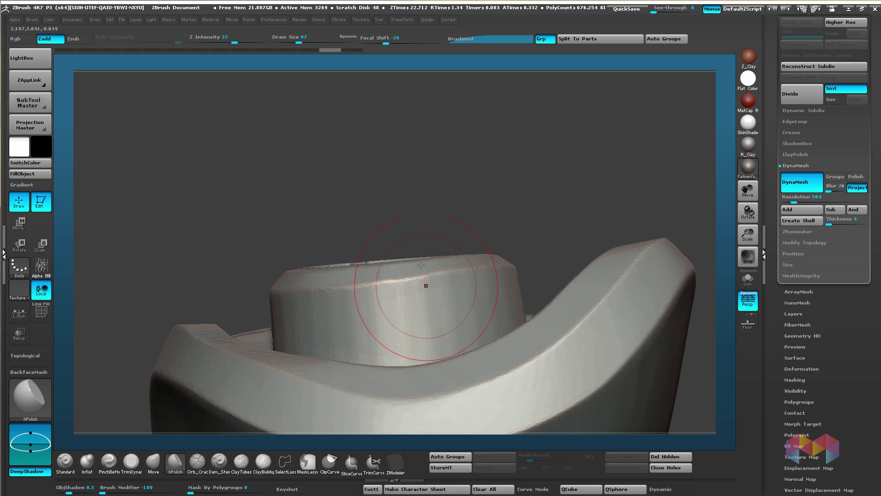
{"action": "key", "text": "b"}
{"action": "key", "text": "m"}
{"action": "key", "text": "v"}
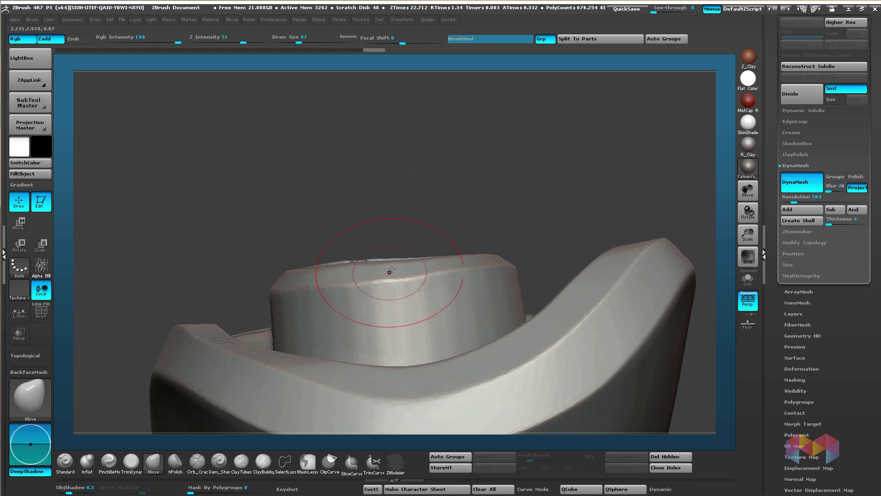
{"action": "left_click_drag", "start_coordinate": [230, 275], "coordinate": [531, 251], "text": "ctrl+shift"}
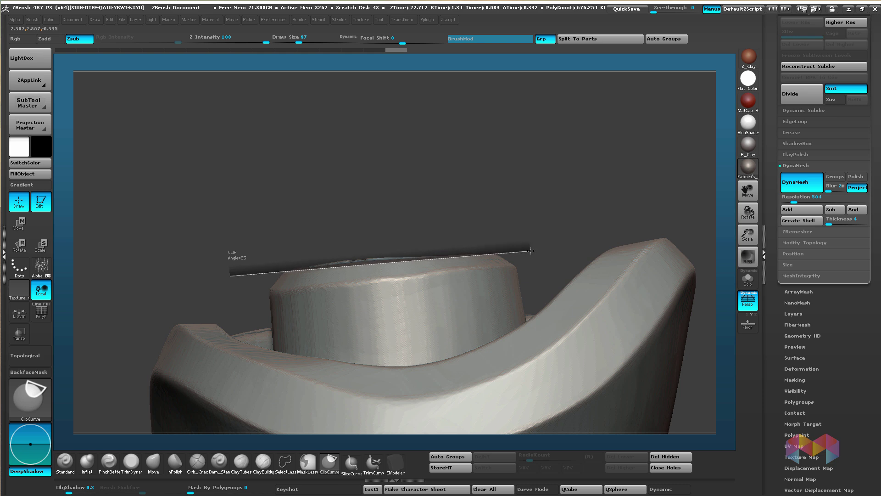
{"action": "mouse_move", "coordinate": [356, 221]}
{"action": "left_mouse_down"}
{"action": "mouse_move", "coordinate": [377, 276]}
{"action": "mouse_move", "coordinate": [390, 284]}
{"action": "mouse_move", "coordinate": [401, 265]}
{"action": "left_mouse_up"}
{"action": "right_click_drag", "start_coordinate": [402, 265], "coordinate": [348, 157], "text": "ctrl"}
{"action": "right_click_drag", "start_coordinate": [489, 244], "coordinate": [506, 235]}
{"action": "right_click_drag", "start_coordinate": [341, 237], "coordinate": [298, 271], "text": "ctrl"}
{"action": "right_click_drag", "start_coordinate": [298, 271], "coordinate": [313, 259]}
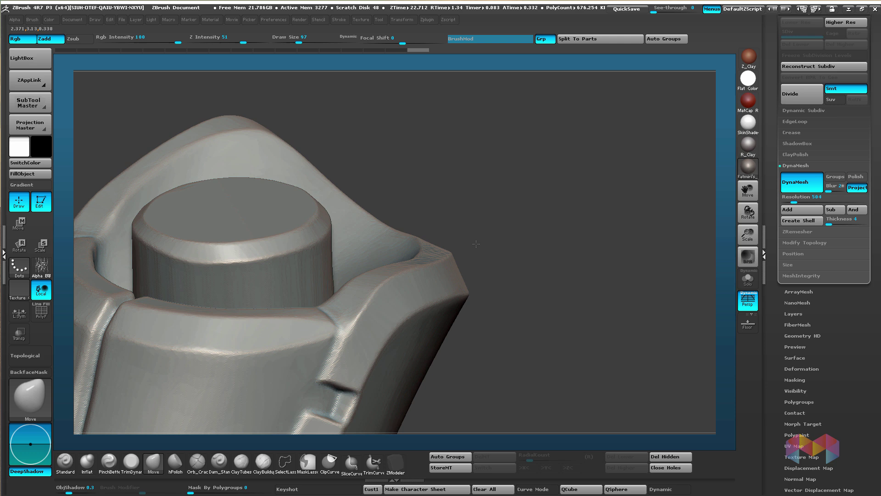
Step: Check the stub's cap topology with the wireframe on, and update the DynaMesh to rebuild the forearm with an even mesh
{"action": "left_click_drag", "start_coordinate": [475, 244], "coordinate": [124, 289]}
{"action": "left_click", "coordinate": [42, 317]}
{"action": "right_click_drag", "start_coordinate": [353, 232], "coordinate": [284, 271]}
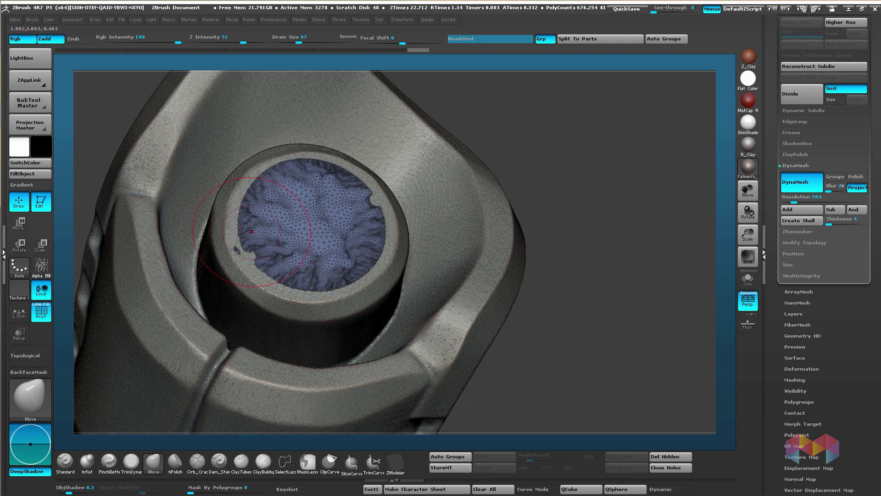
{"action": "left_click_drag", "start_coordinate": [582, 145], "coordinate": [530, 227], "text": "ctrl"}
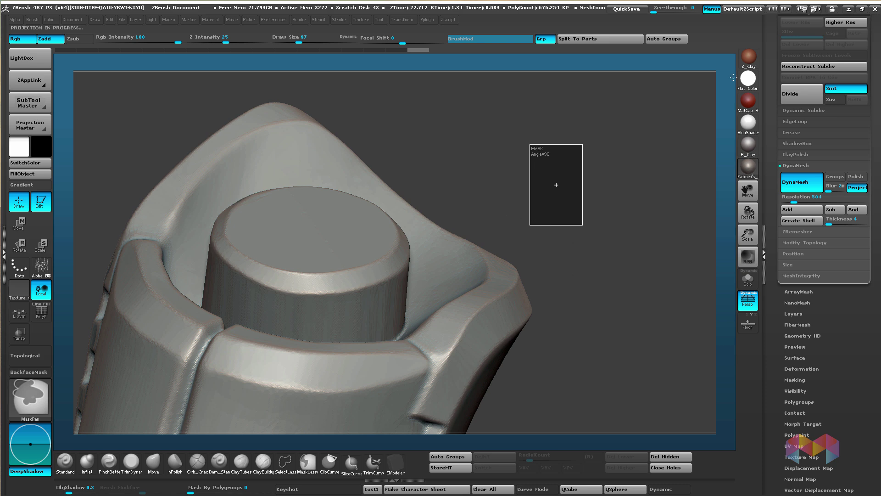
{"action": "key", "text": "b"}
{"action": "key", "text": "m"}
{"action": "key", "text": "v"}
{"action": "left_click_drag", "start_coordinate": [486, 215], "coordinate": [82, 275]}
{"action": "left_click_drag", "start_coordinate": [88, 317], "coordinate": [330, 298], "text": "alt"}
{"action": "left_click_drag", "start_coordinate": [506, 247], "coordinate": [520, 241]}
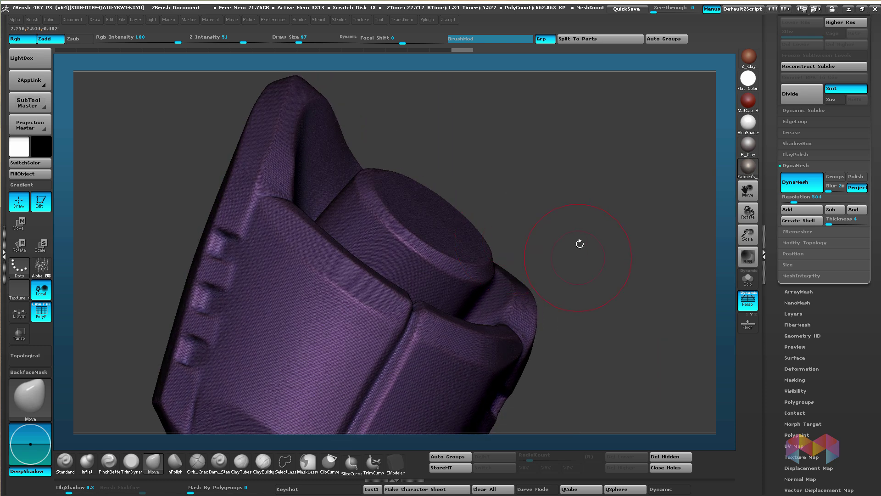
{"action": "left_click_drag", "start_coordinate": [579, 244], "coordinate": [729, 137]}
Step: Select the MT_Lt-Arm1 upper-arm subtool and examine the jagged cut end of its segmented elbow
{"action": "left_click_drag", "start_coordinate": [771, 182], "coordinate": [773, 364]}
{"action": "left_click", "coordinate": [813, 161]}
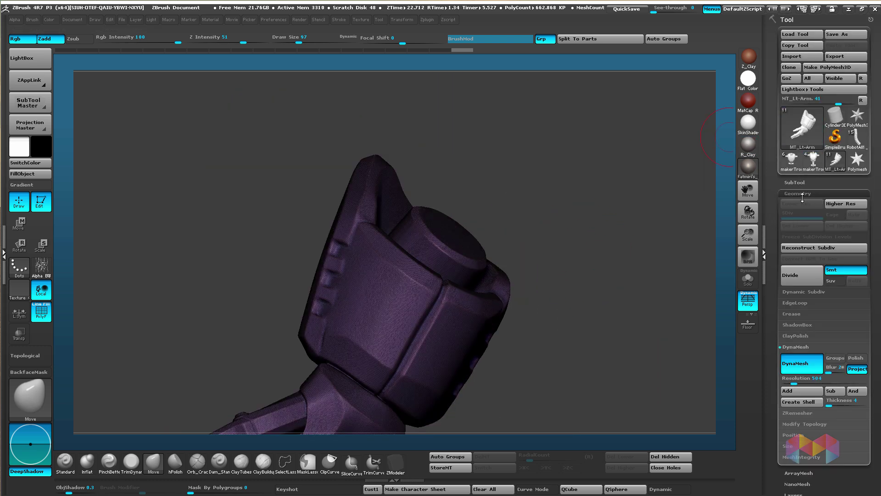
{"action": "scroll", "coordinate": [802, 197], "scroll_direction": "down", "scroll_amount": 3}
{"action": "left_click", "coordinate": [826, 85]}
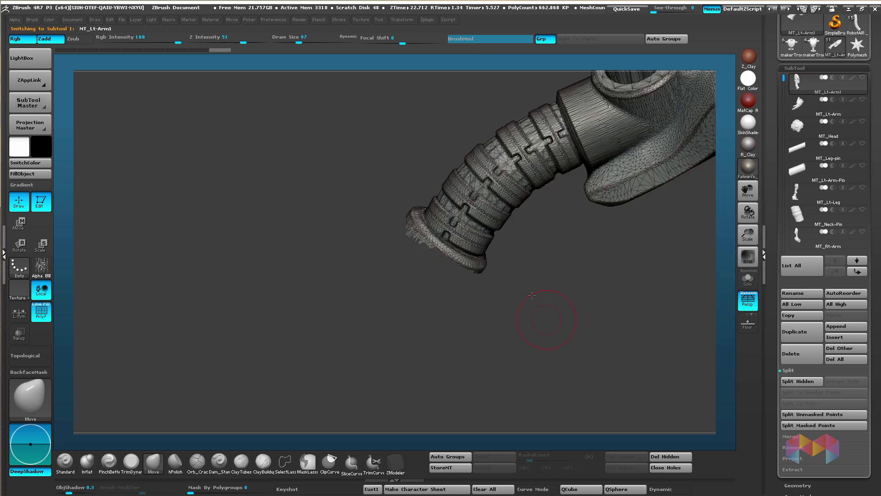
{"action": "left_click_drag", "start_coordinate": [531, 295], "coordinate": [459, 296]}
{"action": "left_click_drag", "start_coordinate": [428, 114], "coordinate": [475, 296]}
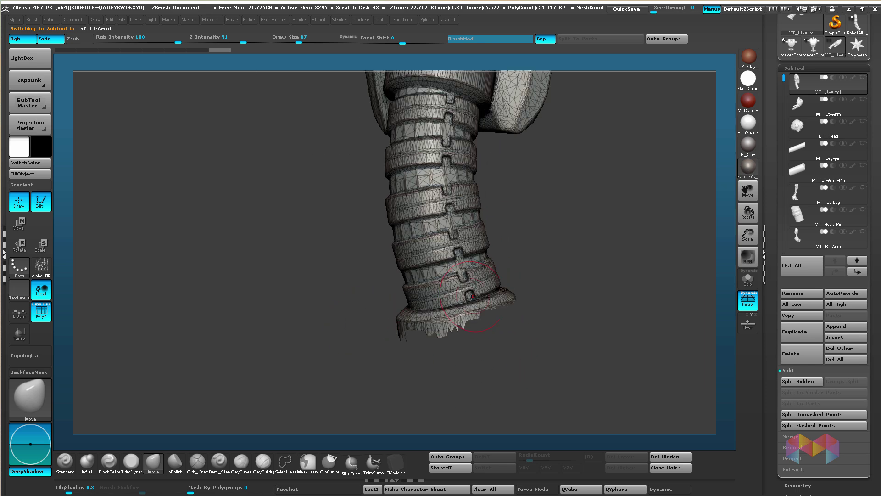
{"action": "left_click_drag", "start_coordinate": [523, 314], "coordinate": [495, 286]}
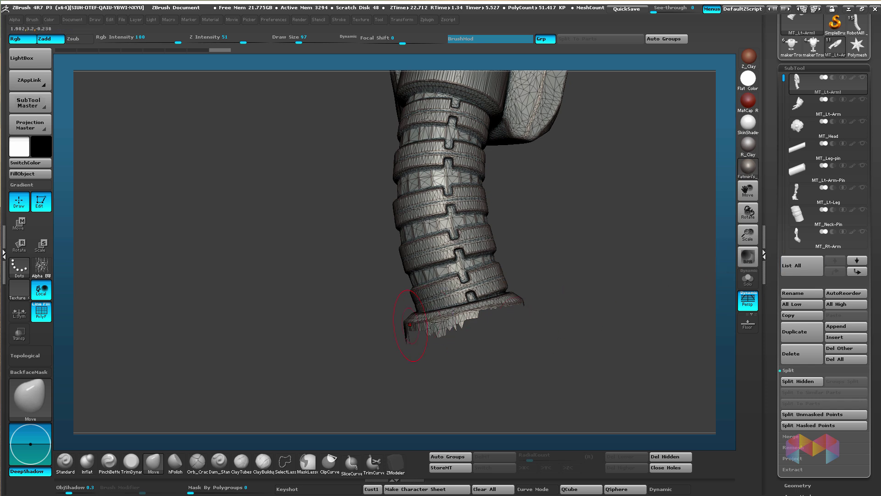
Step: Rebuild the upper arm's mesh as a DynaMesh at resolution 384
{"action": "left_click_drag", "start_coordinate": [767, 369], "coordinate": [783, 317]}
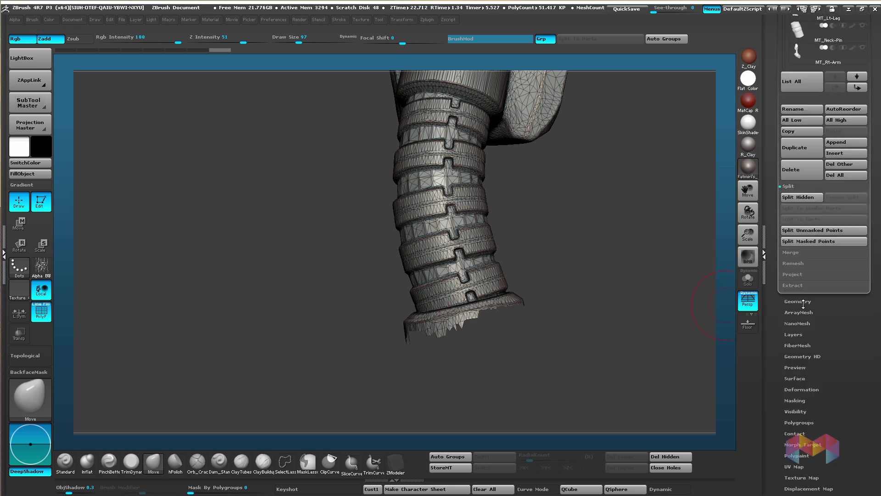
{"action": "left_click", "coordinate": [799, 301]}
{"action": "left_click", "coordinate": [795, 172]}
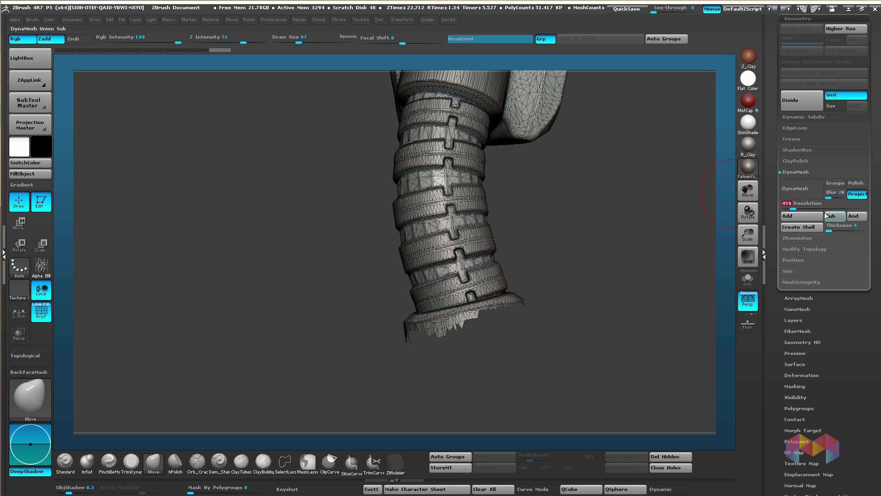
{"action": "left_click_drag", "start_coordinate": [717, 234], "coordinate": [713, 239]}
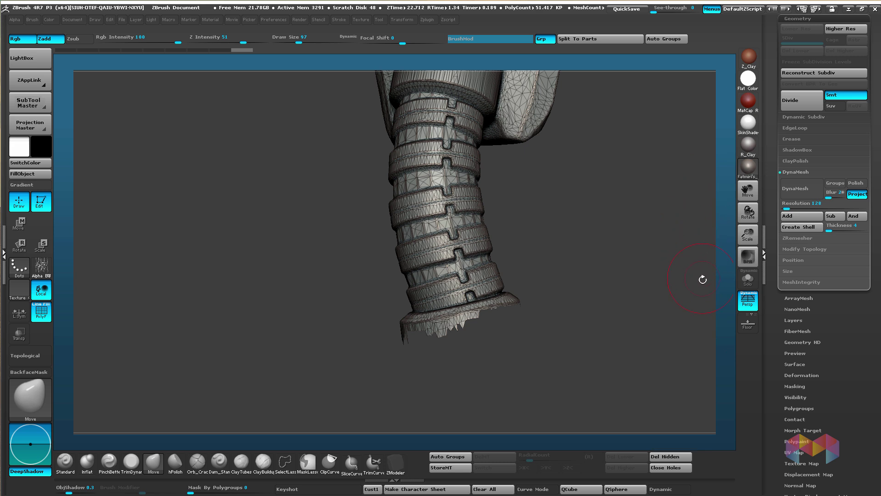
{"action": "left_click_drag", "start_coordinate": [787, 207], "coordinate": [791, 208]}
{"action": "left_click", "coordinate": [798, 190]}
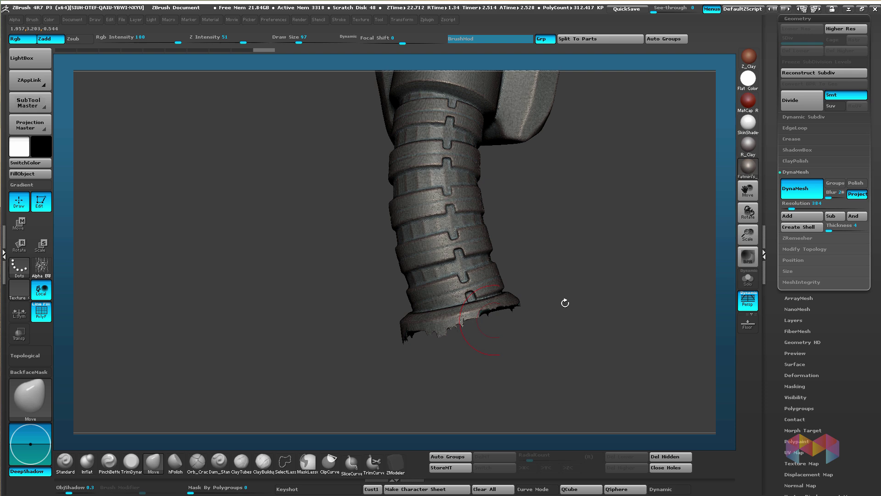
{"action": "left_click_drag", "start_coordinate": [565, 303], "coordinate": [633, 246]}
Step: Show the MT_Lt-Arm forearm alongside the upper arm and turn on transparency to see the elbow overlap
{"action": "left_click_drag", "start_coordinate": [777, 65], "coordinate": [812, 145]}
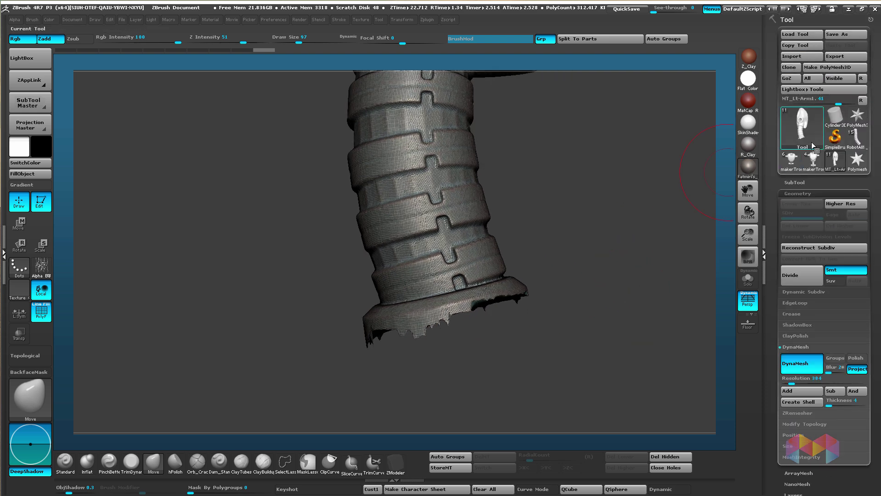
{"action": "left_click", "coordinate": [803, 181]}
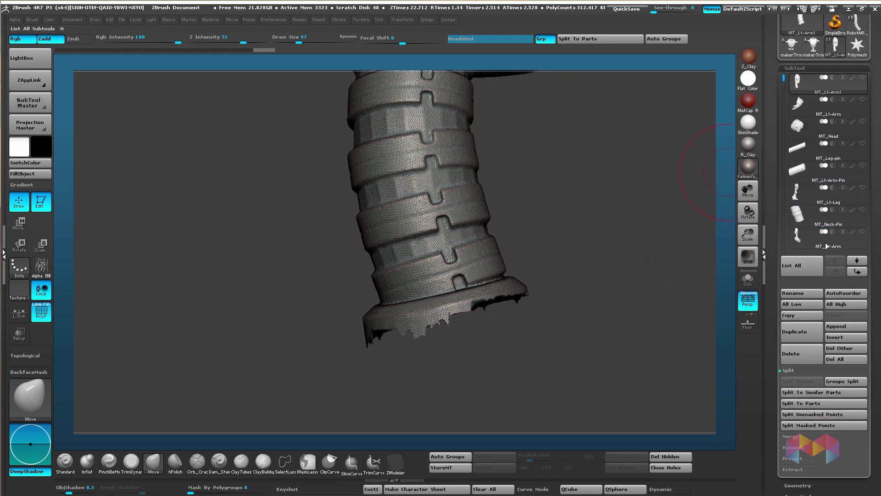
{"action": "left_click", "coordinate": [863, 100]}
{"action": "right_click_drag", "start_coordinate": [440, 328], "coordinate": [420, 358]}
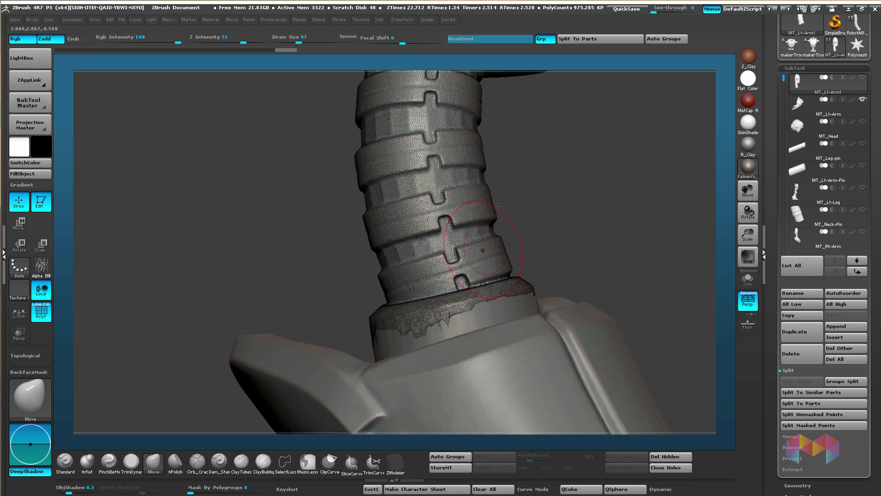
{"action": "left_click", "coordinate": [13, 336]}
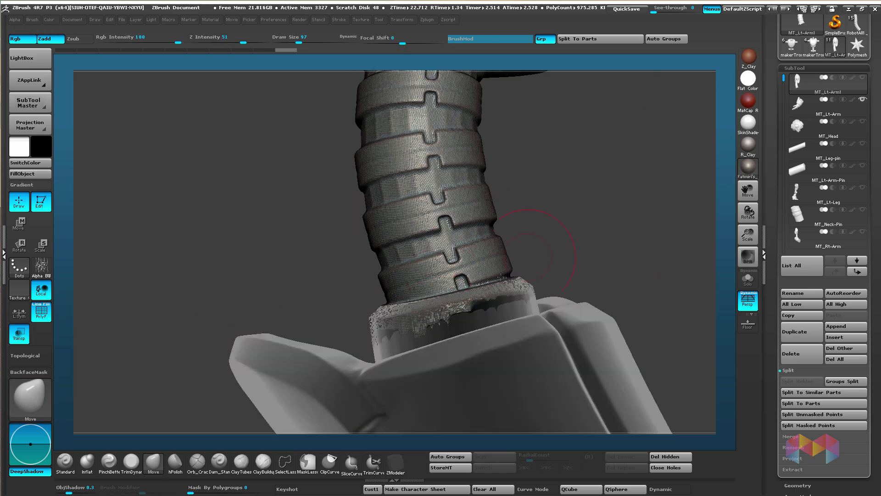
{"action": "right_click_drag", "start_coordinate": [501, 277], "coordinate": [491, 302], "text": "ctrl"}
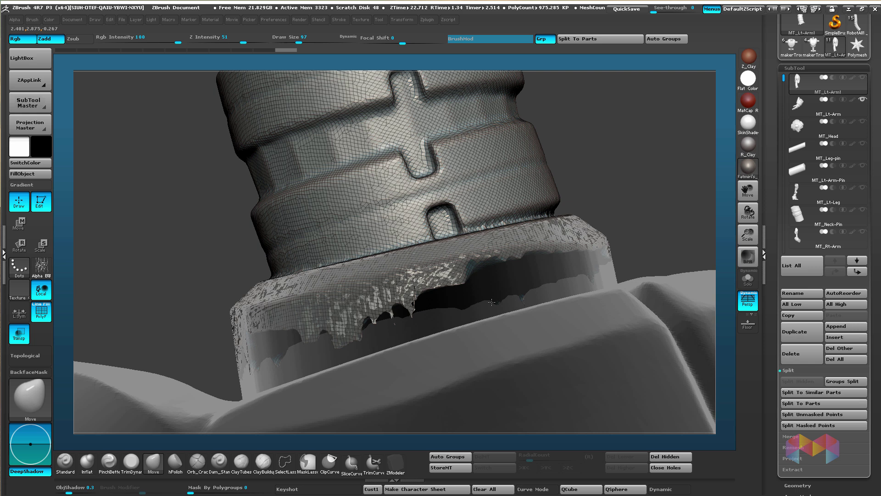
{"action": "left_click_drag", "start_coordinate": [492, 301], "coordinate": [509, 265]}
Step: Reshape the upper arm's ragged collar around the forearm stub with the Move brush, adjusting its draw size
{"action": "key", "text": "["}
{"action": "key", "text": "["}
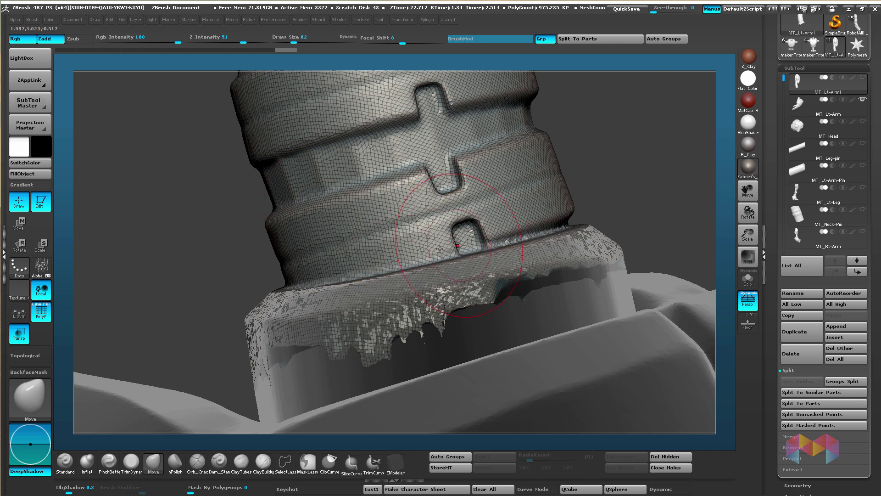
{"action": "left_click_drag", "start_coordinate": [391, 260], "coordinate": [376, 272]}
{"action": "key", "text": "s"}
{"action": "right_click_drag", "start_coordinate": [449, 266], "coordinate": [444, 259]}
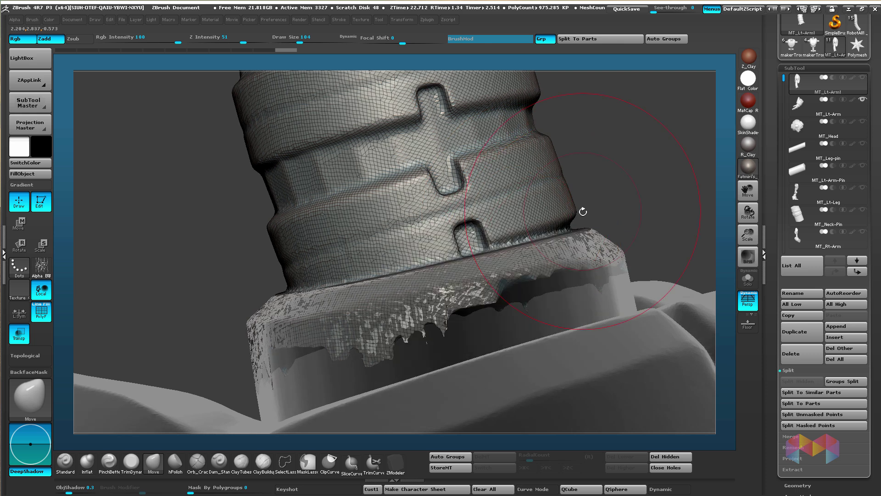
{"action": "type", "text": "s112"}
{"action": "key", "text": "Return"}
{"action": "left_click_drag", "start_coordinate": [566, 208], "coordinate": [568, 218]}
{"action": "key", "text": "s"}
{"action": "right_click_drag", "start_coordinate": [569, 217], "coordinate": [468, 212]}
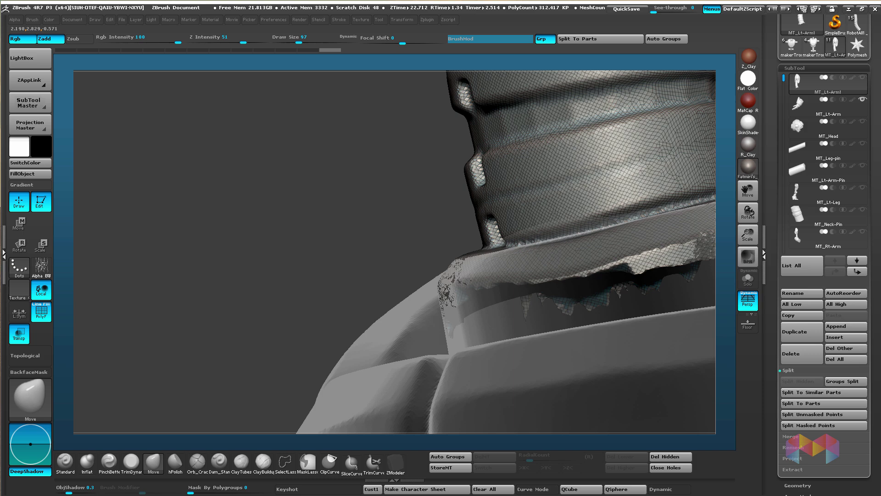
Step: Pull the ragged collar further out over the stub's sides using the Move brush at draw size 128
{"action": "key", "text": "s"}
{"action": "left_click_drag", "start_coordinate": [591, 211], "coordinate": [593, 211]}
{"action": "left_click_drag", "start_coordinate": [633, 189], "coordinate": [552, 255]}
{"action": "mouse_move", "coordinate": [506, 276]}
{"action": "left_mouse_down"}
{"action": "mouse_move", "coordinate": [473, 257]}
{"action": "mouse_move", "coordinate": [360, 252]}
{"action": "left_mouse_up"}
{"action": "left_click_drag", "start_coordinate": [282, 263], "coordinate": [277, 264]}
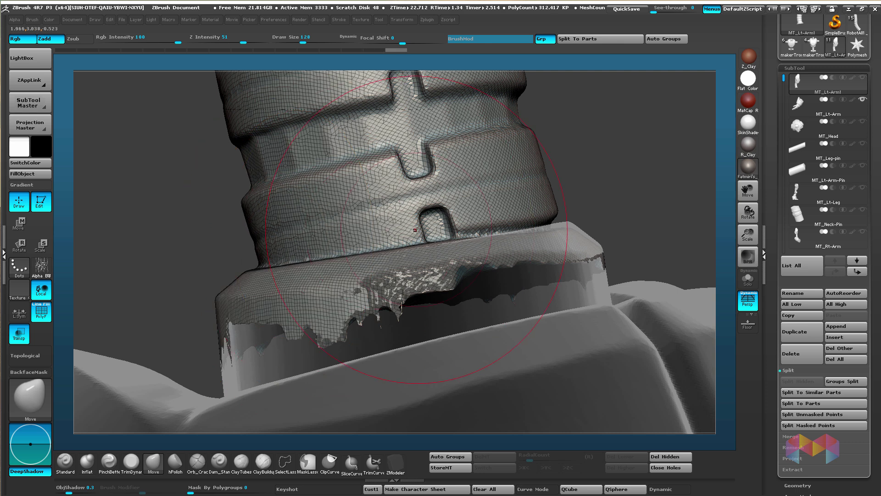
{"action": "mouse_move", "coordinate": [440, 243]}
{"action": "right_mouse_down"}
{"action": "mouse_move", "coordinate": [394, 237]}
{"action": "mouse_move", "coordinate": [402, 236]}
{"action": "mouse_move", "coordinate": [393, 217]}
{"action": "right_mouse_up"}
{"action": "key", "text": "s"}
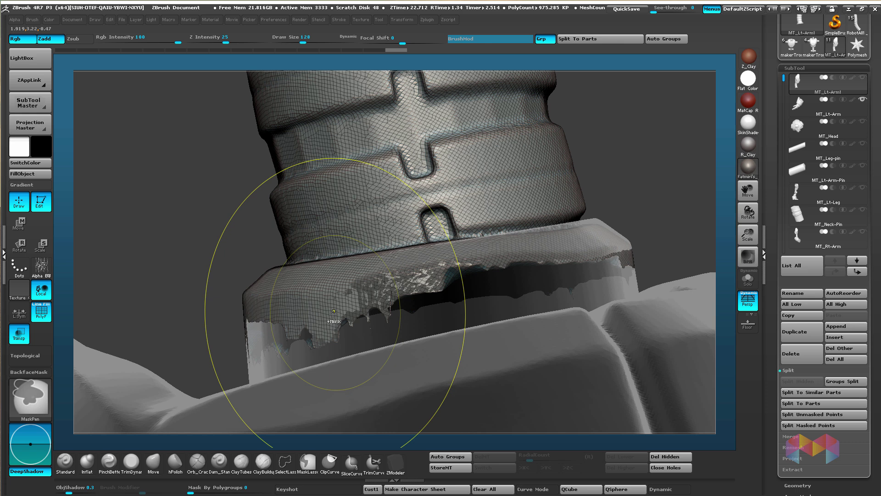
Step: Assign the upper arm a single new polygroup, and slice it with SliceCurve just above the ragged collar
{"action": "key", "text": "ctrl+w"}
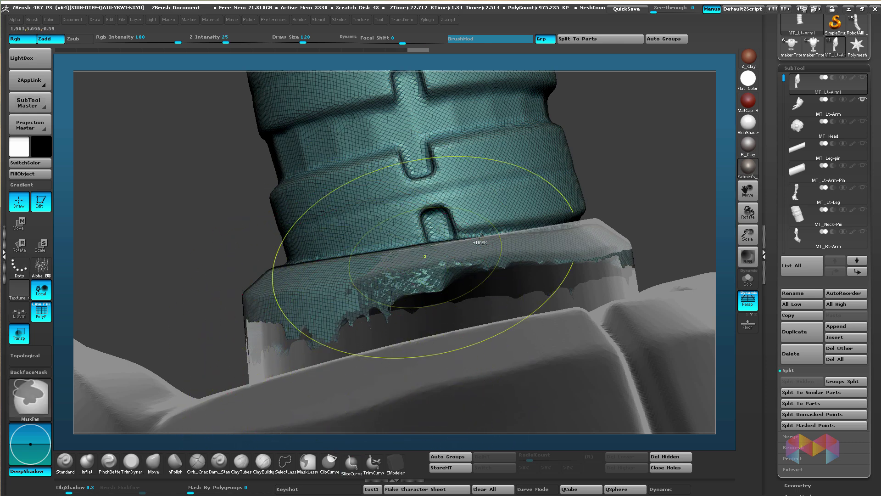
{"action": "key", "text": "ctrl+w"}
{"action": "key", "text": "ctrl+w"}
{"action": "key", "text": "ctrl+w"}
{"action": "key", "text": "ctrl+w"}
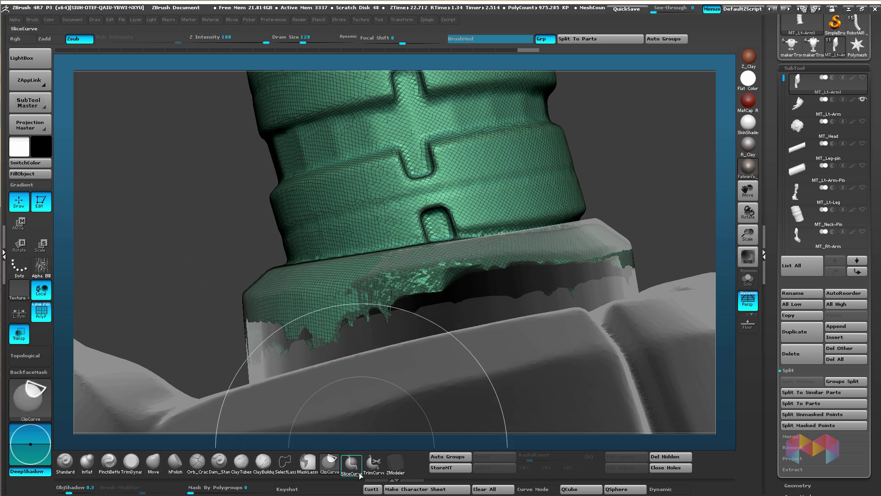
{"action": "left_click", "coordinate": [352, 461], "text": "ctrl+shift"}
{"action": "mouse_move", "coordinate": [237, 269]}
{"action": "left_mouse_down", "text": "ctrl+shift"}
{"action": "mouse_move", "coordinate": [626, 210]}
{"action": "mouse_move", "coordinate": [673, 213]}
{"action": "mouse_move", "coordinate": [173, 261]}
{"action": "mouse_move", "coordinate": [217, 271]}
{"action": "mouse_move", "coordinate": [216, 288]}
{"action": "mouse_move", "coordinate": [202, 272]}
{"action": "left_mouse_up", "text": "ctrl+shift"}
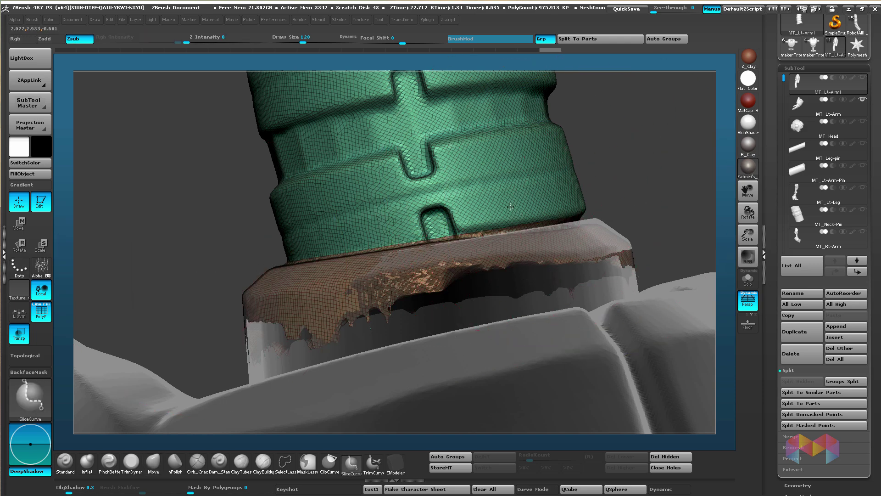
Step: Delete the ragged collar below the slice and close the hole in the upper arm's cut end
{"action": "left_click", "coordinate": [503, 222], "text": "ctrl+shift"}
{"action": "right_click_drag", "start_coordinate": [479, 224], "coordinate": [494, 246]}
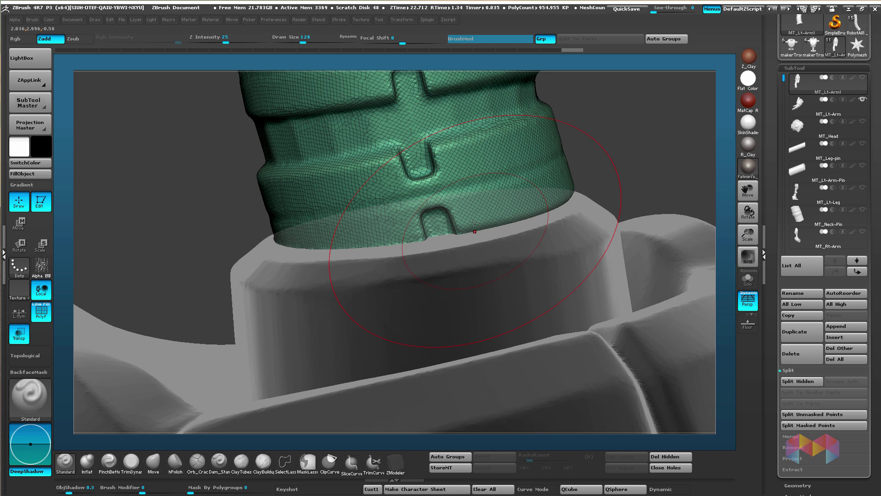
{"action": "left_click", "coordinate": [592, 185], "text": "ctrl+shift"}
{"action": "left_click_drag", "start_coordinate": [594, 185], "coordinate": [630, 175]}
{"action": "left_click", "coordinate": [671, 457]}
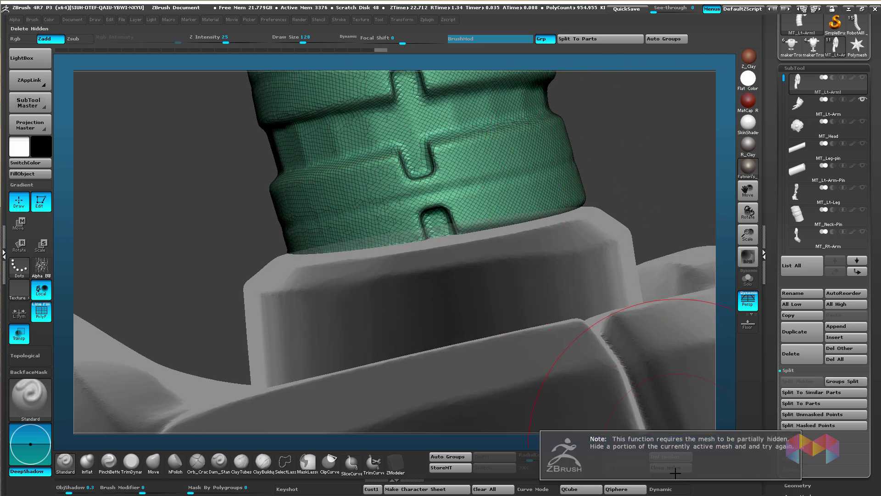
{"action": "left_click_drag", "start_coordinate": [646, 181], "coordinate": [780, 190]}
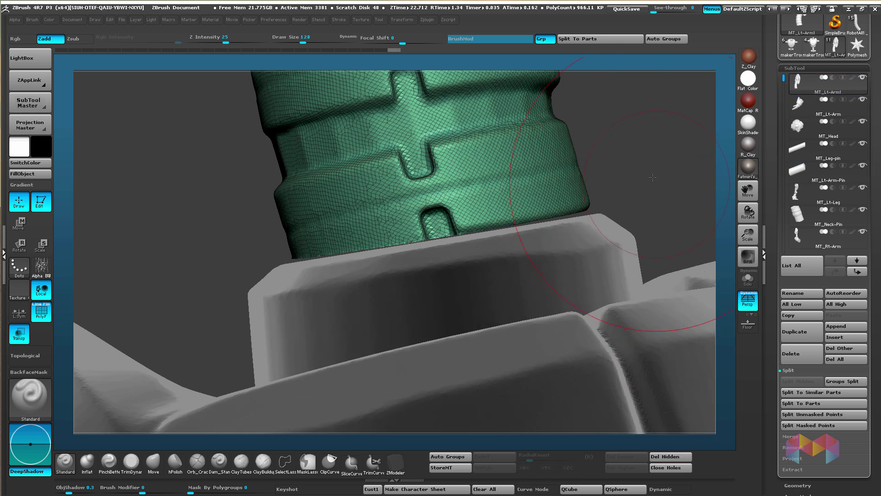
Step: Inspect the closed elbow joint, and make the MT_Lt-Arm forearm active with MT_Lt-Arm1 shown transparently over it
{"action": "left_click_drag", "start_coordinate": [663, 190], "coordinate": [801, 106], "text": "alt"}
{"action": "left_click_drag", "start_coordinate": [609, 214], "coordinate": [442, 283]}
{"action": "left_click_drag", "start_coordinate": [593, 192], "coordinate": [575, 243]}
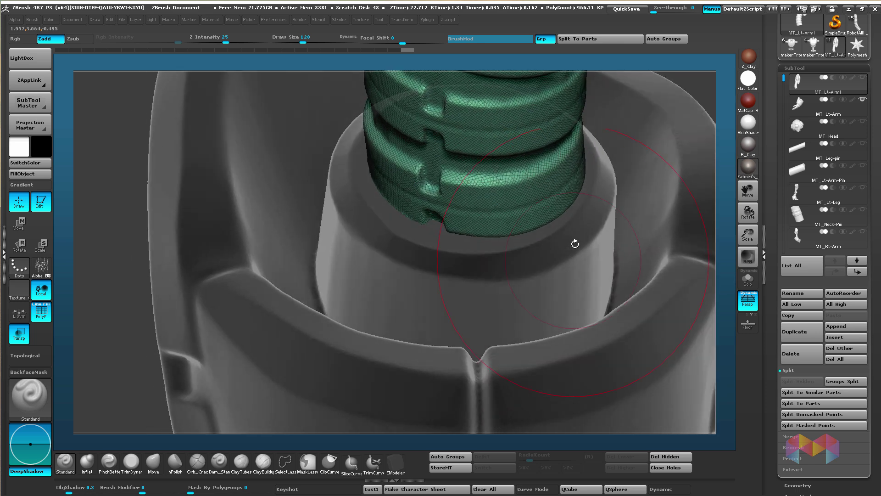
{"action": "left_click_drag", "start_coordinate": [475, 235], "coordinate": [509, 241]}
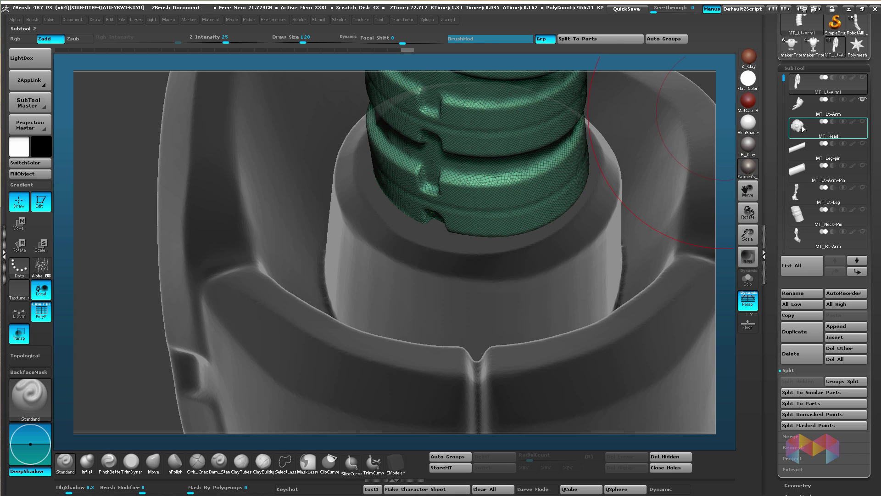
{"action": "left_click", "coordinate": [799, 105]}
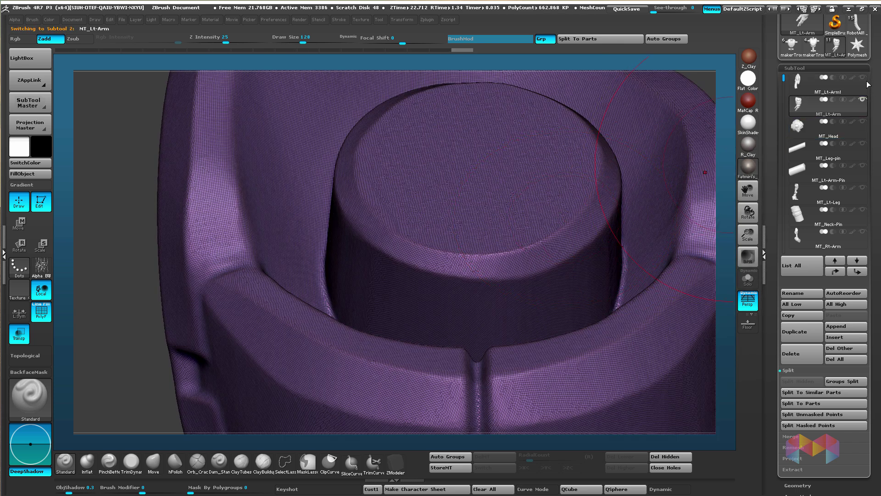
{"action": "left_click", "coordinate": [863, 77]}
{"action": "left_click_drag", "start_coordinate": [542, 255], "coordinate": [569, 218]}
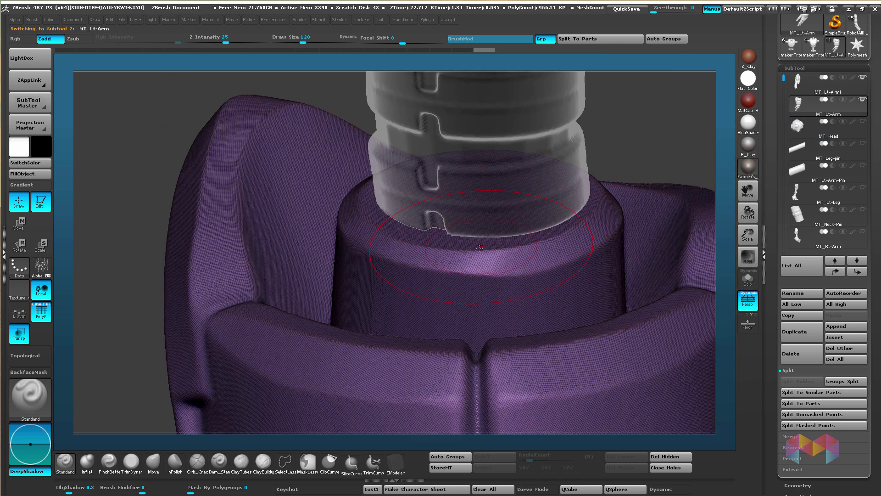
Step: Nudge the forearm stub's rim toward the upper arm's outline using the Move brush at draw size 197
{"action": "key", "text": "s"}
{"action": "left_click_drag", "start_coordinate": [480, 248], "coordinate": [487, 248]}
{"action": "key", "text": "b"}
{"action": "key", "text": "m"}
{"action": "key", "text": "v"}
{"action": "right_click_drag", "start_coordinate": [479, 194], "coordinate": [509, 201]}
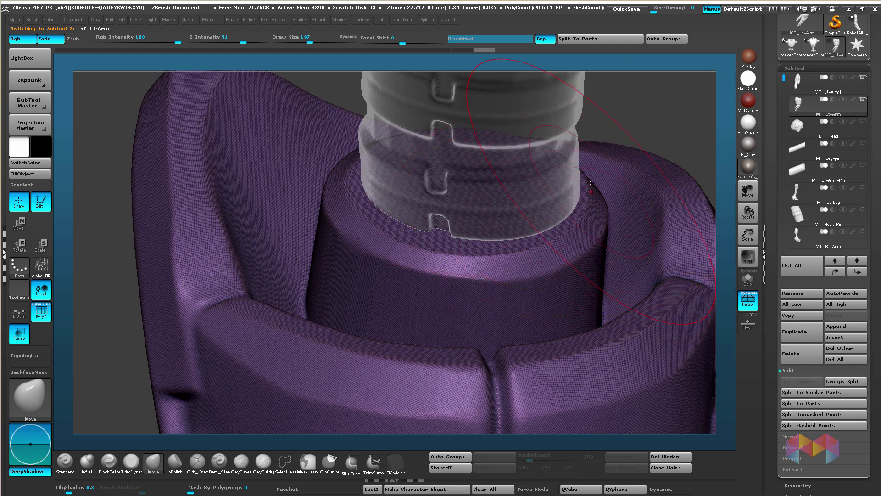
{"action": "right_click_drag", "start_coordinate": [416, 190], "coordinate": [417, 174]}
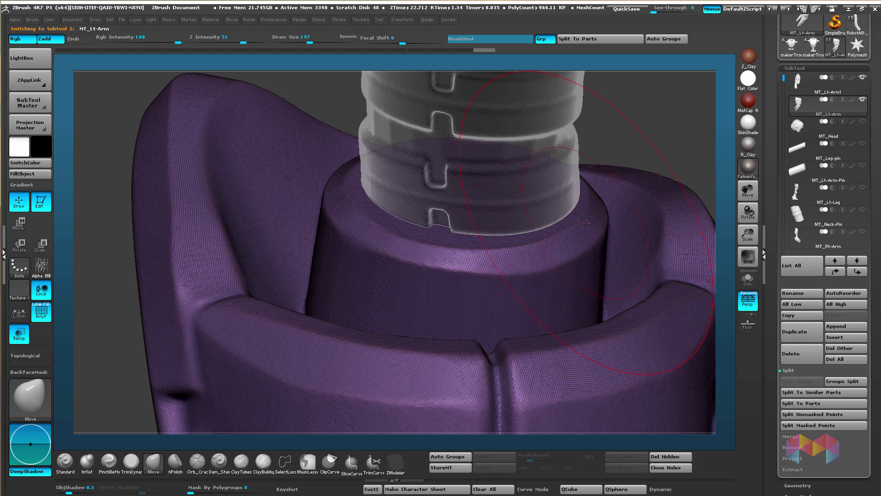
{"action": "left_click_drag", "start_coordinate": [578, 217], "coordinate": [581, 216]}
{"action": "right_click_drag", "start_coordinate": [606, 216], "coordinate": [604, 253]}
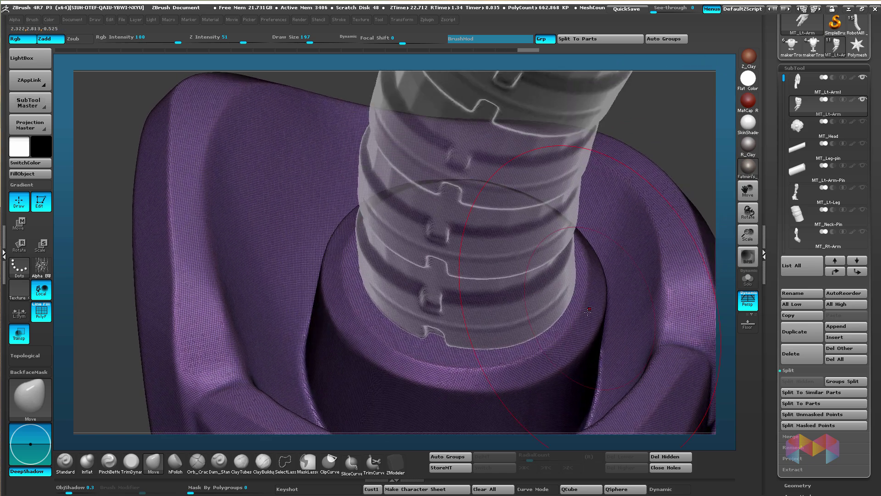
Step: Even out the forearm stub's rim from several sides so it surrounds the segmented arm with a uniform margin
{"action": "left_click_drag", "start_coordinate": [588, 312], "coordinate": [577, 319]}
{"action": "left_click_drag", "start_coordinate": [542, 345], "coordinate": [544, 350]}
{"action": "right_click_drag", "start_coordinate": [574, 286], "coordinate": [528, 276]}
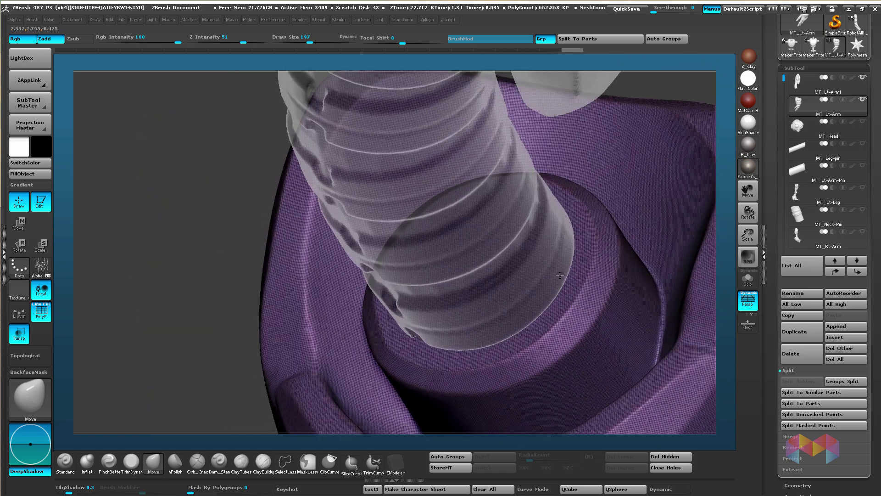
{"action": "left_click_drag", "start_coordinate": [570, 251], "coordinate": [574, 253]}
{"action": "right_click_drag", "start_coordinate": [576, 259], "coordinate": [628, 273]}
{"action": "left_click_drag", "start_coordinate": [547, 338], "coordinate": [549, 343]}
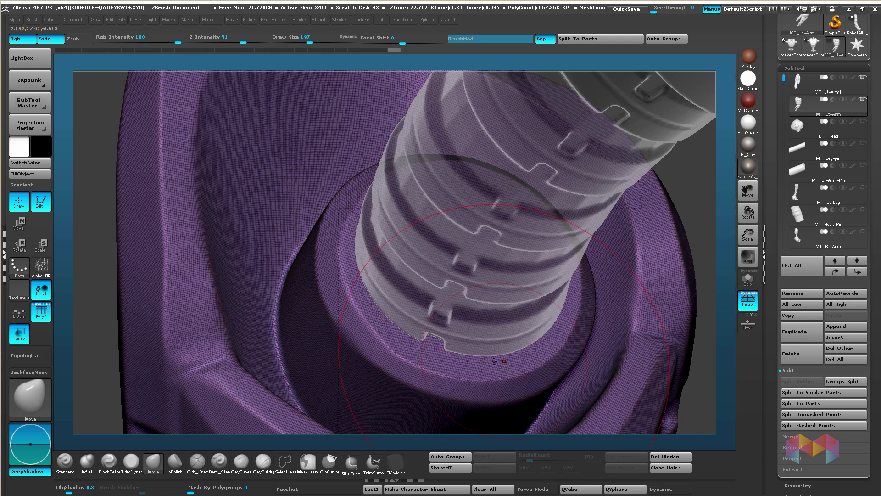
{"action": "left_click_drag", "start_coordinate": [361, 212], "coordinate": [395, 188]}
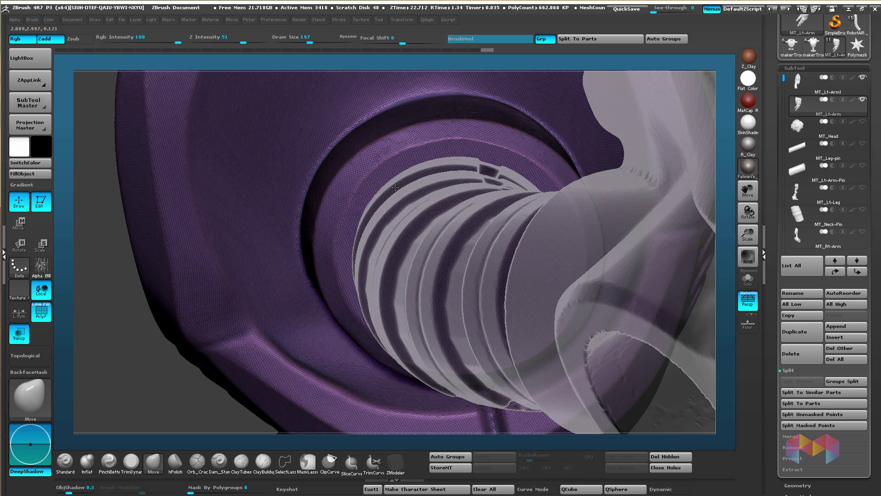
{"action": "right_click_drag", "start_coordinate": [462, 154], "coordinate": [422, 324]}
{"action": "right_click", "coordinate": [421, 324]}
{"action": "right_click_drag", "start_coordinate": [415, 376], "coordinate": [444, 276]}
{"action": "left_click_drag", "start_coordinate": [444, 276], "coordinate": [443, 271]}
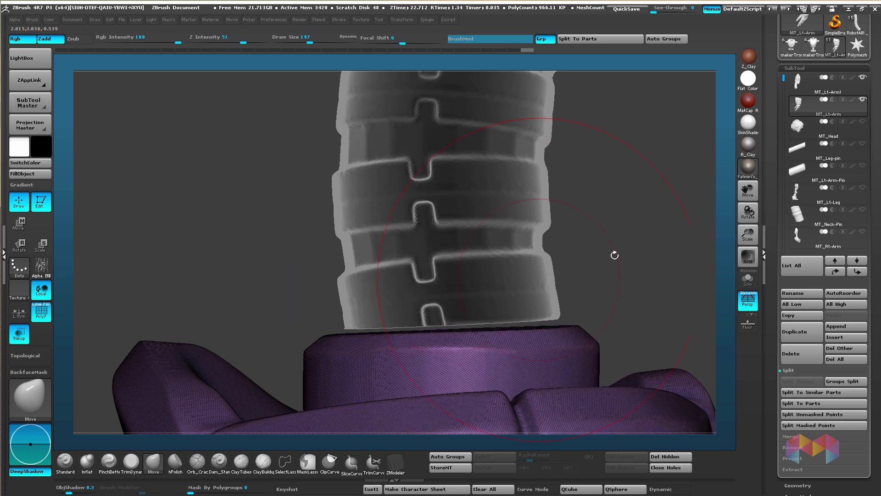
Step: Hide the MT_Lt-Arm1 upper arm and turn off the polygon wireframe so the forearm stub shows on its own
{"action": "left_click", "coordinate": [863, 77]}
{"action": "right_click_drag", "start_coordinate": [580, 263], "coordinate": [470, 318]}
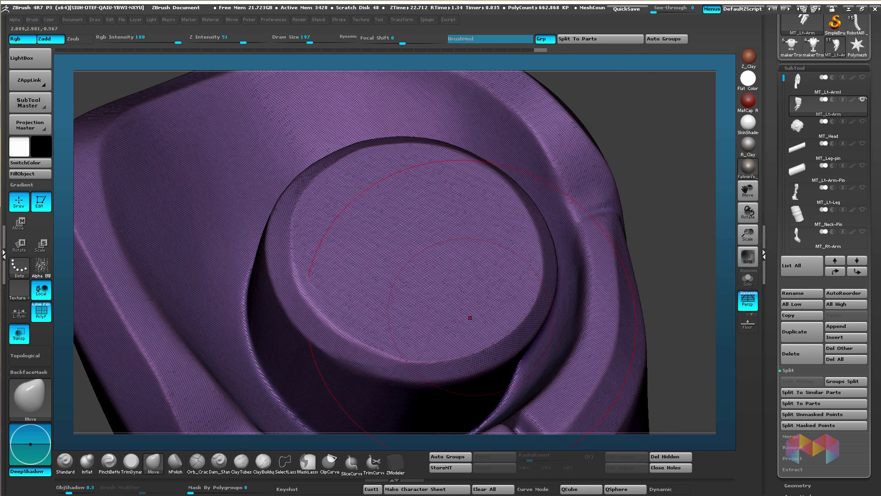
{"action": "left_click", "coordinate": [41, 312]}
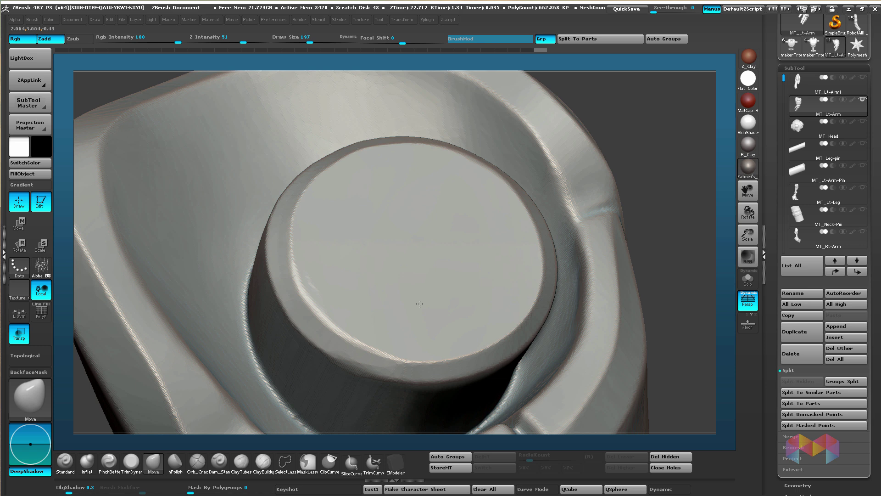
Step: Polish the bevel along the near side of the forearm stub's rim with the hPolish brush at draw size 71
{"action": "left_click", "coordinate": [172, 462]}
{"action": "key", "text": "s"}
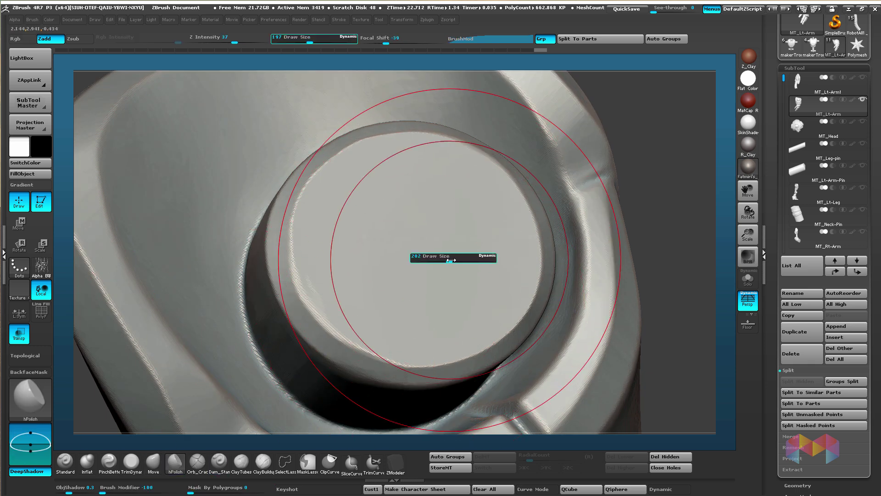
{"action": "left_click_drag", "start_coordinate": [382, 261], "coordinate": [379, 262]}
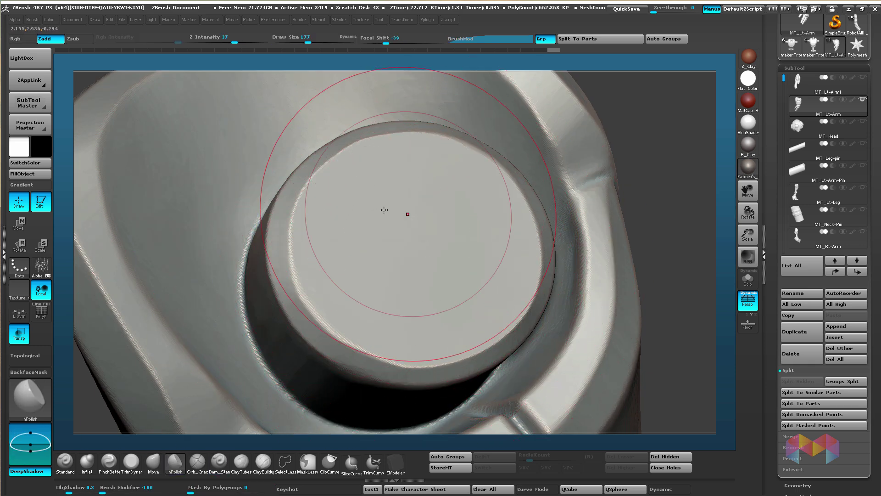
{"action": "key", "text": "s"}
{"action": "left_click_drag", "start_coordinate": [393, 342], "coordinate": [365, 341]}
{"action": "right_click_drag", "start_coordinate": [373, 339], "coordinate": [415, 296]}
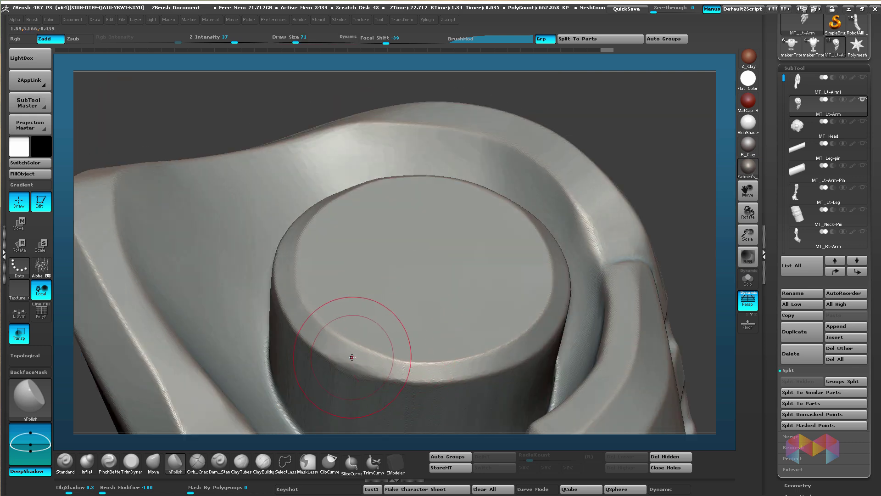
{"action": "mouse_move", "coordinate": [352, 356]}
{"action": "left_mouse_down"}
{"action": "mouse_move", "coordinate": [413, 372]}
{"action": "mouse_move", "coordinate": [489, 357]}
{"action": "mouse_move", "coordinate": [511, 341]}
{"action": "left_mouse_up"}
{"action": "right_click_drag", "start_coordinate": [513, 324], "coordinate": [489, 342]}
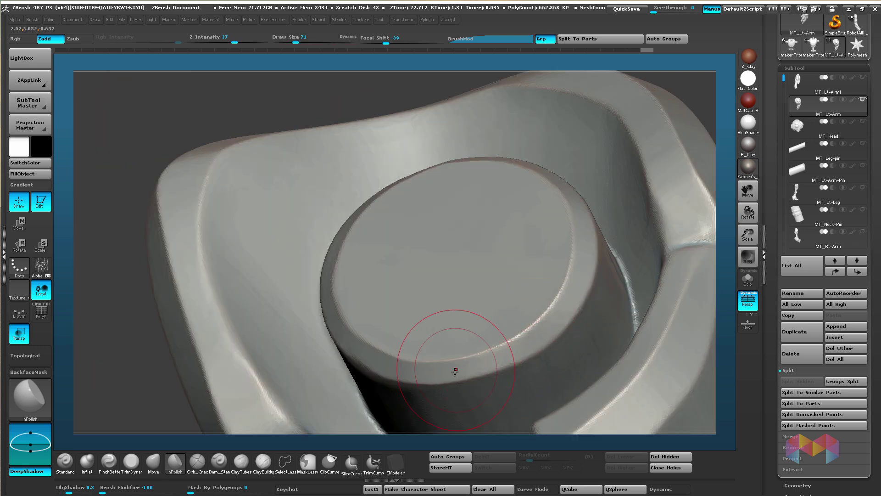
{"action": "mouse_move", "coordinate": [456, 367]}
{"action": "left_mouse_down"}
{"action": "mouse_move", "coordinate": [533, 324]}
{"action": "mouse_move", "coordinate": [576, 273]}
{"action": "left_mouse_up"}
{"action": "right_click_drag", "start_coordinate": [605, 242], "coordinate": [585, 262]}
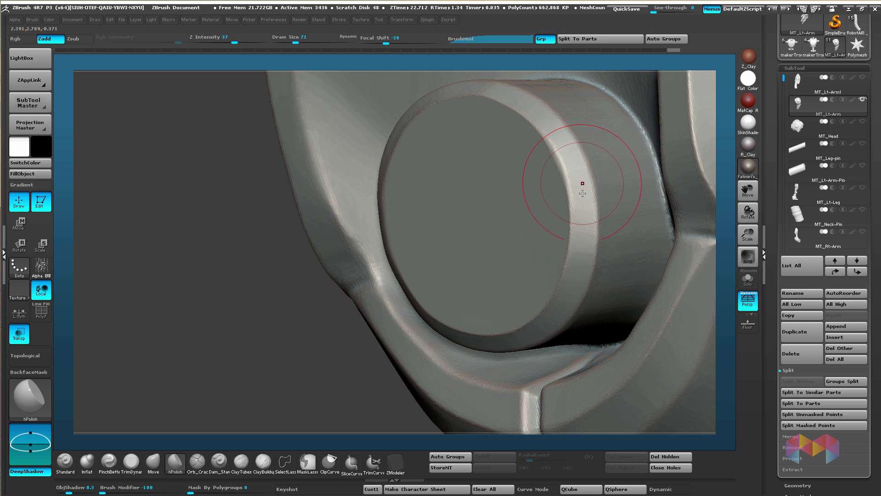
Step: Continue polishing the bevel around the remaining sides of the forearm stub, finishing at draw size 62
{"action": "left_click_drag", "start_coordinate": [564, 149], "coordinate": [550, 272]}
{"action": "mouse_move", "coordinate": [536, 213]}
{"action": "left_mouse_down"}
{"action": "mouse_move", "coordinate": [554, 234]}
{"action": "mouse_move", "coordinate": [472, 165]}
{"action": "mouse_move", "coordinate": [500, 177]}
{"action": "left_mouse_up"}
{"action": "right_click_drag", "start_coordinate": [500, 177], "coordinate": [478, 165]}
{"action": "mouse_move", "coordinate": [505, 188]}
{"action": "left_mouse_down"}
{"action": "mouse_move", "coordinate": [464, 166]}
{"action": "mouse_move", "coordinate": [415, 155]}
{"action": "mouse_move", "coordinate": [387, 162]}
{"action": "left_mouse_up"}
{"action": "mouse_move", "coordinate": [372, 162]}
{"action": "right_mouse_down"}
{"action": "mouse_move", "coordinate": [442, 162]}
{"action": "mouse_move", "coordinate": [454, 178]}
{"action": "right_mouse_up"}
{"action": "mouse_move", "coordinate": [454, 179]}
{"action": "left_mouse_down"}
{"action": "mouse_move", "coordinate": [374, 161]}
{"action": "mouse_move", "coordinate": [278, 263]}
{"action": "left_mouse_up"}
{"action": "mouse_move", "coordinate": [316, 333]}
{"action": "right_mouse_down", "text": "ctrl"}
{"action": "mouse_move", "coordinate": [324, 293]}
{"action": "mouse_move", "coordinate": [339, 297]}
{"action": "mouse_move", "coordinate": [317, 323]}
{"action": "right_mouse_up", "text": "ctrl"}
{"action": "key", "text": "s"}
{"action": "left_click_drag", "start_coordinate": [316, 323], "coordinate": [319, 318]}
{"action": "right_click_drag", "start_coordinate": [436, 250], "coordinate": [396, 244]}
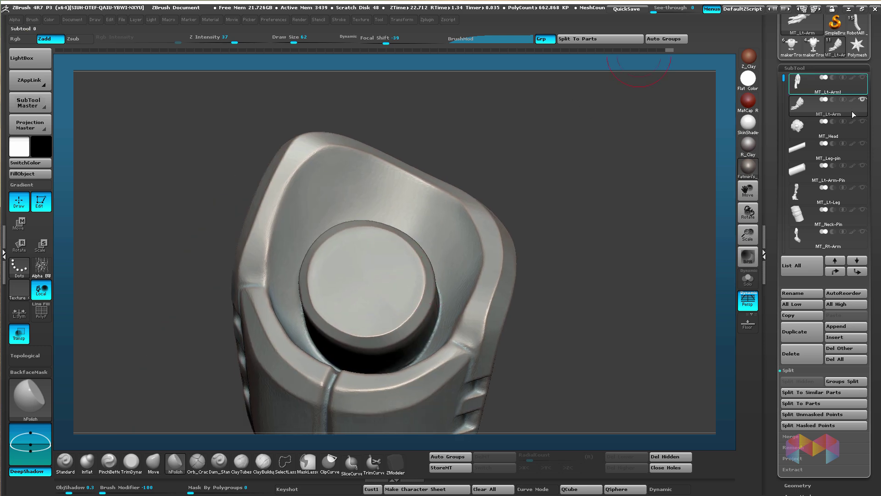
Step: Compare the polished stub with the upper arm above it, and make MT_Lt-Arm1 active with the forearm hidden
{"action": "left_click", "coordinate": [862, 77]}
{"action": "right_click_drag", "start_coordinate": [652, 229], "coordinate": [557, 273]}
{"action": "right_click_drag", "start_coordinate": [558, 217], "coordinate": [429, 273], "text": "ctrl"}
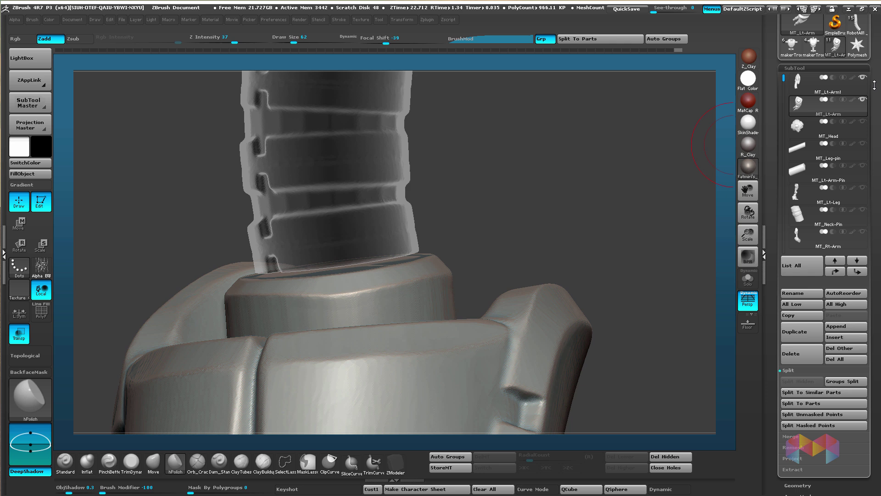
{"action": "left_click", "coordinate": [864, 102]}
{"action": "right_click_drag", "start_coordinate": [558, 158], "coordinate": [516, 189]}
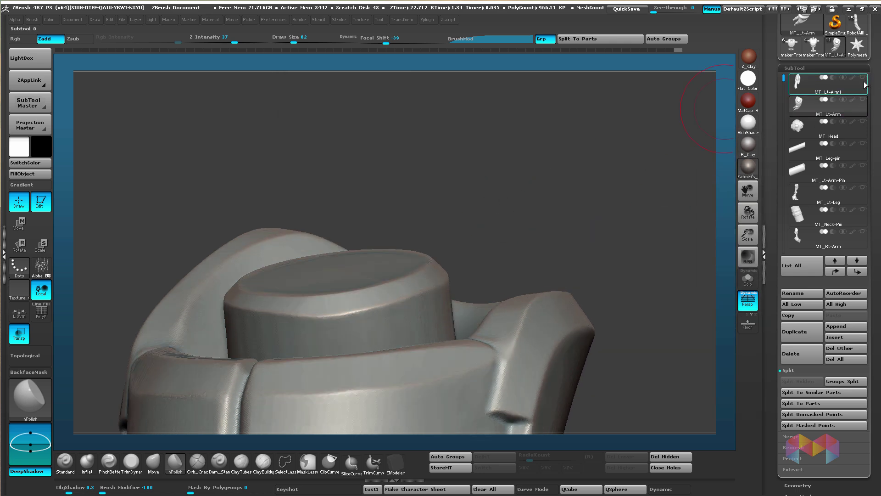
{"action": "left_click", "coordinate": [865, 83]}
Step: Soften the sharp rim of the upper arm's cut end from several sides, using hPolish and Smooth at draw size 44
{"action": "left_click_drag", "start_coordinate": [495, 304], "coordinate": [480, 262]}
{"action": "left_click_drag", "start_coordinate": [441, 228], "coordinate": [371, 219]}
{"action": "key", "text": "s"}
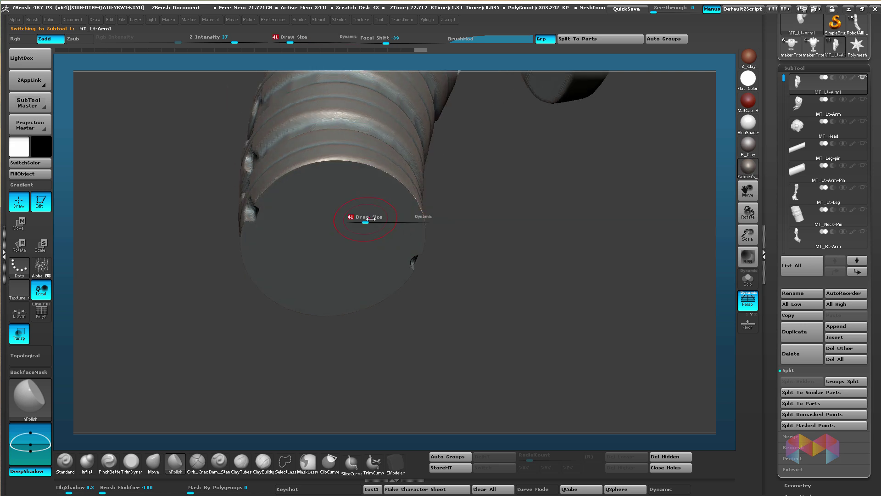
{"action": "right_click_drag", "start_coordinate": [329, 218], "coordinate": [413, 192]}
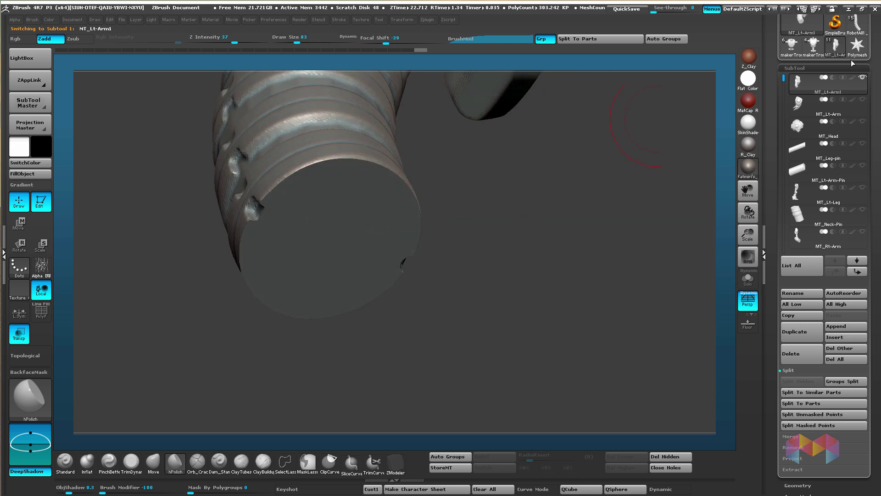
{"action": "key", "text": "s"}
{"action": "left_click_drag", "start_coordinate": [297, 185], "coordinate": [340, 173]}
{"action": "right_click_drag", "start_coordinate": [409, 197], "coordinate": [367, 184]}
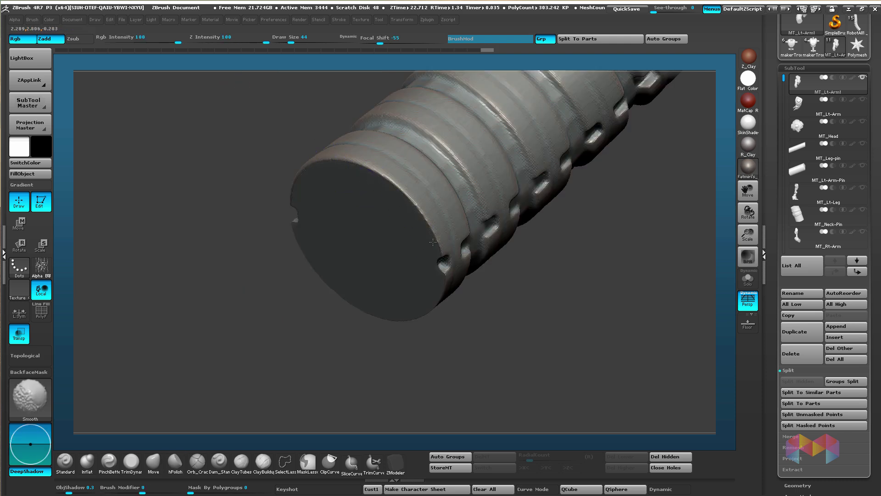
{"action": "right_click_drag", "start_coordinate": [429, 286], "coordinate": [419, 246]}
{"action": "mouse_move", "coordinate": [423, 245]}
{"action": "left_mouse_down", "text": "shift"}
{"action": "mouse_move", "coordinate": [422, 283]}
{"action": "mouse_move", "coordinate": [400, 329]}
{"action": "left_mouse_up", "text": "shift"}
{"action": "right_click_drag", "start_coordinate": [370, 320], "coordinate": [418, 284]}
{"action": "left_click_drag", "start_coordinate": [434, 303], "coordinate": [381, 344], "text": "shift"}
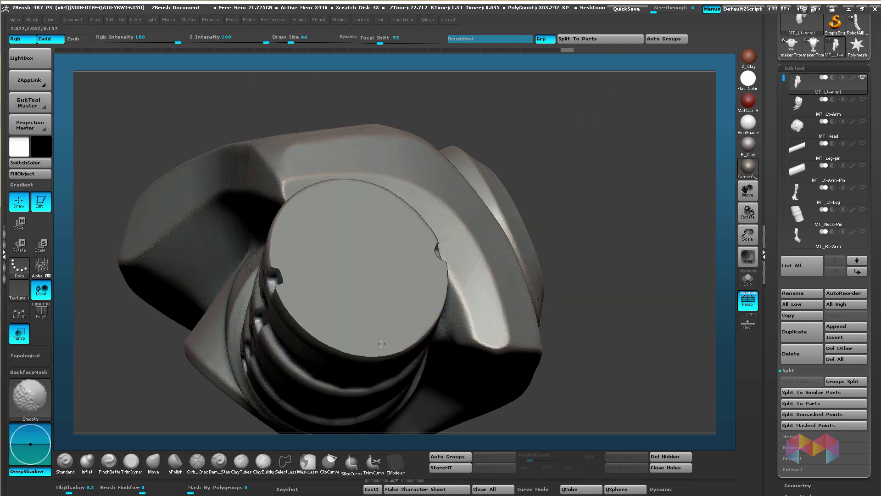
Step: Push the edge of the small notch inward on the upper arm's cut face with the Move brush at draw sizes 8 to 16
{"action": "mouse_move", "coordinate": [370, 200]}
{"action": "right_mouse_down"}
{"action": "mouse_move", "coordinate": [386, 260]}
{"action": "mouse_move", "coordinate": [357, 275]}
{"action": "mouse_move", "coordinate": [391, 285]}
{"action": "mouse_move", "coordinate": [407, 316]}
{"action": "right_mouse_up"}
{"action": "right_click_drag", "start_coordinate": [407, 317], "coordinate": [452, 266]}
{"action": "left_click_drag", "start_coordinate": [460, 254], "coordinate": [465, 262]}
{"action": "key", "text": "ctrl+z"}
{"action": "key", "text": "s"}
{"action": "key", "text": "b"}
{"action": "key", "text": "m"}
{"action": "key", "text": "v"}
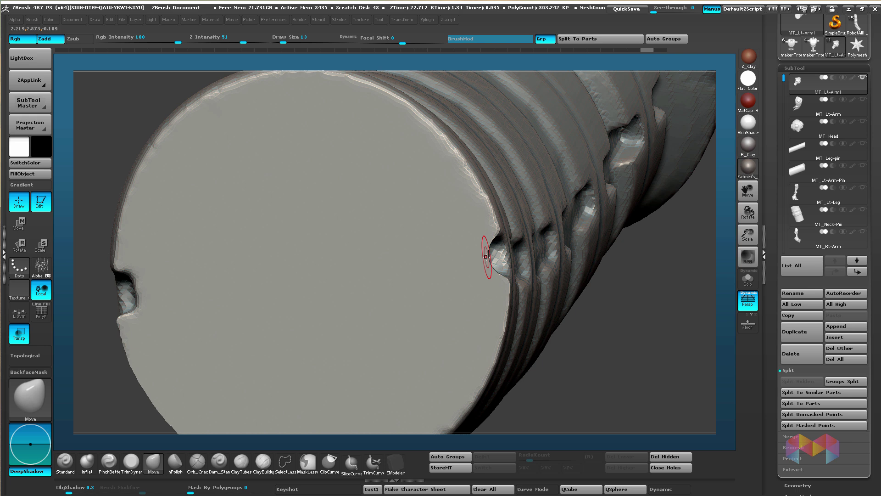
{"action": "key", "text": "bracketleft"}
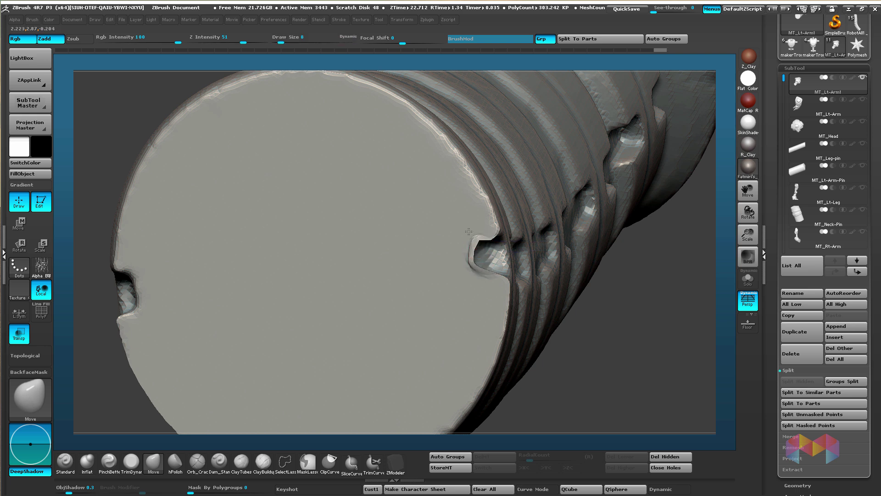
{"action": "key", "text": "bracketright"}
{"action": "mouse_move", "coordinate": [475, 274]}
{"action": "right_mouse_down"}
{"action": "mouse_move", "coordinate": [592, 269]}
{"action": "mouse_move", "coordinate": [496, 238]}
{"action": "right_mouse_up"}
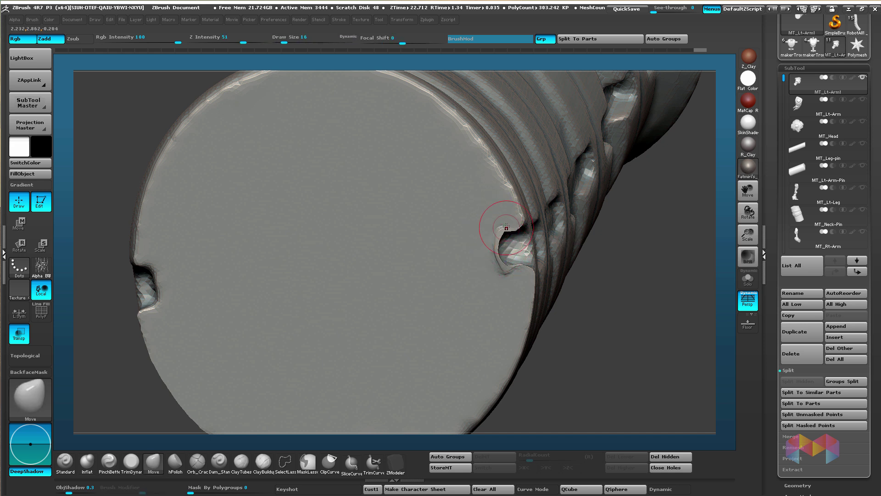
{"action": "key", "text": "ctrl+z"}
Step: Remesh the upper arm with DynaMesh and flatten the cut face around the notch with hPolish at draw size 54
{"action": "left_click_drag", "start_coordinate": [656, 303], "coordinate": [636, 342], "text": "ctrl"}
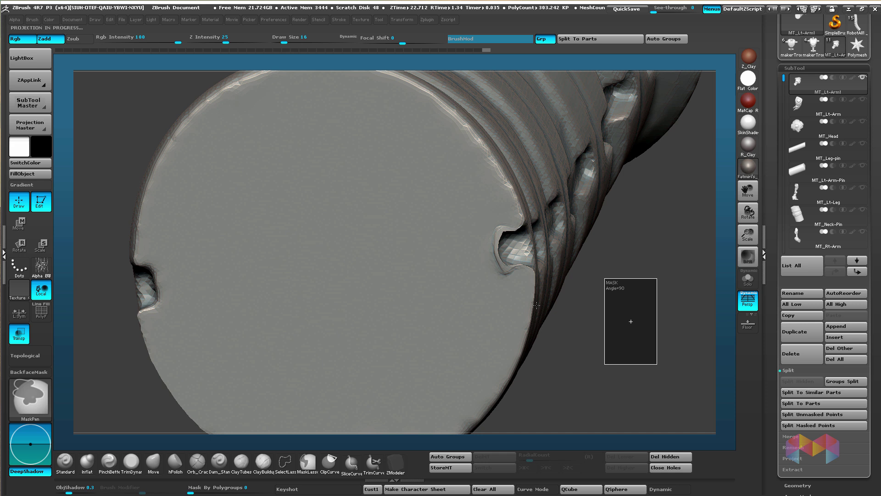
{"action": "key", "text": "ctrl+shift+z"}
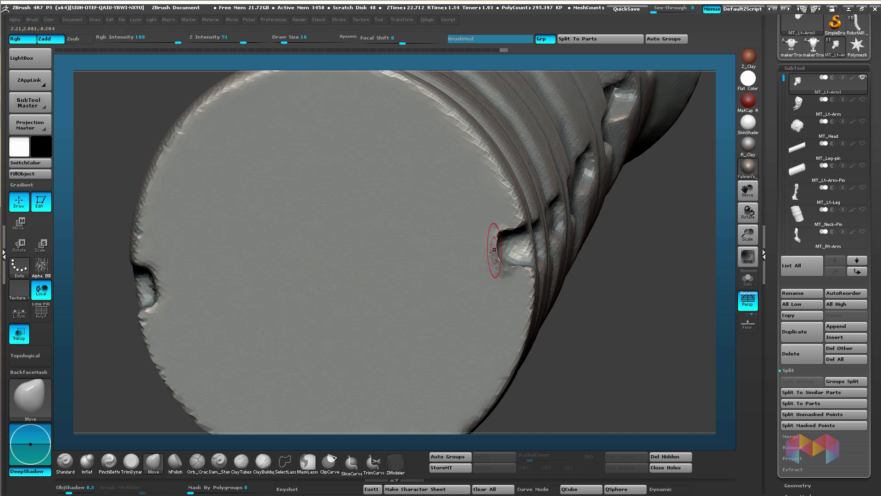
{"action": "left_click", "coordinate": [175, 461]}
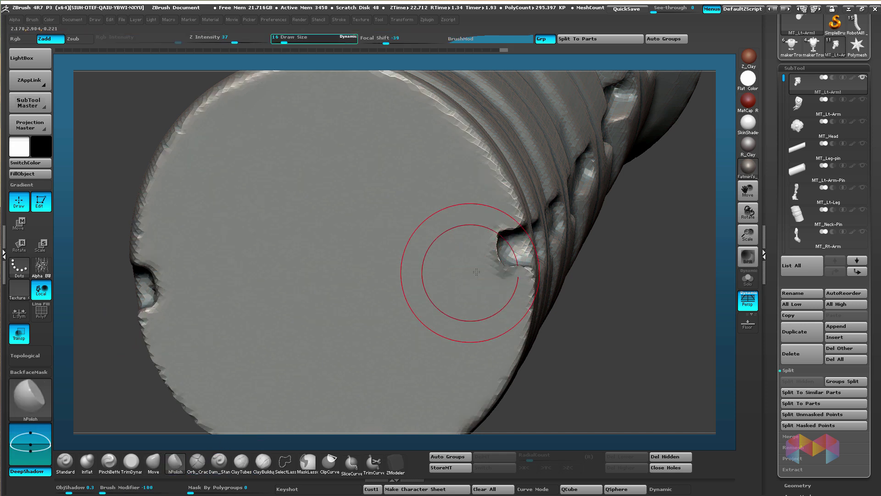
{"action": "mouse_move", "coordinate": [502, 285]}
{"action": "left_mouse_down"}
{"action": "mouse_move", "coordinate": [488, 257]}
{"action": "mouse_move", "coordinate": [493, 241]}
{"action": "mouse_move", "coordinate": [475, 253]}
{"action": "left_mouse_up"}
{"action": "key", "text": "bracketright"}
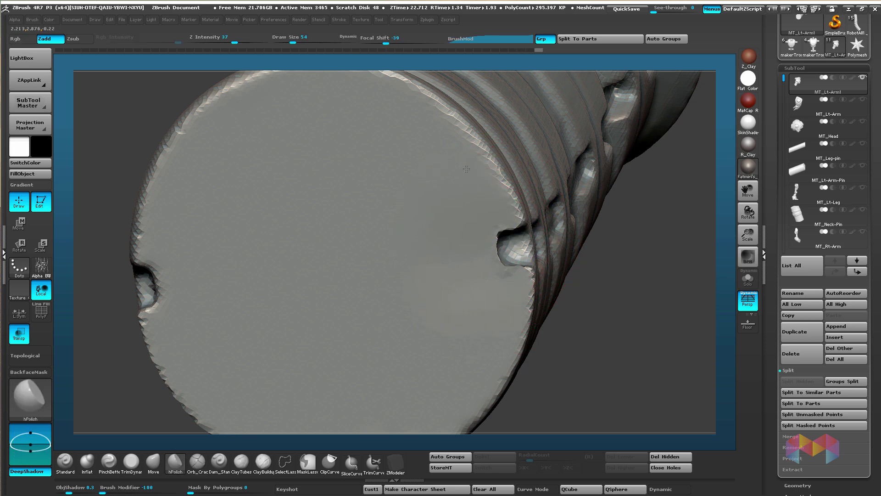
{"action": "right_click_drag", "start_coordinate": [475, 254], "coordinate": [475, 202], "text": "ctrl"}
{"action": "mouse_move", "coordinate": [476, 202]}
{"action": "right_mouse_down"}
{"action": "mouse_move", "coordinate": [468, 195]}
{"action": "mouse_move", "coordinate": [437, 221]}
{"action": "mouse_move", "coordinate": [508, 216]}
{"action": "mouse_move", "coordinate": [467, 211]}
{"action": "right_mouse_up"}
{"action": "key", "text": "bracketright"}
{"action": "key", "text": "bracketright"}
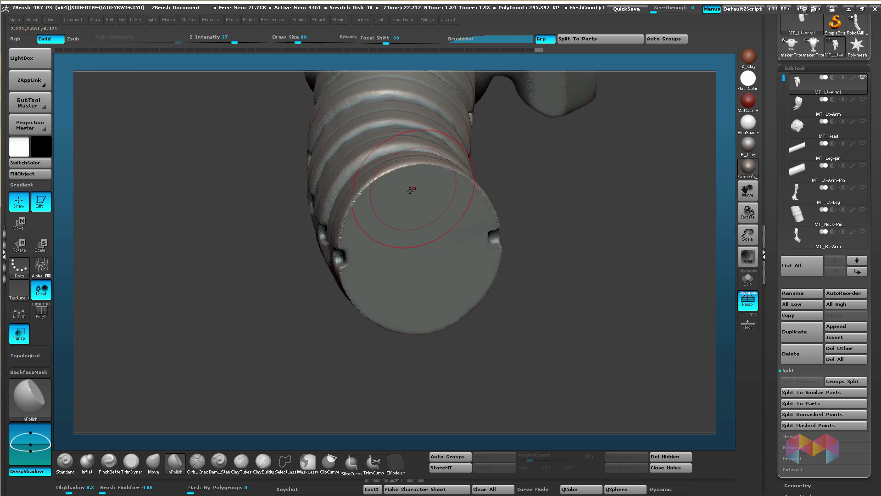
Step: Show the forearm beside the upper arm, examine how both ends meet at the joint from several sides, and hide it again
{"action": "left_click", "coordinate": [861, 102]}
{"action": "right_click_drag", "start_coordinate": [465, 193], "coordinate": [461, 269]}
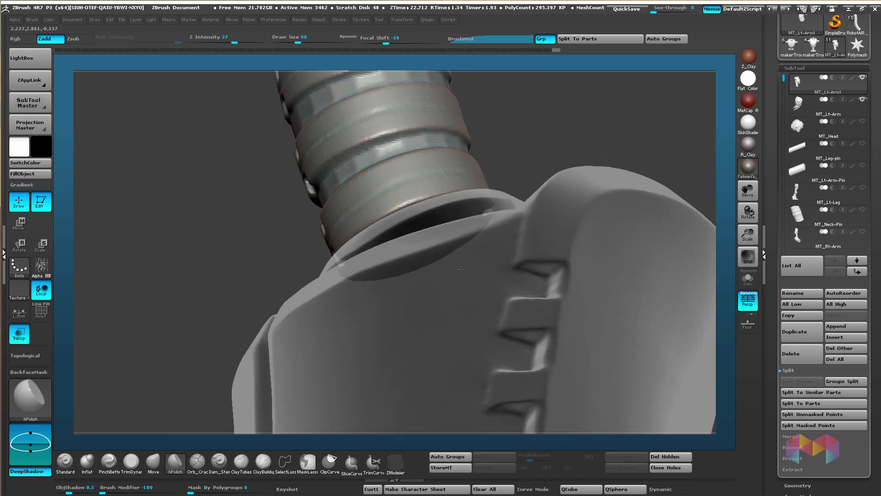
{"action": "left_click_drag", "start_coordinate": [461, 269], "coordinate": [492, 205]}
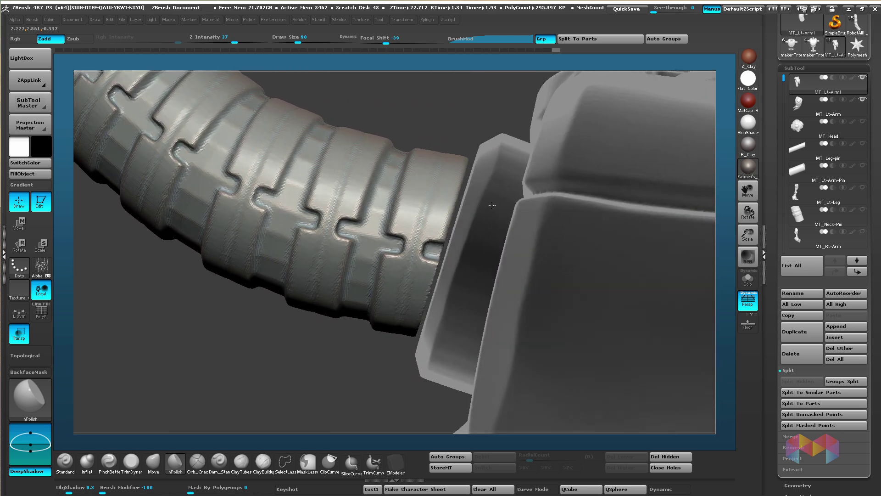
{"action": "left_click_drag", "start_coordinate": [522, 263], "coordinate": [471, 220]}
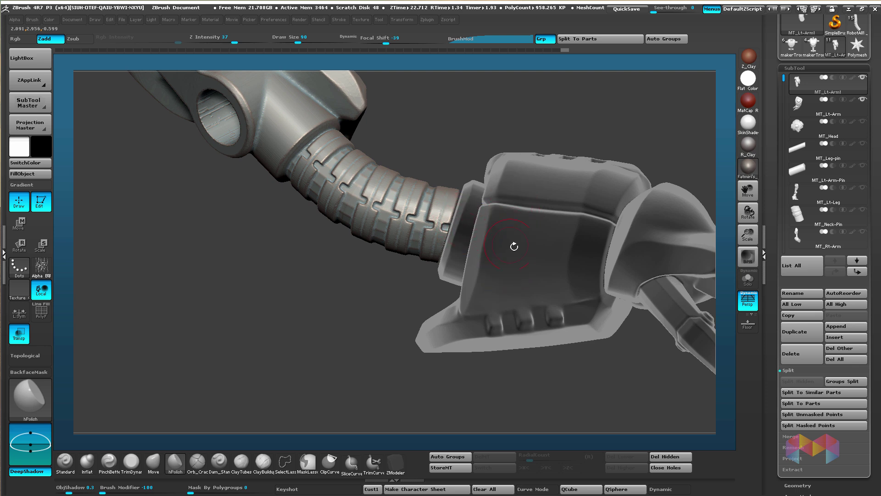
{"action": "mouse_move", "coordinate": [500, 222]}
{"action": "left_mouse_down"}
{"action": "mouse_move", "coordinate": [489, 223]}
{"action": "mouse_move", "coordinate": [491, 274]}
{"action": "mouse_move", "coordinate": [488, 225]}
{"action": "mouse_move", "coordinate": [482, 263]}
{"action": "left_mouse_up"}
{"action": "key", "text": "s"}
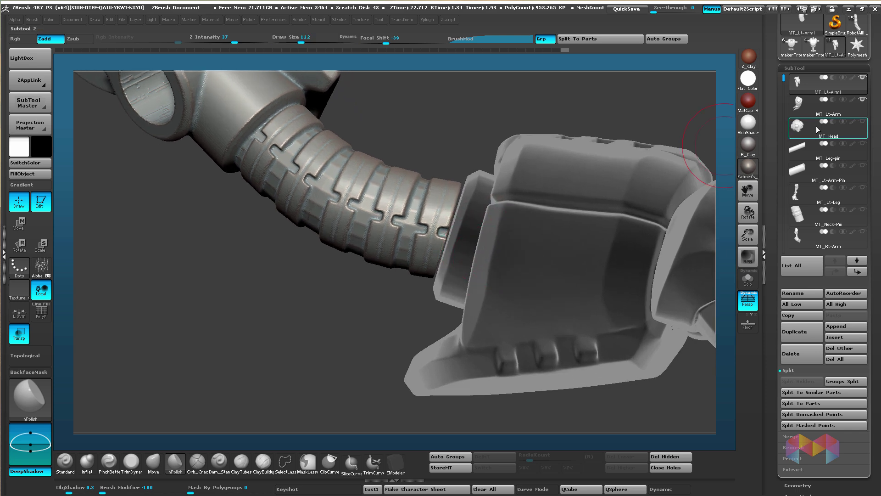
{"action": "left_click", "coordinate": [861, 100]}
Step: Insert a cylinder centred on the upper arm's cut face with the InsertCylinder brush, nearly as wide as the face
{"action": "mouse_move", "coordinate": [605, 272]}
{"action": "left_mouse_down"}
{"action": "mouse_move", "coordinate": [547, 240]}
{"action": "mouse_move", "coordinate": [468, 310]}
{"action": "left_mouse_up"}
{"action": "key", "text": "b"}
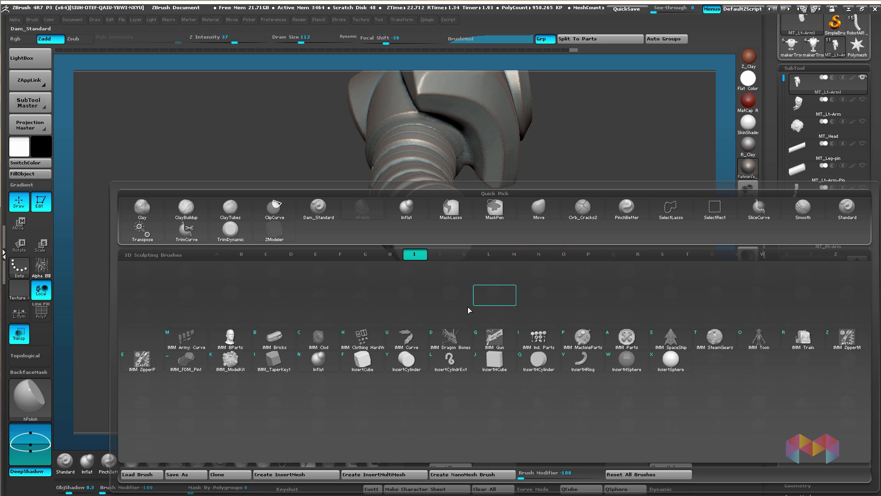
{"action": "left_click", "coordinate": [404, 366]}
{"action": "left_click_drag", "start_coordinate": [404, 365], "coordinate": [420, 317]}
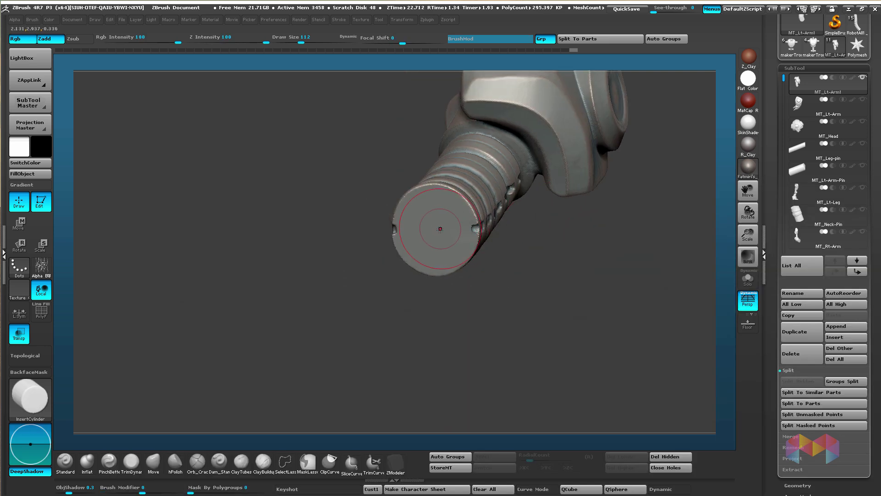
{"action": "left_click_drag", "start_coordinate": [436, 229], "coordinate": [438, 269]}
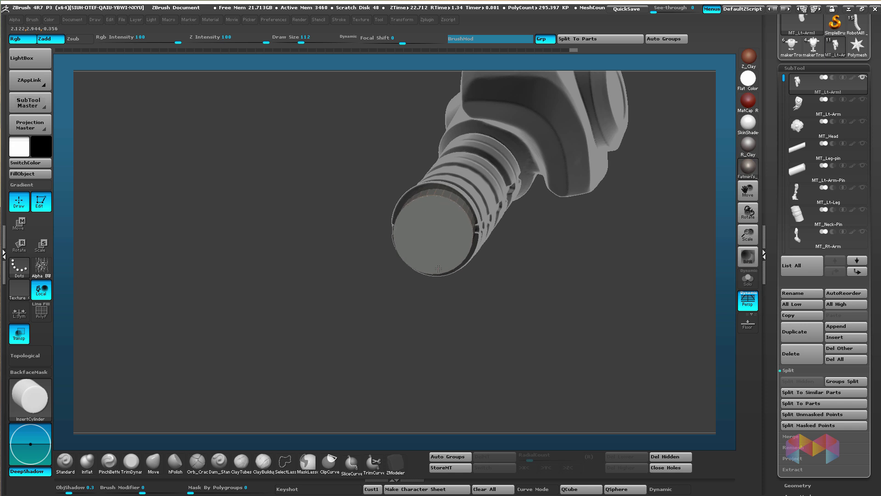
Step: Show the forearm around the cylinder and place a Transpose line along the cylinder's axis toward the hand
{"action": "left_click_drag", "start_coordinate": [494, 342], "coordinate": [733, 122]}
{"action": "left_click", "coordinate": [863, 99]}
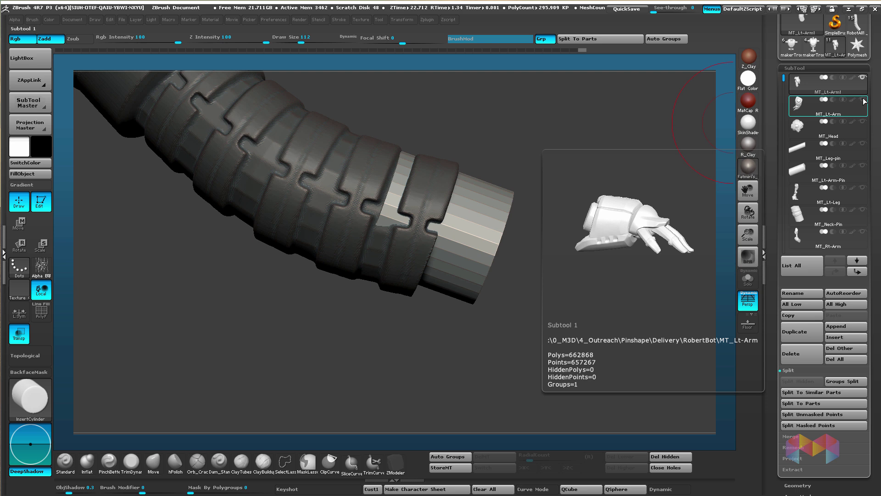
{"action": "key", "text": "w"}
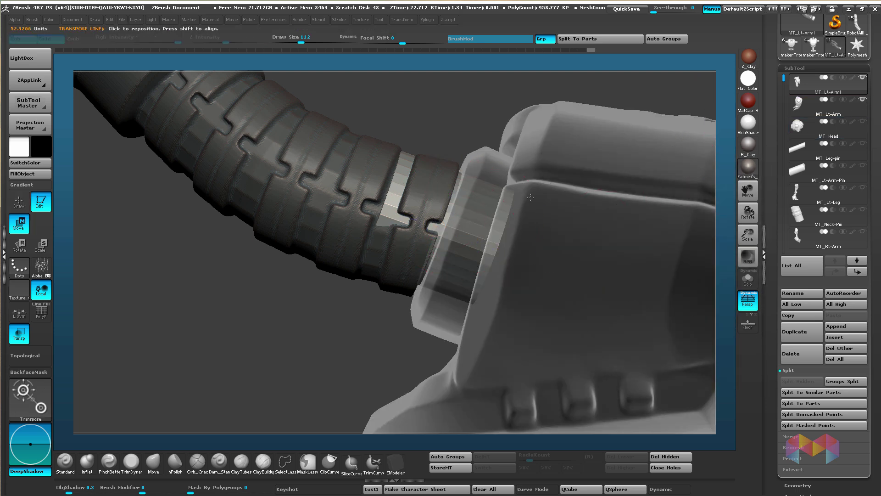
{"action": "left_click_drag", "start_coordinate": [530, 197], "coordinate": [433, 231], "text": "alt"}
{"action": "right_click_drag", "start_coordinate": [617, 301], "coordinate": [444, 192], "text": "ctrl"}
{"action": "right_click_drag", "start_coordinate": [504, 154], "coordinate": [572, 315], "text": "ctrl"}
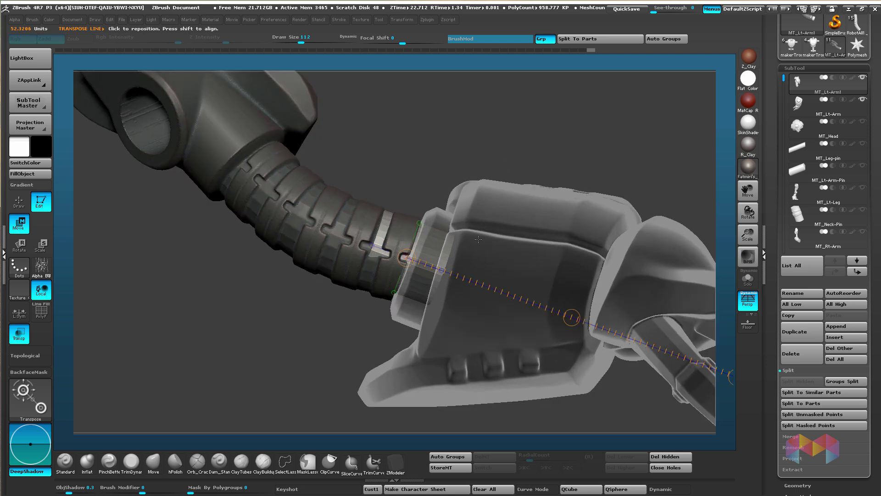
Step: Rotate the inserted cylinder with the Transpose line so its axis lines up with the forearm
{"action": "key", "text": "r"}
{"action": "right_click_drag", "start_coordinate": [549, 240], "coordinate": [499, 233], "text": "alt"}
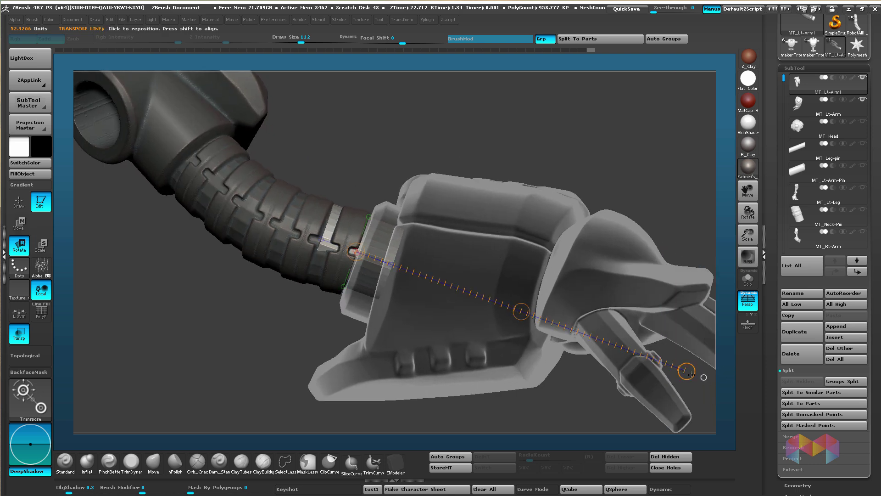
{"action": "left_click_drag", "start_coordinate": [686, 371], "coordinate": [653, 291]}
{"action": "left_click_drag", "start_coordinate": [686, 380], "coordinate": [684, 389]}
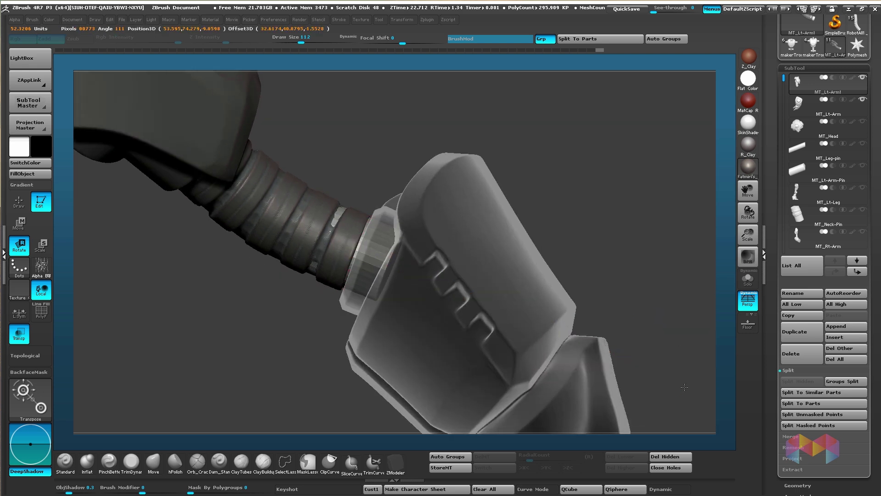
{"action": "left_click_drag", "start_coordinate": [617, 291], "coordinate": [591, 123]}
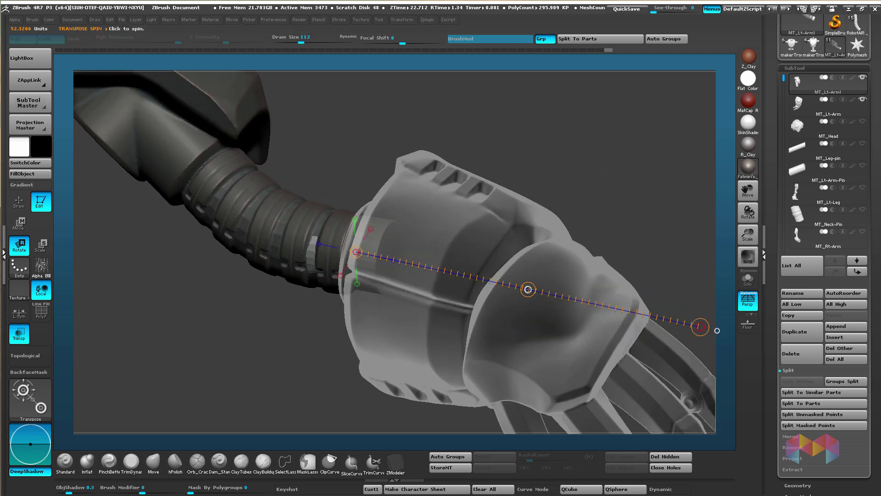
{"action": "left_click_drag", "start_coordinate": [528, 289], "coordinate": [542, 290]}
Step: Move the cylinder along its axis further into the forearm with the Transpose line
{"action": "key", "text": "w"}
{"action": "left_click_drag", "start_coordinate": [553, 162], "coordinate": [582, 165]}
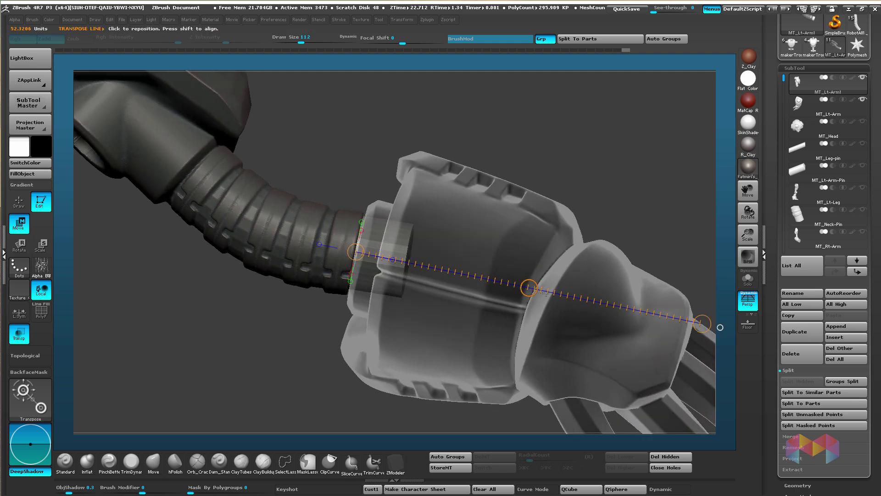
{"action": "key", "text": "e"}
{"action": "key", "text": "r"}
{"action": "key", "text": "w"}
{"action": "mouse_move", "coordinate": [529, 287]}
{"action": "left_mouse_down"}
{"action": "mouse_move", "coordinate": [566, 292]}
{"action": "mouse_move", "coordinate": [545, 291]}
{"action": "left_mouse_up"}
{"action": "left_click_drag", "start_coordinate": [533, 170], "coordinate": [544, 192]}
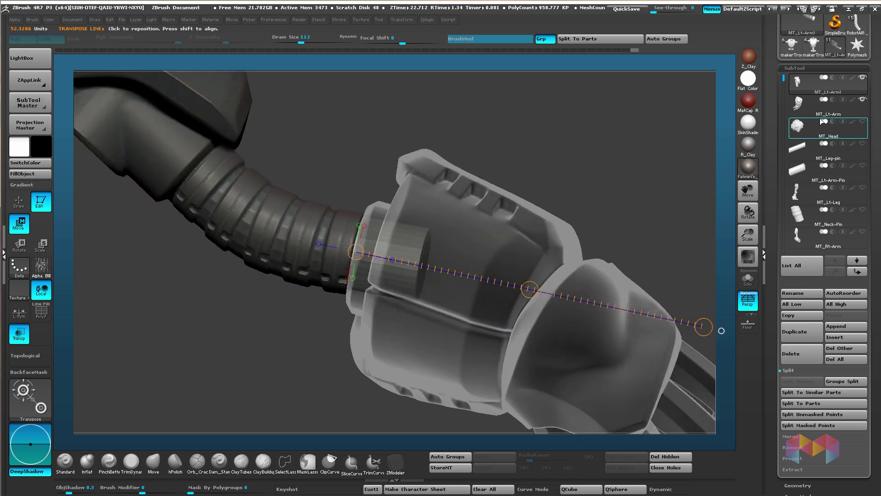
Step: Hide the forearm, undo the last change, and slightly adjust the cylinder's size with the Transpose line
{"action": "left_click", "coordinate": [862, 100]}
{"action": "left_click_drag", "start_coordinate": [529, 152], "coordinate": [452, 221], "text": "alt"}
{"action": "left_click_drag", "start_coordinate": [452, 220], "coordinate": [502, 171], "text": "alt"}
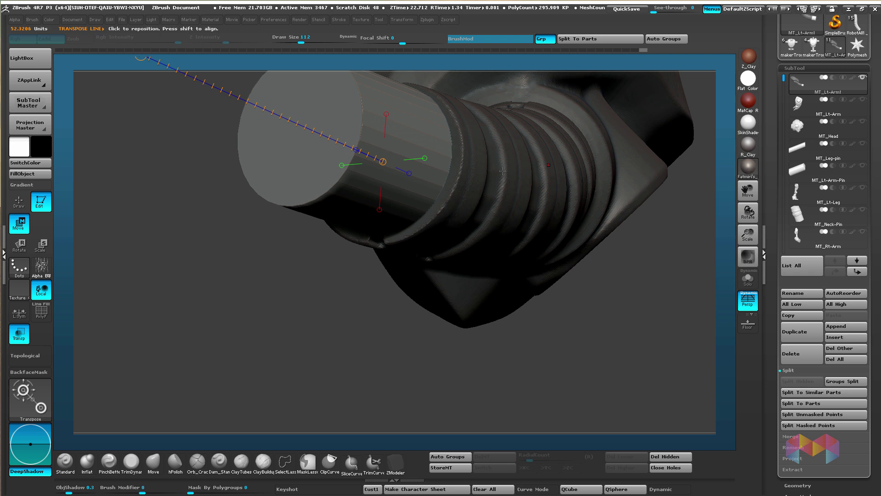
{"action": "right_click_drag", "start_coordinate": [387, 175], "coordinate": [387, 276]}
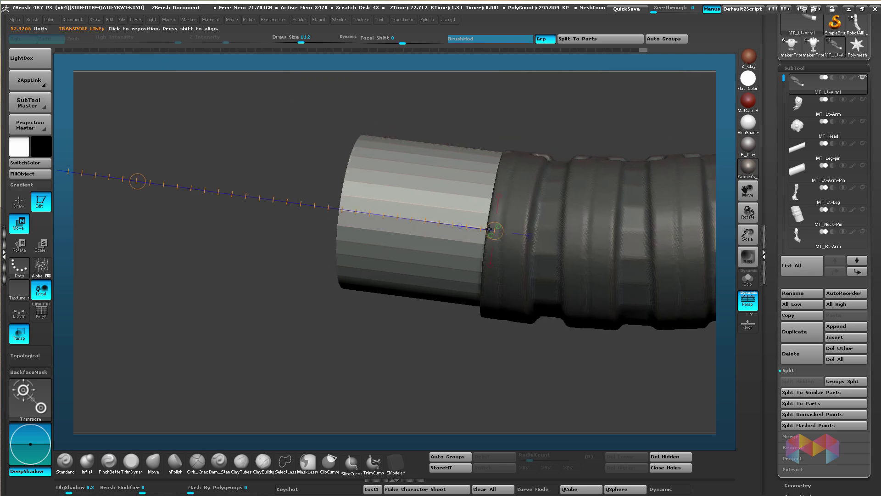
{"action": "key", "text": "ctrl+z"}
{"action": "left_click", "coordinate": [165, 198], "text": "ctrl+shift"}
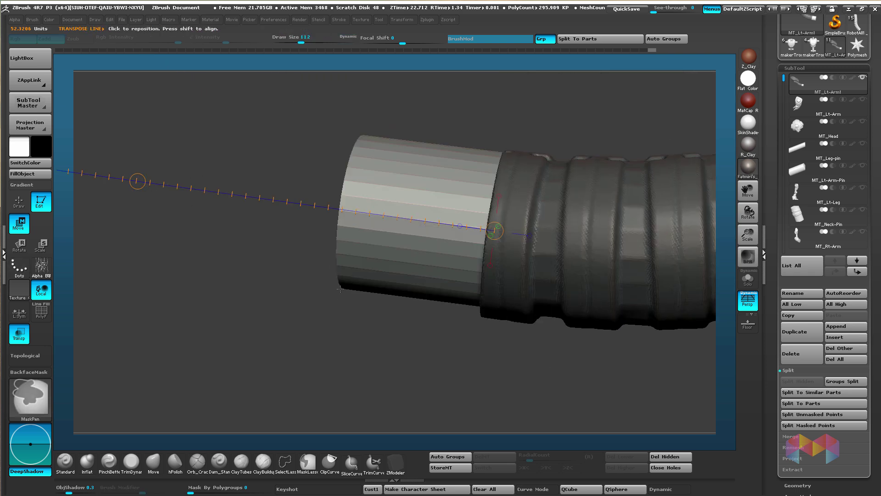
{"action": "left_click_drag", "start_coordinate": [136, 184], "coordinate": [136, 185]}
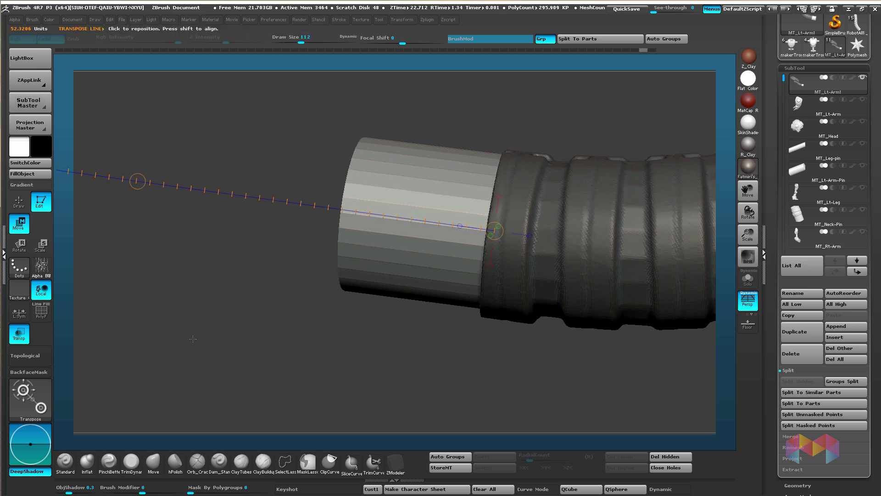
{"action": "right_click_drag", "start_coordinate": [192, 338], "coordinate": [274, 229]}
Step: Place a Transpose line at the centre of the cylinder's end cap and fine-tune the cylinder's size and position
{"action": "left_click", "coordinate": [323, 213]}
{"action": "left_click_drag", "start_coordinate": [441, 103], "coordinate": [397, 98]}
{"action": "left_click_drag", "start_coordinate": [257, 120], "coordinate": [369, 111]}
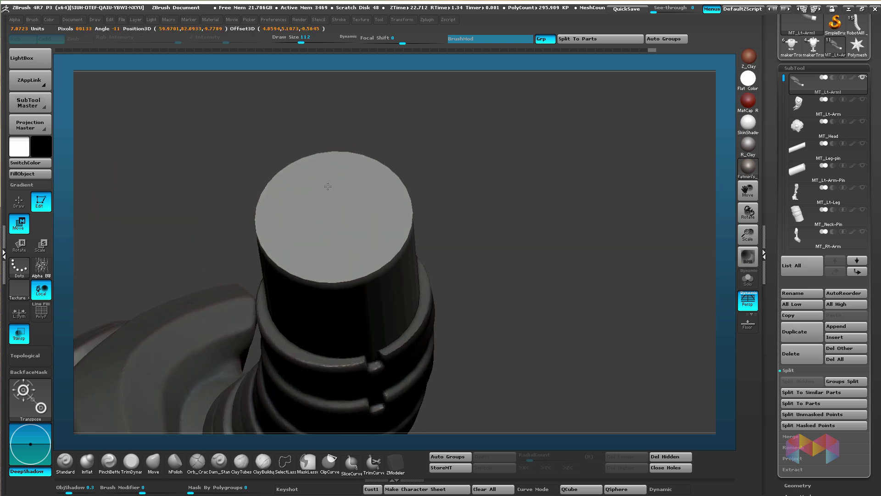
{"action": "left_click_drag", "start_coordinate": [319, 140], "coordinate": [432, 105]}
{"action": "key", "text": "e"}
{"action": "key", "text": "w"}
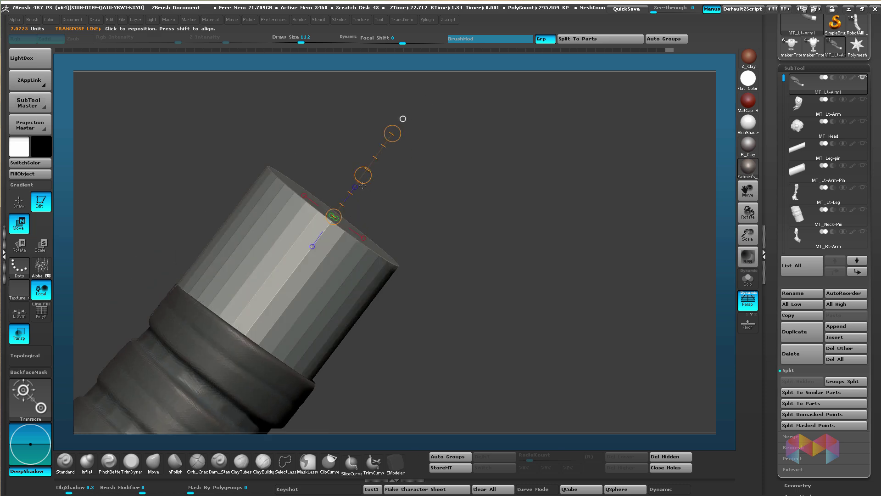
{"action": "left_click_drag", "start_coordinate": [362, 175], "coordinate": [364, 176]}
Step: Invert the mask so the cylinder is protected and the ribbed upper arm can be edited
{"action": "left_click_drag", "start_coordinate": [430, 182], "coordinate": [391, 335]}
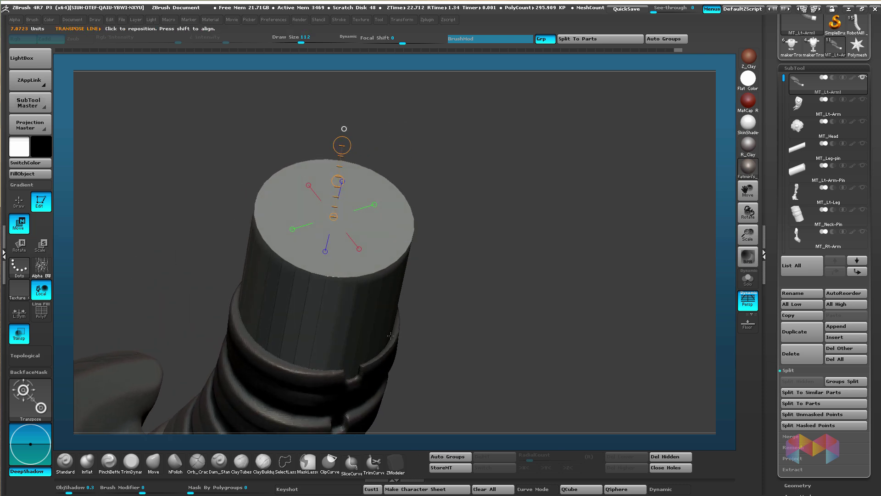
{"action": "left_click_drag", "start_coordinate": [322, 387], "coordinate": [494, 196]}
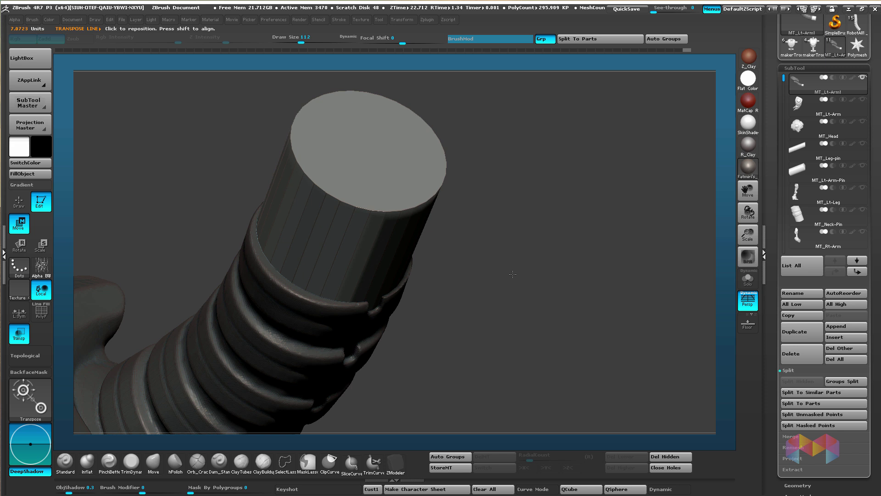
{"action": "left_click_drag", "start_coordinate": [512, 274], "coordinate": [505, 229], "text": "alt"}
{"action": "left_click_drag", "start_coordinate": [473, 358], "coordinate": [504, 190], "text": "alt"}
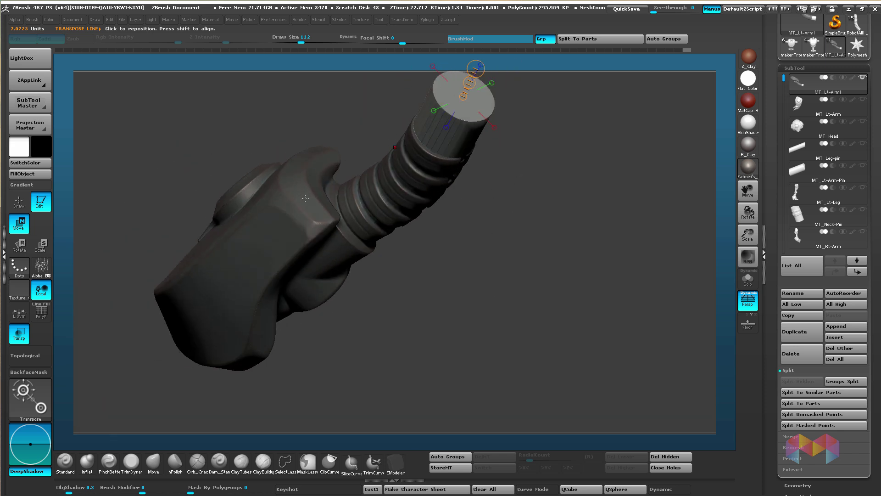
{"action": "left_click_drag", "start_coordinate": [509, 348], "coordinate": [503, 405], "text": "alt"}
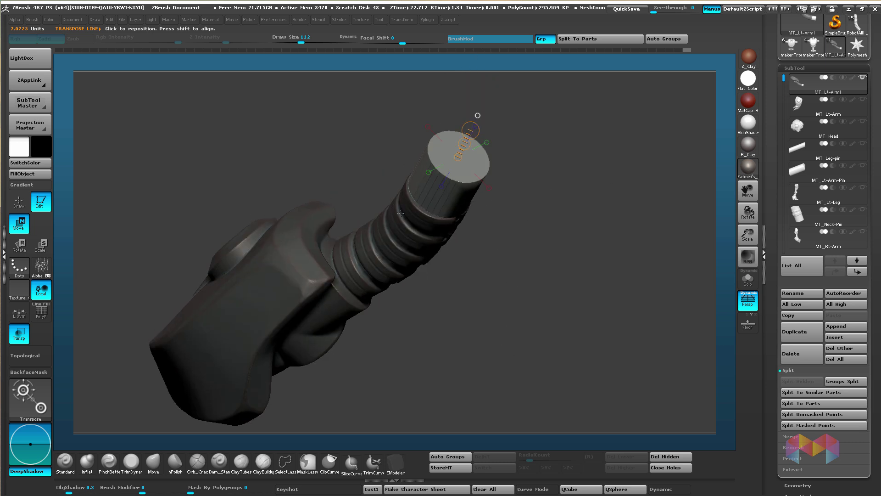
{"action": "left_click_drag", "start_coordinate": [484, 245], "coordinate": [474, 320], "text": "alt"}
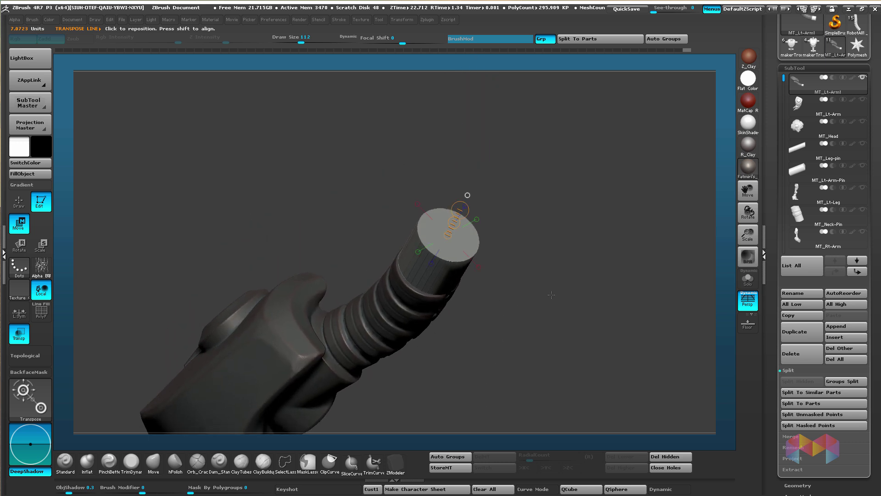
{"action": "left_click", "coordinate": [517, 312], "text": "ctrl"}
{"action": "left_click_drag", "start_coordinate": [535, 316], "coordinate": [551, 339], "text": "alt"}
{"action": "key", "text": "q"}
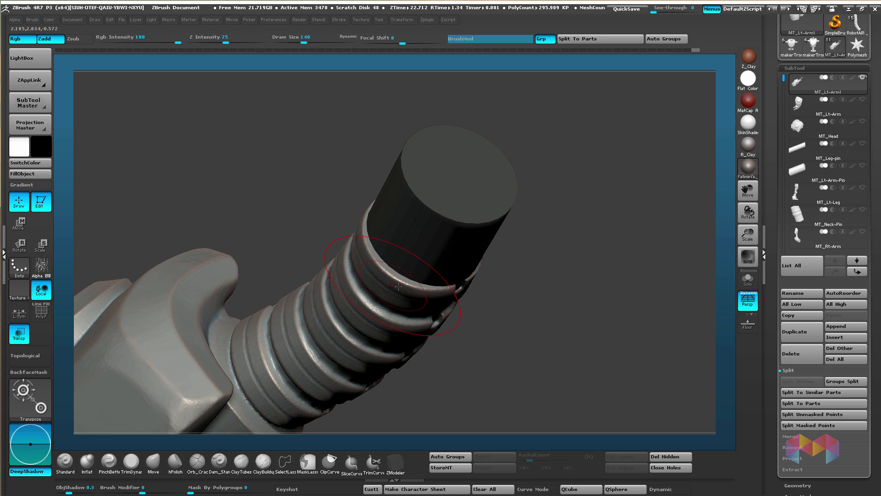
Step: Shape the upper arm's cut rim evenly around the masked cylinder with the Move brush at draw size 150
{"action": "key", "text": "b"}
{"action": "key", "text": "m"}
{"action": "key", "text": "v"}
{"action": "mouse_move", "coordinate": [330, 257]}
{"action": "left_mouse_down"}
{"action": "mouse_move", "coordinate": [280, 262]}
{"action": "mouse_move", "coordinate": [293, 299]}
{"action": "left_mouse_up"}
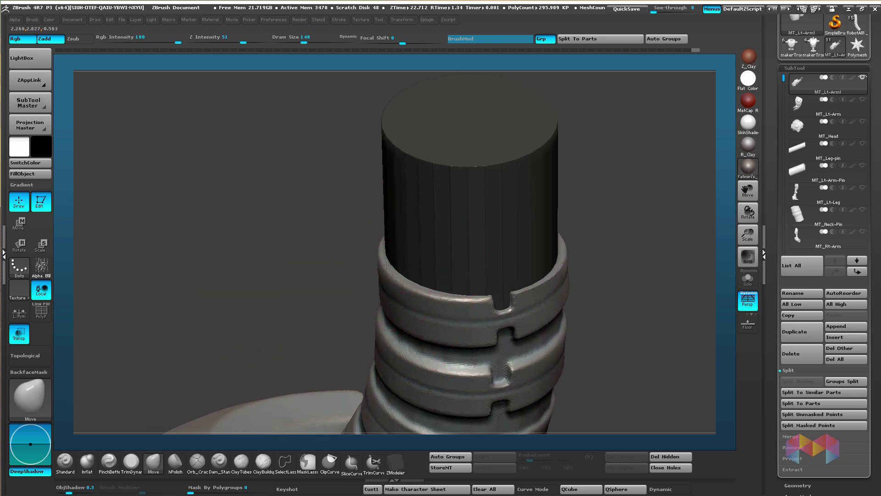
{"action": "mouse_move", "coordinate": [607, 208]}
{"action": "left_mouse_down"}
{"action": "mouse_move", "coordinate": [578, 240]}
{"action": "mouse_move", "coordinate": [592, 284]}
{"action": "left_mouse_up"}
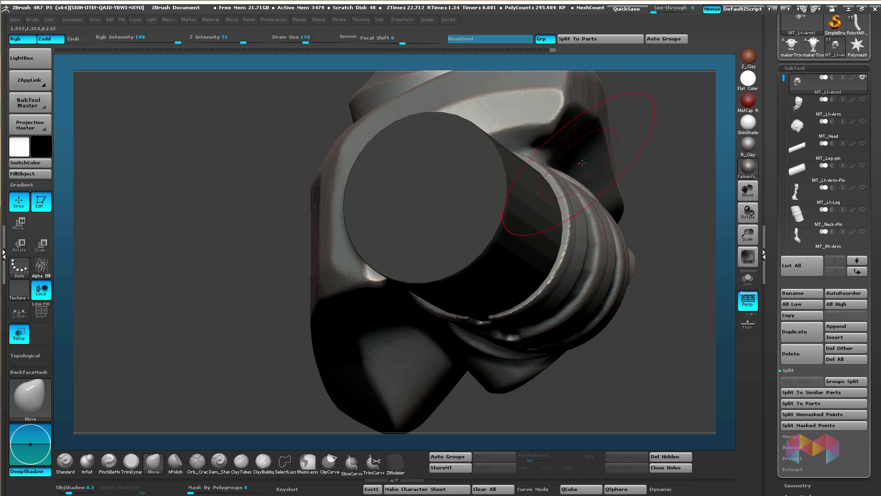
{"action": "left_click_drag", "start_coordinate": [651, 165], "coordinate": [564, 229]}
{"action": "left_click_drag", "start_coordinate": [647, 390], "coordinate": [596, 123], "text": "alt"}
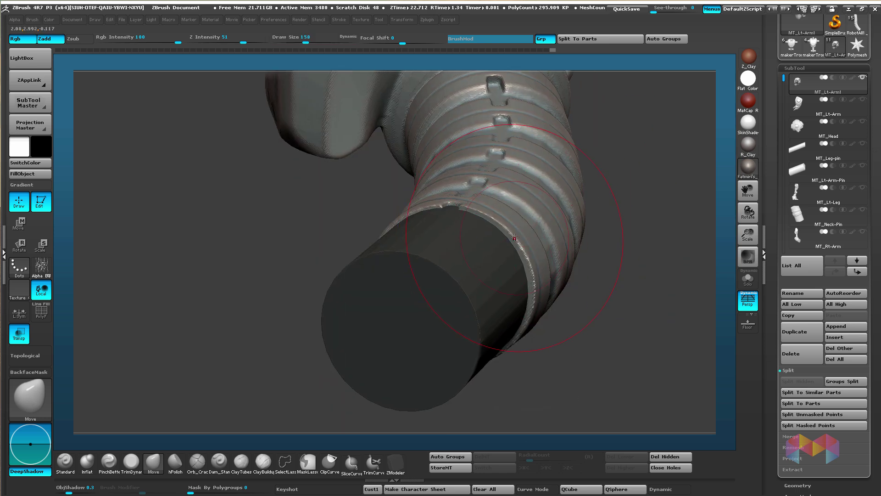
{"action": "left_click_drag", "start_coordinate": [587, 353], "coordinate": [555, 244]}
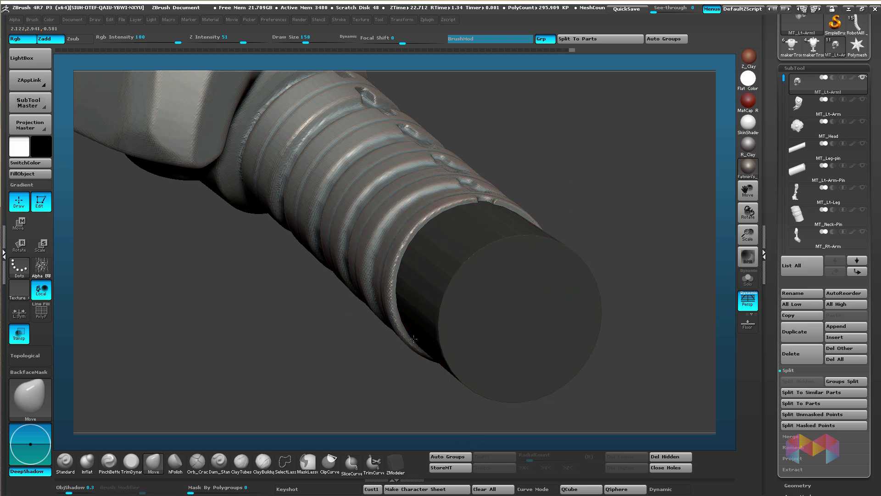
{"action": "mouse_move", "coordinate": [572, 173]}
{"action": "left_mouse_down"}
{"action": "mouse_move", "coordinate": [482, 196]}
{"action": "mouse_move", "coordinate": [540, 204]}
{"action": "mouse_move", "coordinate": [515, 221]}
{"action": "left_mouse_up"}
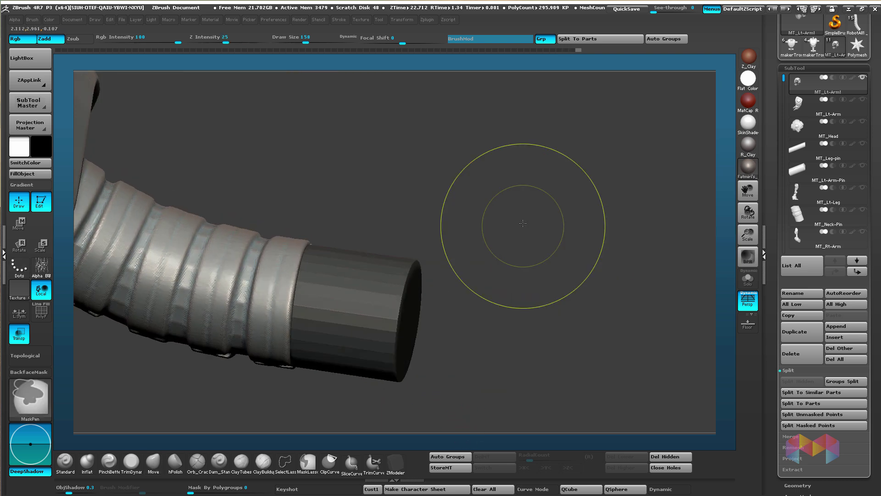
Step: Invert the mask back, place a Transpose line on the cylinder's end cap, and move the cylinder's end further outward along its axis
{"action": "left_click_drag", "start_coordinate": [534, 292], "coordinate": [541, 271]}
{"action": "key", "text": "w"}
{"action": "left_click_drag", "start_coordinate": [499, 226], "coordinate": [473, 293]}
{"action": "left_click", "coordinate": [431, 304]}
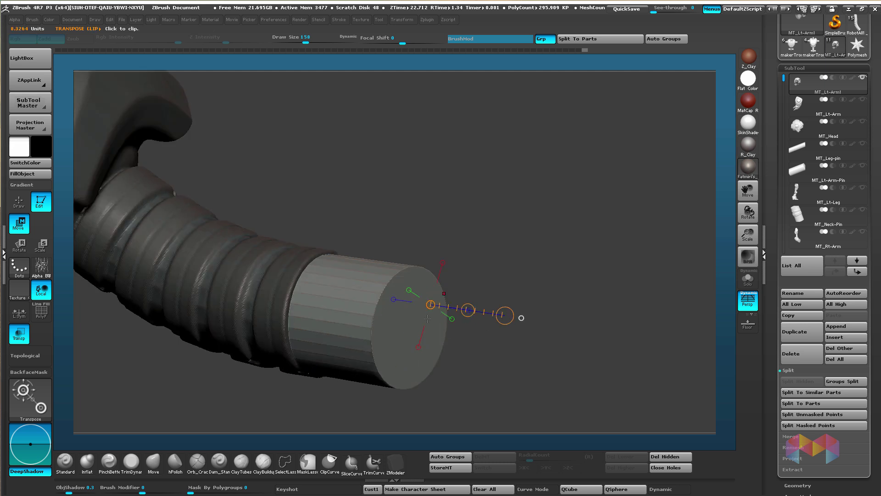
{"action": "left_click_drag", "start_coordinate": [497, 257], "coordinate": [510, 224], "text": "alt"}
{"action": "key", "text": "e"}
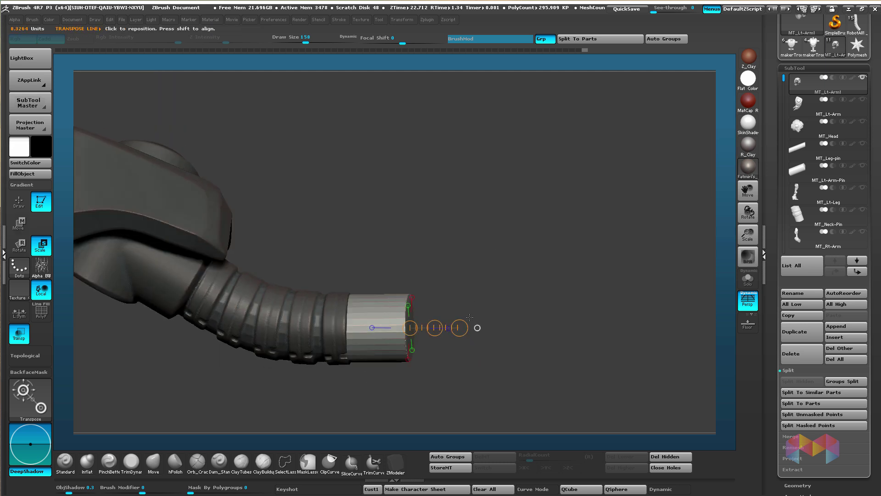
{"action": "key", "text": "w"}
{"action": "mouse_move", "coordinate": [462, 327]}
{"action": "left_mouse_down"}
{"action": "mouse_move", "coordinate": [470, 327]}
{"action": "mouse_move", "coordinate": [449, 330]}
{"action": "left_mouse_up"}
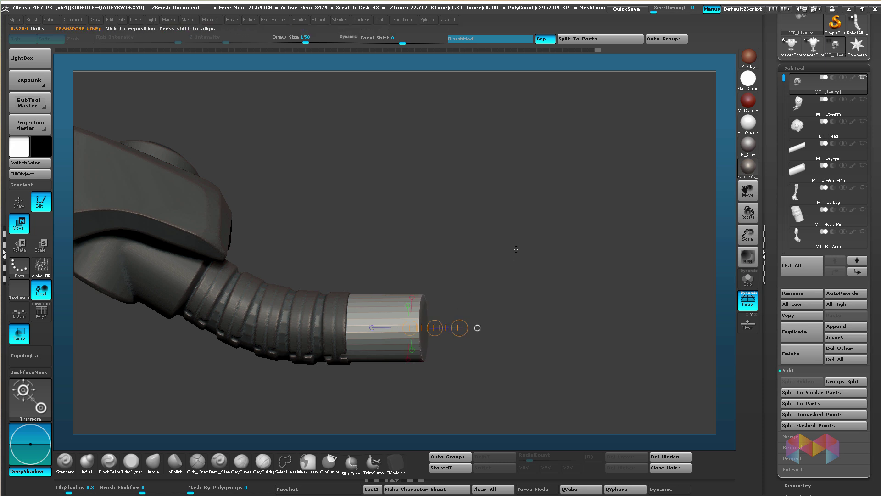
Step: Show the forearm, examine how far the cylinder reaches inside it from several sides, and hide it again
{"action": "left_click", "coordinate": [861, 99]}
{"action": "mouse_move", "coordinate": [438, 201]}
{"action": "left_mouse_down", "text": "alt"}
{"action": "mouse_move", "coordinate": [433, 195]}
{"action": "mouse_move", "coordinate": [499, 199]}
{"action": "mouse_move", "coordinate": [517, 262]}
{"action": "mouse_move", "coordinate": [568, 255]}
{"action": "mouse_move", "coordinate": [593, 274]}
{"action": "mouse_move", "coordinate": [547, 321]}
{"action": "mouse_move", "coordinate": [616, 309]}
{"action": "left_mouse_up", "text": "alt"}
{"action": "key", "text": "q"}
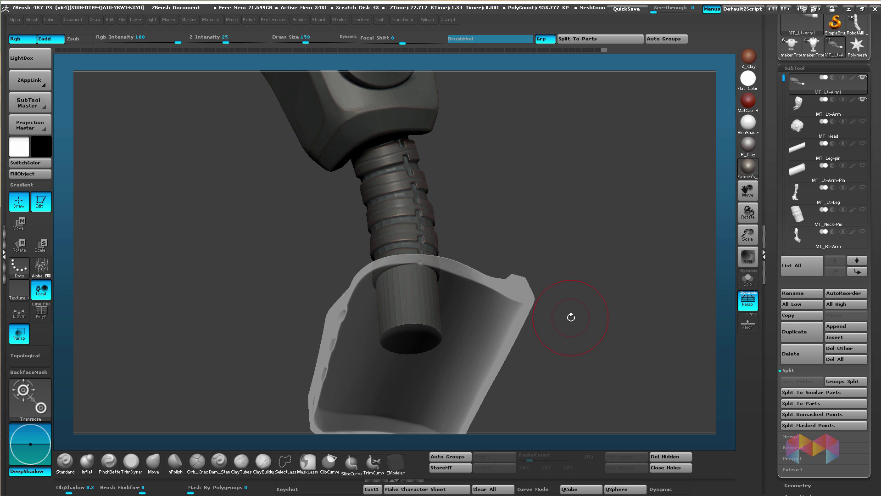
{"action": "left_click_drag", "start_coordinate": [575, 259], "coordinate": [654, 197]}
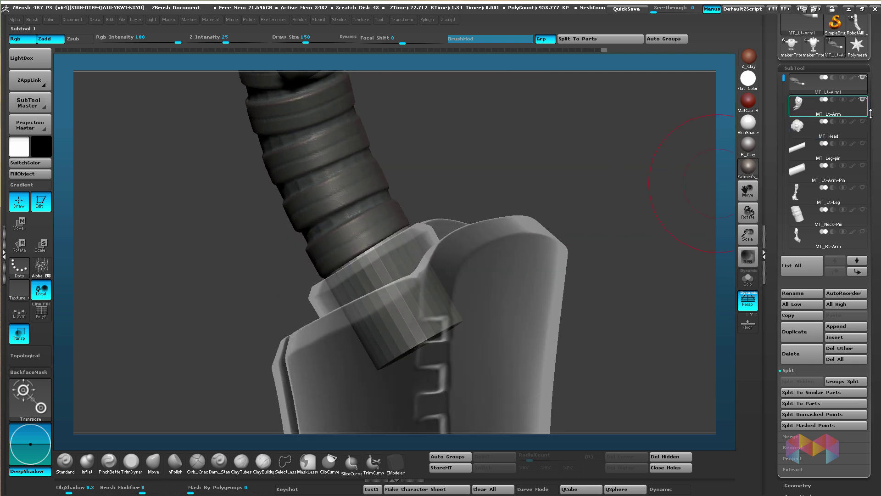
{"action": "left_click", "coordinate": [861, 99]}
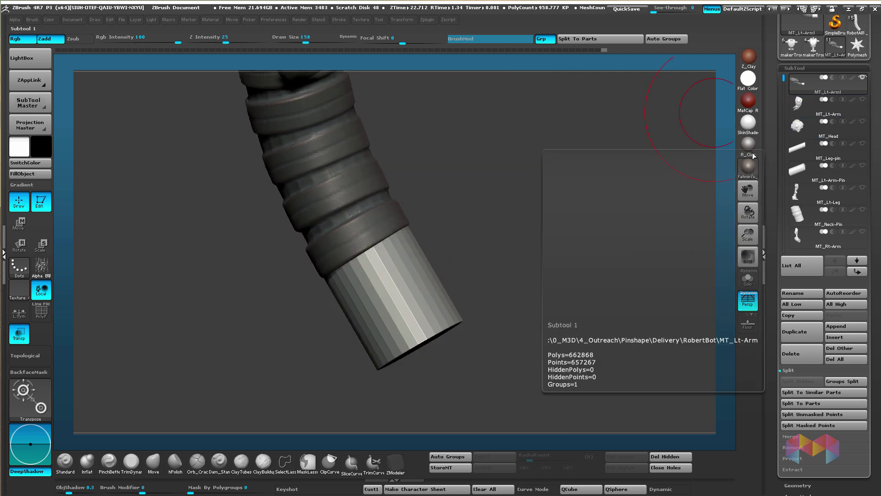
Step: Clear the mask and remesh the upper arm and cylinder with DynaMesh
{"action": "left_click_drag", "start_coordinate": [509, 211], "coordinate": [566, 223]}
{"action": "key", "text": "w"}
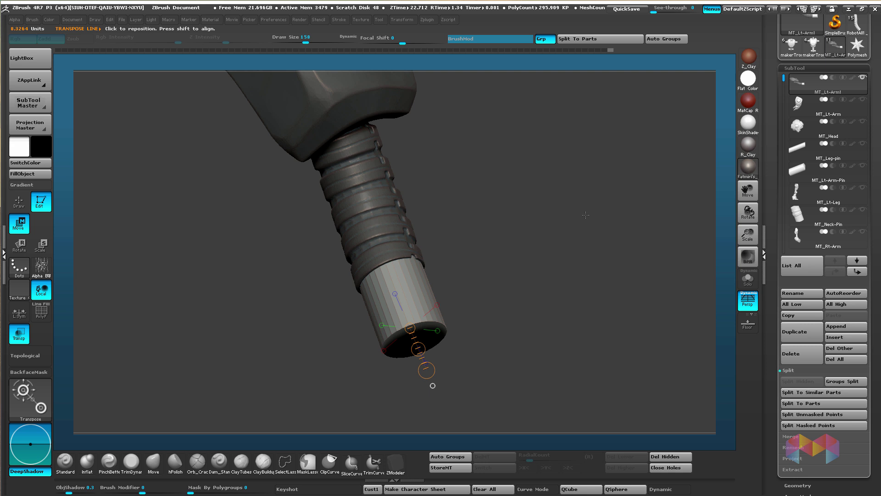
{"action": "left_click_drag", "start_coordinate": [582, 183], "coordinate": [601, 216]}
{"action": "left_click_drag", "start_coordinate": [597, 164], "coordinate": [529, 278], "text": "ctrl"}
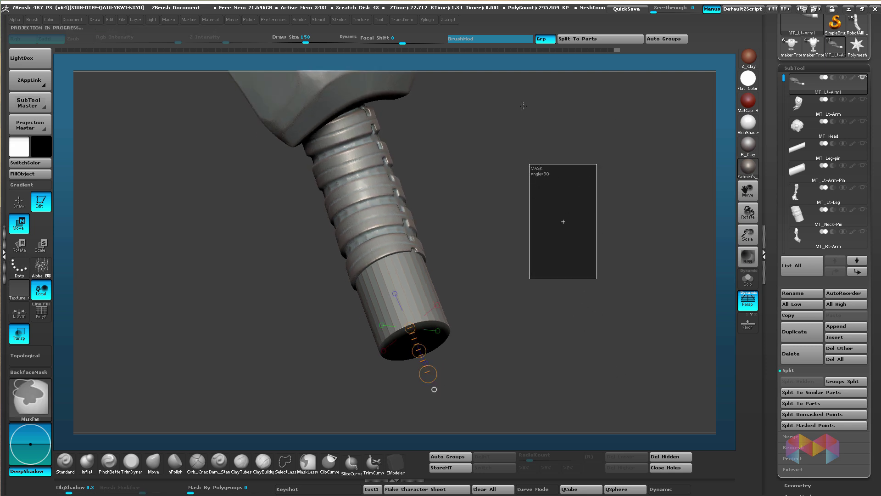
Step: Mask the arm and the peg's side so that only the peg's flat end cap stays editable
{"action": "key", "text": "q"}
{"action": "left_click_drag", "start_coordinate": [599, 129], "coordinate": [480, 279]}
{"action": "left_click_drag", "start_coordinate": [355, 305], "coordinate": [372, 300]}
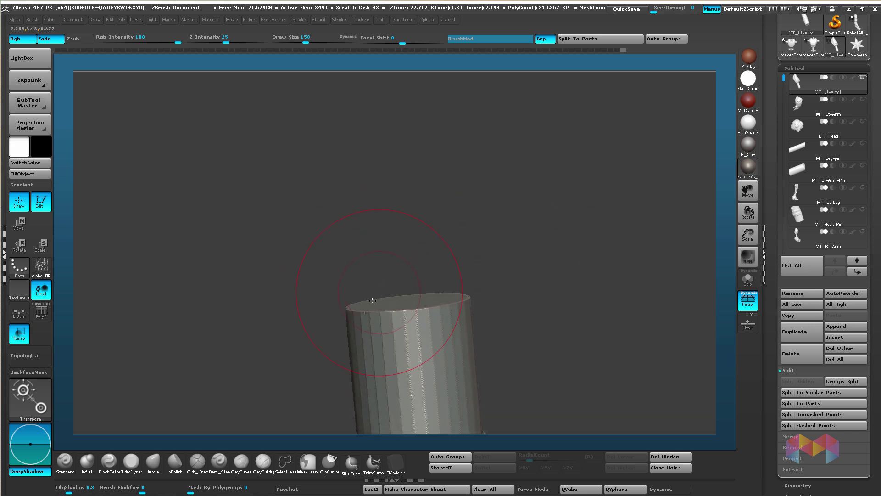
{"action": "mouse_move", "coordinate": [466, 239]}
{"action": "left_mouse_down"}
{"action": "mouse_move", "coordinate": [483, 252]}
{"action": "mouse_move", "coordinate": [457, 260]}
{"action": "mouse_move", "coordinate": [498, 245]}
{"action": "mouse_move", "coordinate": [491, 257]}
{"action": "mouse_move", "coordinate": [462, 261]}
{"action": "mouse_move", "coordinate": [475, 286]}
{"action": "left_mouse_up"}
{"action": "mouse_move", "coordinate": [501, 199]}
{"action": "left_mouse_down"}
{"action": "mouse_move", "coordinate": [506, 234]}
{"action": "mouse_move", "coordinate": [495, 248]}
{"action": "left_mouse_up"}
{"action": "mouse_move", "coordinate": [427, 287]}
{"action": "left_mouse_down"}
{"action": "mouse_move", "coordinate": [495, 212]}
{"action": "mouse_move", "coordinate": [477, 205]}
{"action": "mouse_move", "coordinate": [483, 196]}
{"action": "left_mouse_up"}
{"action": "mouse_move", "coordinate": [337, 246]}
{"action": "left_mouse_down", "text": "ctrl"}
{"action": "mouse_move", "coordinate": [468, 291]}
{"action": "mouse_move", "coordinate": [515, 297]}
{"action": "mouse_move", "coordinate": [510, 305]}
{"action": "mouse_move", "coordinate": [551, 335]}
{"action": "mouse_move", "coordinate": [610, 302]}
{"action": "mouse_move", "coordinate": [581, 327]}
{"action": "mouse_move", "coordinate": [506, 284]}
{"action": "left_mouse_up", "text": "ctrl"}
Step: Move and scale the peg's end cap with Transpose to form a bevel around its rim
{"action": "key", "text": "w"}
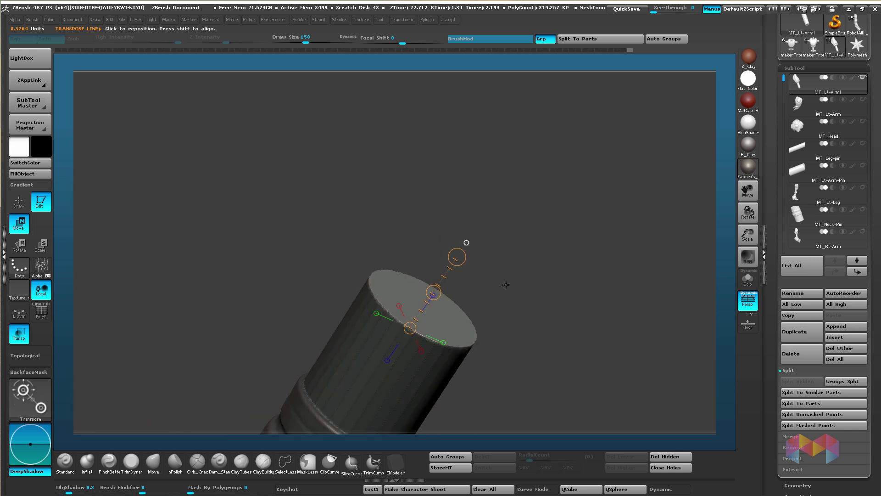
{"action": "mouse_move", "coordinate": [434, 291]}
{"action": "left_mouse_down"}
{"action": "mouse_move", "coordinate": [452, 271]}
{"action": "mouse_move", "coordinate": [440, 286]}
{"action": "left_mouse_up"}
{"action": "key", "text": "e"}
{"action": "key", "text": "w"}
{"action": "left_click_drag", "start_coordinate": [509, 278], "coordinate": [535, 283]}
Step: Clear the mask and remesh the bevelled peg with DynaMesh
{"action": "key", "text": "q"}
{"action": "key", "text": "ctrl"}
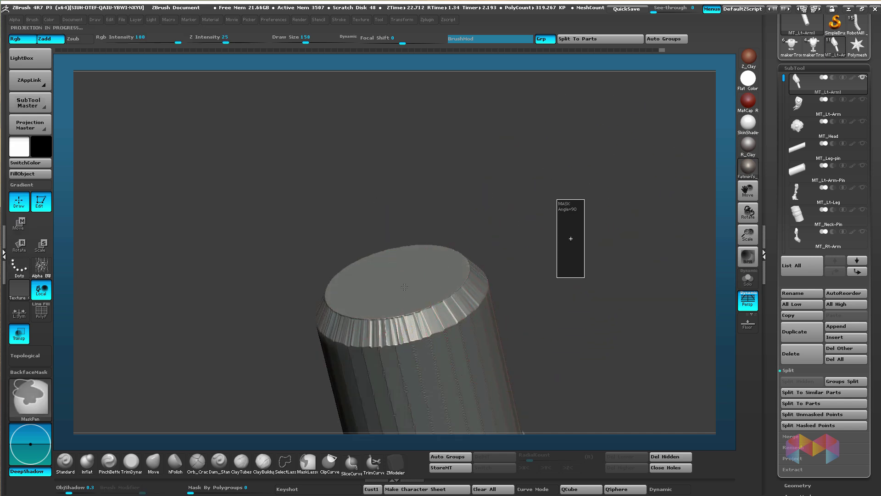
{"action": "key", "text": "w"}
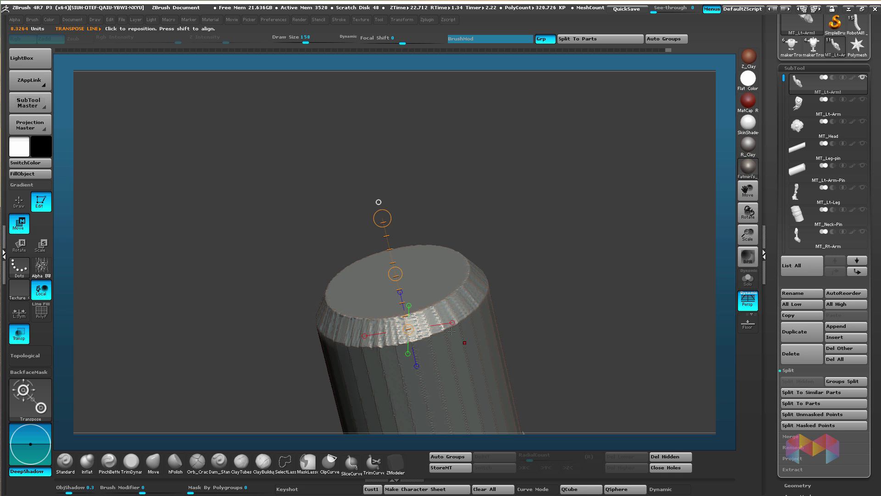
Step: Polish the bevelled rim around the connector peg's end with the hPolish brush at draw size 41
{"action": "key", "text": "q"}
{"action": "left_click", "coordinate": [174, 461]}
{"action": "key", "text": "s"}
{"action": "mouse_move", "coordinate": [406, 322]}
{"action": "left_mouse_down"}
{"action": "mouse_move", "coordinate": [388, 321]}
{"action": "mouse_move", "coordinate": [416, 327]}
{"action": "mouse_move", "coordinate": [411, 322]}
{"action": "left_mouse_up"}
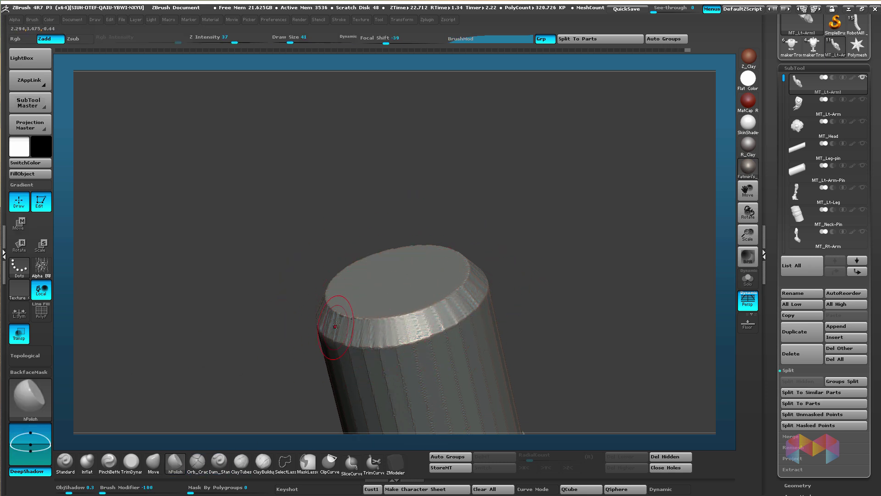
{"action": "mouse_move", "coordinate": [300, 323]}
{"action": "left_mouse_down"}
{"action": "mouse_move", "coordinate": [361, 320]}
{"action": "mouse_move", "coordinate": [259, 293]}
{"action": "left_mouse_up"}
{"action": "left_click_drag", "start_coordinate": [207, 286], "coordinate": [265, 282]}
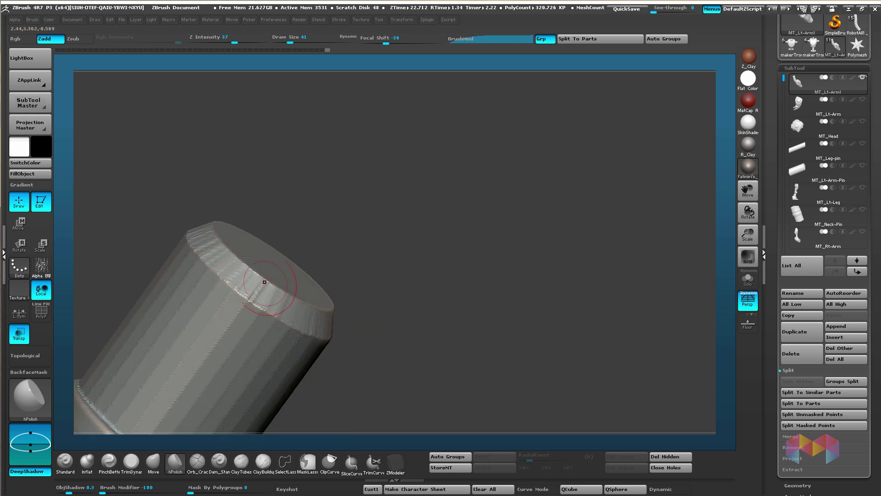
{"action": "key", "text": "ctrl+s"}
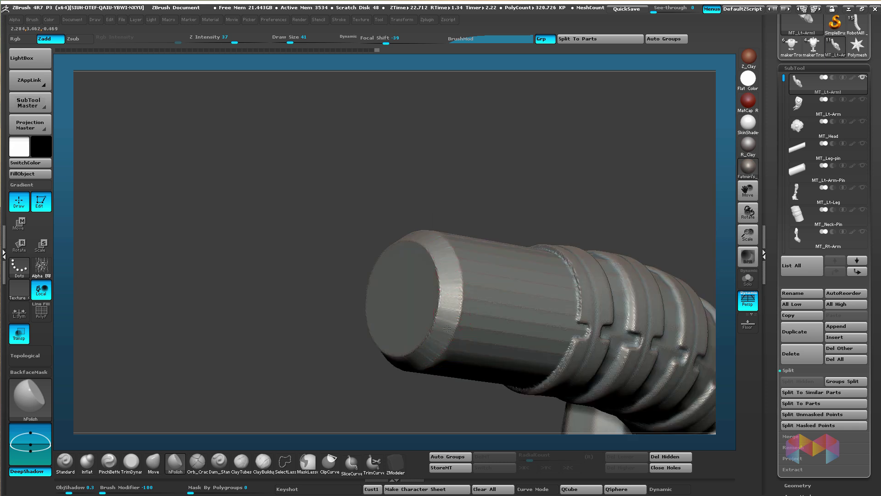
{"action": "left_click_drag", "start_coordinate": [474, 187], "coordinate": [458, 254]}
{"action": "right_click_drag", "start_coordinate": [385, 356], "coordinate": [370, 361]}
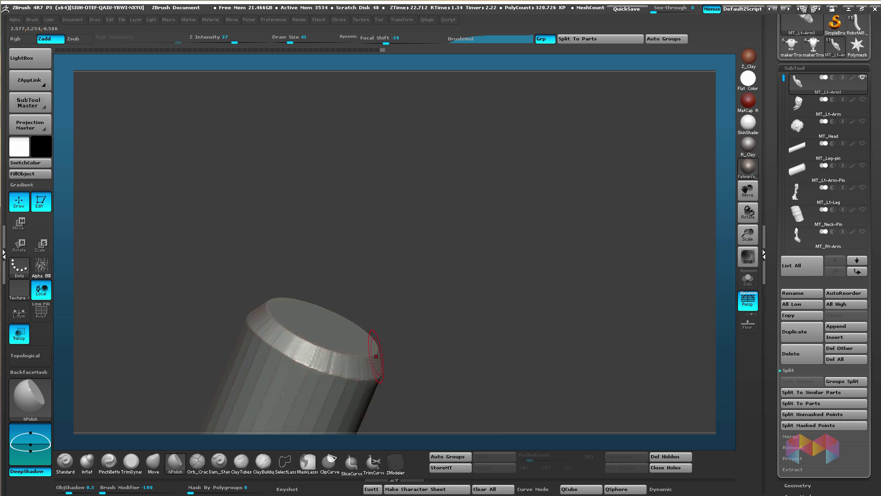
{"action": "left_click_drag", "start_coordinate": [260, 310], "coordinate": [257, 312]}
{"action": "left_click_drag", "start_coordinate": [412, 316], "coordinate": [398, 215], "text": "alt"}
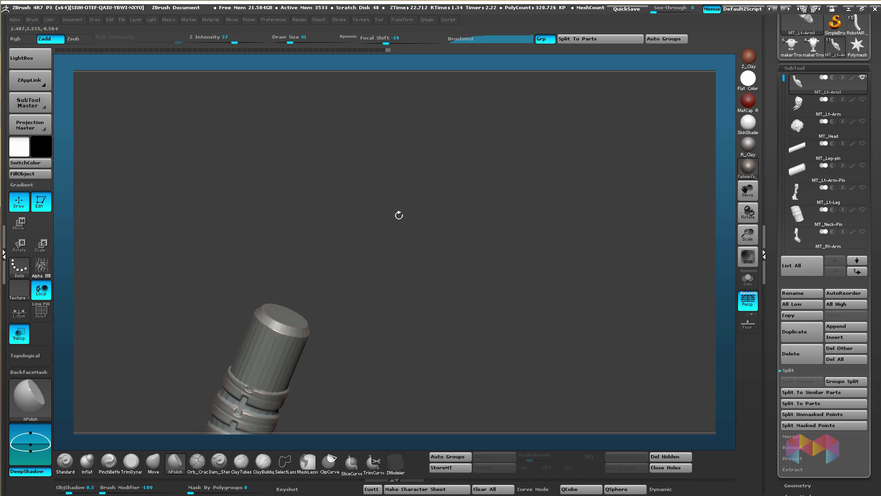
{"action": "left_click_drag", "start_coordinate": [395, 367], "coordinate": [434, 229], "text": "alt"}
{"action": "mouse_move", "coordinate": [435, 235]}
{"action": "left_mouse_down"}
{"action": "mouse_move", "coordinate": [414, 186]}
{"action": "mouse_move", "coordinate": [359, 144]}
{"action": "mouse_move", "coordinate": [390, 156]}
{"action": "left_mouse_up"}
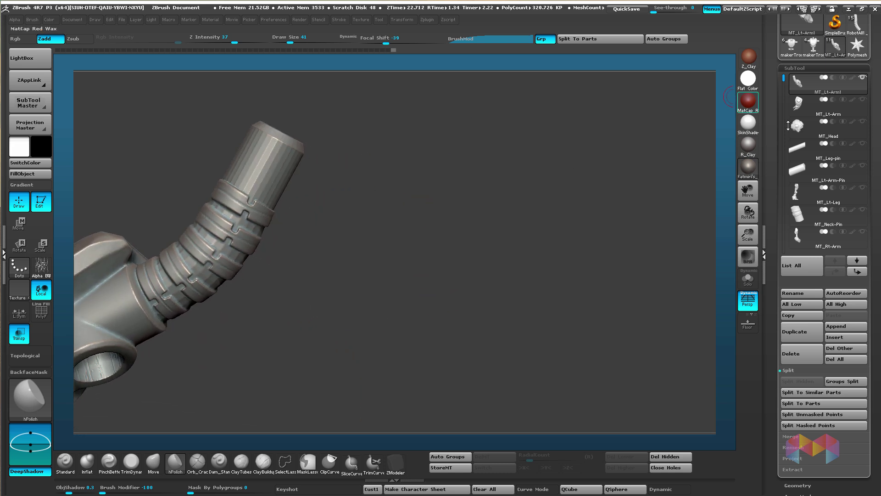
Step: Show the forearm subtool MT_Lt-Arm and check how the upper arm's peg sits inside its collar
{"action": "left_click", "coordinate": [862, 99]}
{"action": "left_click_drag", "start_coordinate": [484, 294], "coordinate": [498, 244], "text": "alt"}
{"action": "left_click_drag", "start_coordinate": [397, 220], "coordinate": [572, 207]}
{"action": "left_click_drag", "start_coordinate": [560, 245], "coordinate": [543, 298]}
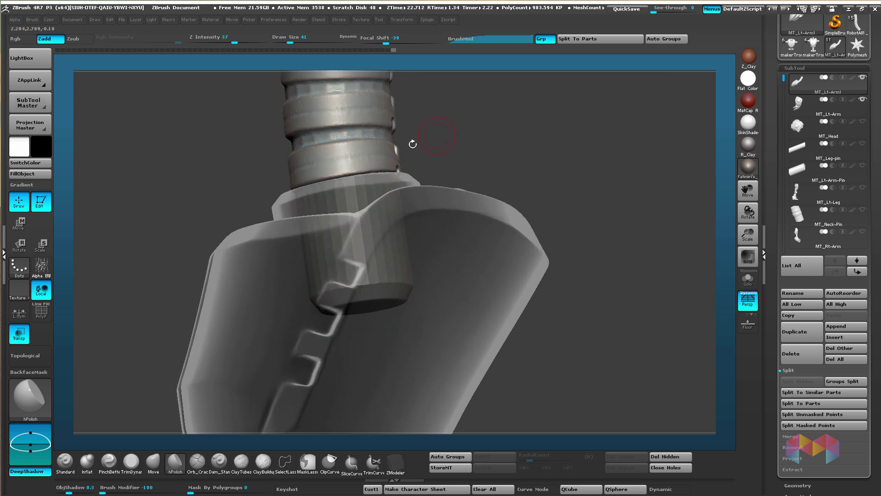
{"action": "left_click_drag", "start_coordinate": [534, 151], "coordinate": [579, 166]}
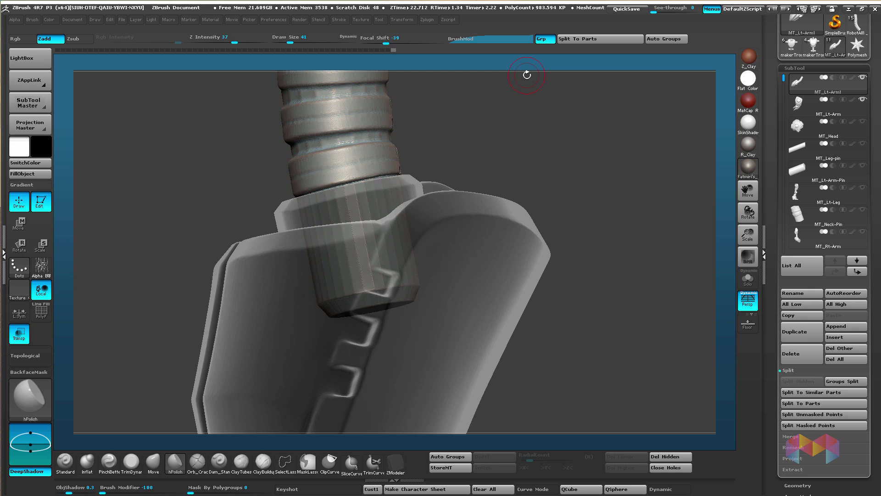
{"action": "left_click_drag", "start_coordinate": [519, 144], "coordinate": [535, 144]}
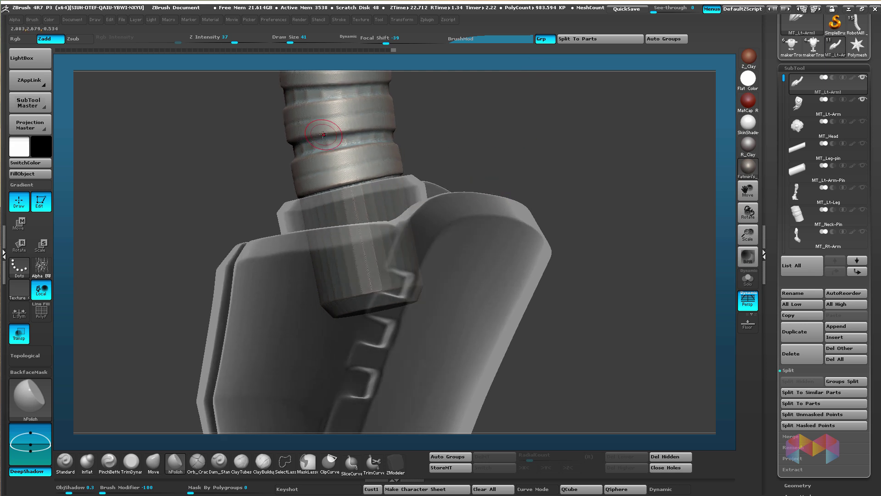
Step: Nudge the lower end of the ribbed upper arm against the forearm's collar with the Move brush at draw size 87
{"action": "key", "text": "s"}
{"action": "left_click_drag", "start_coordinate": [326, 137], "coordinate": [343, 130]}
{"action": "key", "text": "b"}
{"action": "key", "text": "m"}
{"action": "key", "text": "v"}
{"action": "key", "text": "ctrl+z"}
{"action": "key", "text": "s"}
{"action": "left_click_drag", "start_coordinate": [434, 122], "coordinate": [391, 126]}
{"action": "left_click_drag", "start_coordinate": [466, 131], "coordinate": [601, 232]}
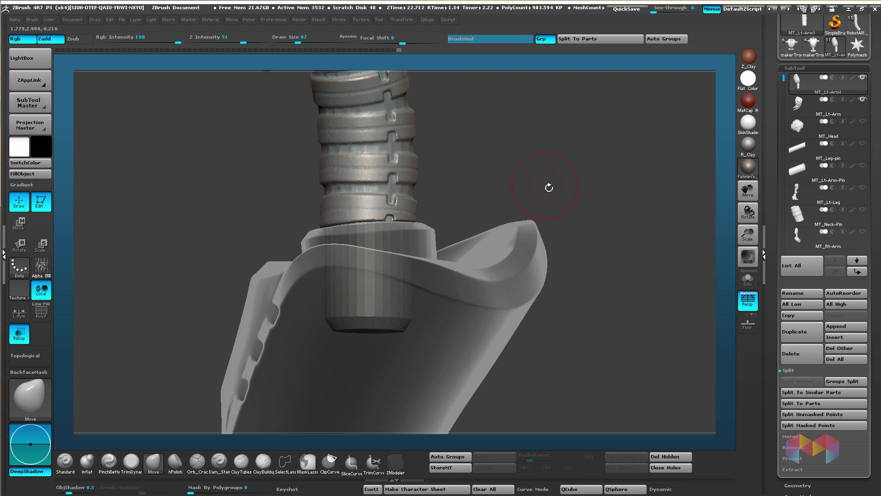
Step: Duplicate the upper-arm subtool MT_Lt-Arm1, hide the copy MT_Lt-Arm2 and make the original active again
{"action": "left_click_drag", "start_coordinate": [547, 186], "coordinate": [618, 181]}
{"action": "mouse_move", "coordinate": [609, 211]}
{"action": "left_mouse_down"}
{"action": "mouse_move", "coordinate": [544, 202]}
{"action": "mouse_move", "coordinate": [578, 198]}
{"action": "mouse_move", "coordinate": [574, 221]}
{"action": "mouse_move", "coordinate": [457, 198]}
{"action": "left_mouse_up"}
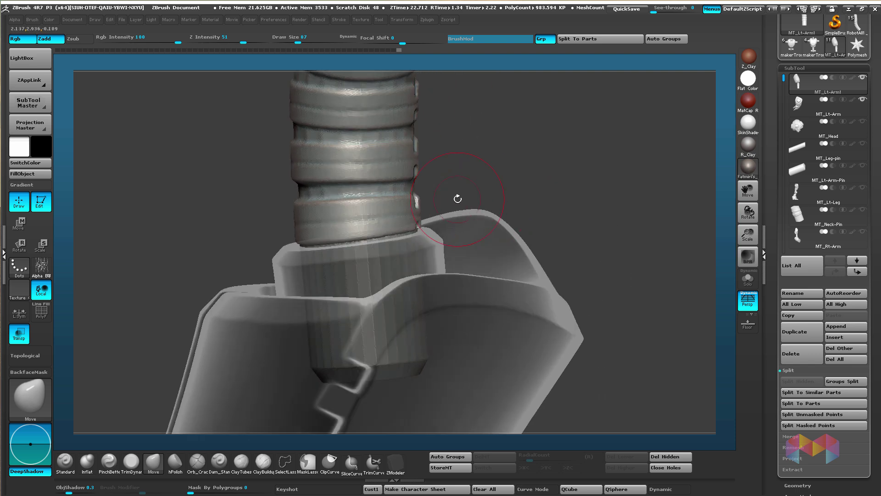
{"action": "left_click_drag", "start_coordinate": [628, 238], "coordinate": [624, 216]}
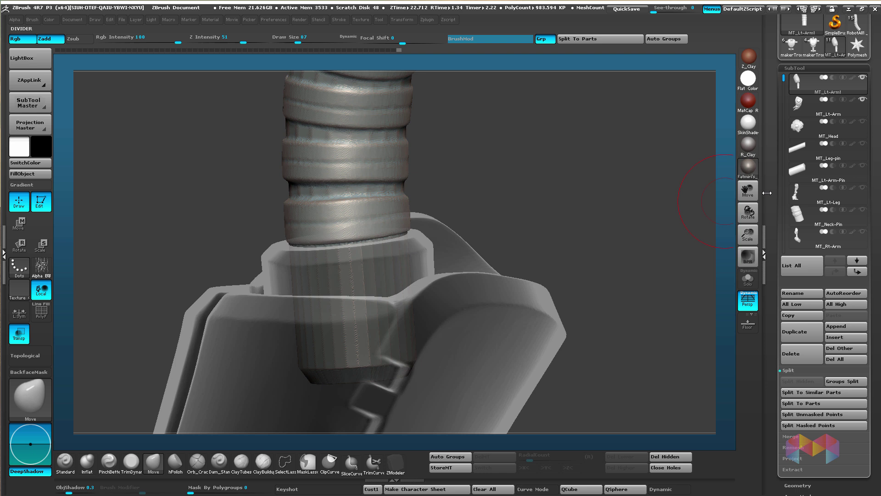
{"action": "scroll", "coordinate": [856, 97], "scroll_direction": "down", "scroll_amount": 1}
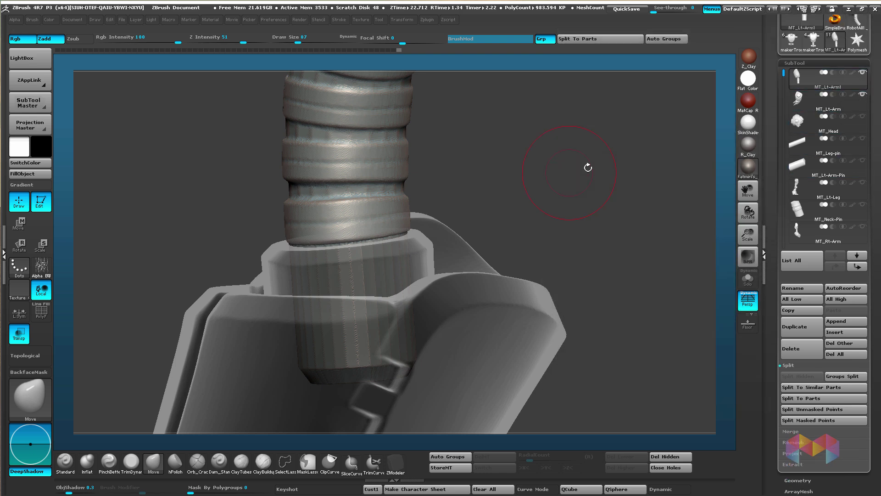
{"action": "left_click_drag", "start_coordinate": [585, 165], "coordinate": [676, 171]}
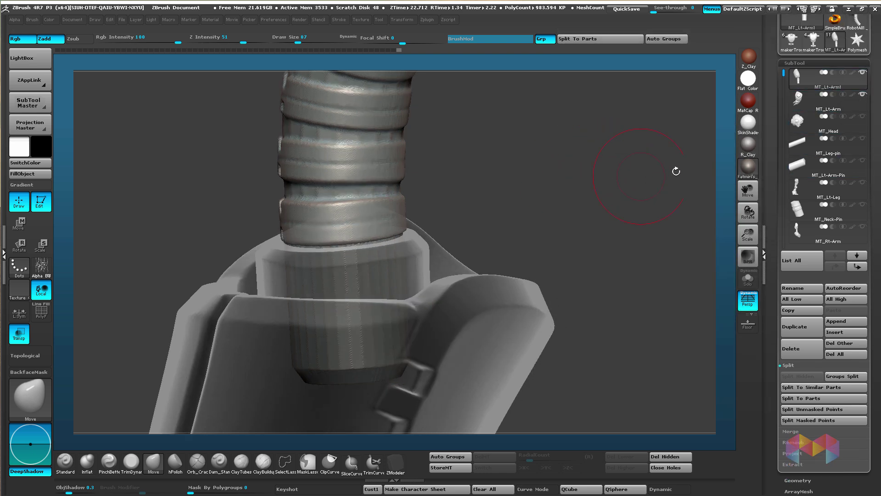
{"action": "left_click", "coordinate": [805, 327]}
{"action": "left_click_drag", "start_coordinate": [655, 177], "coordinate": [841, 83]}
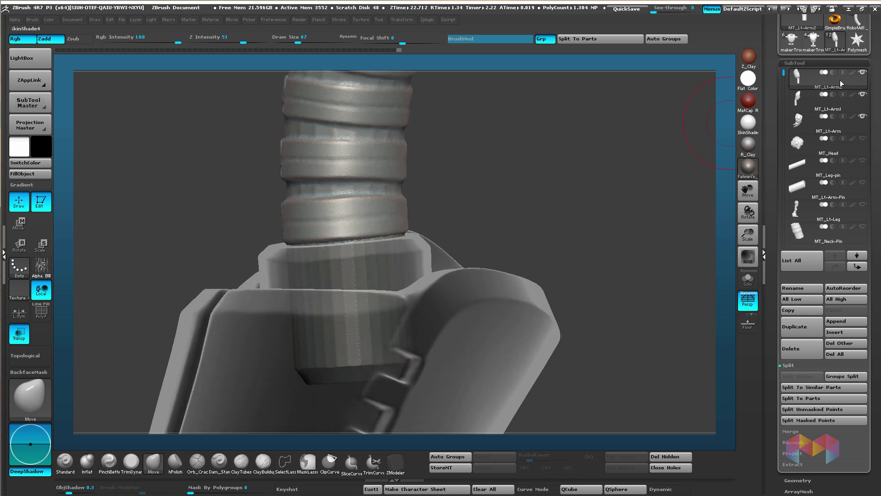
{"action": "left_click", "coordinate": [813, 105]}
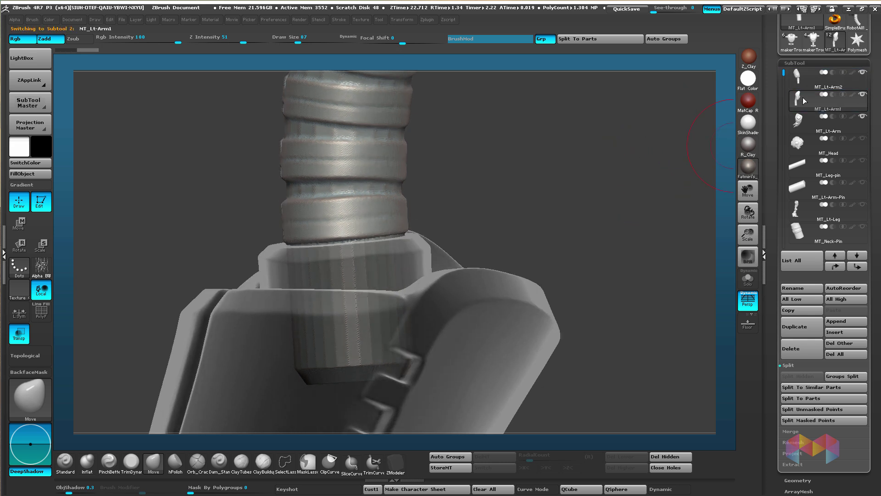
{"action": "left_click", "coordinate": [862, 74]}
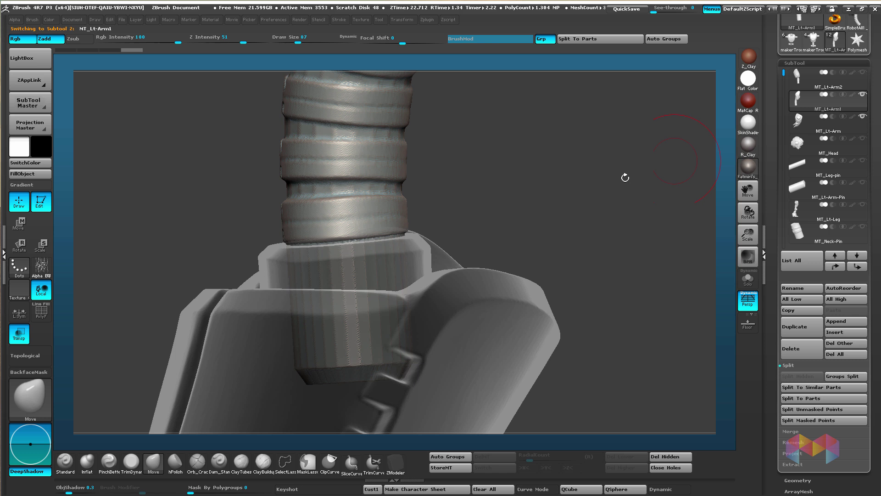
Step: Move MT_Lt-Arm1 directly below the forearm MT_Lt-Arm in the subtool order and keep it active
{"action": "left_click_drag", "start_coordinate": [625, 178], "coordinate": [569, 205], "text": "alt"}
{"action": "left_click", "coordinate": [810, 130]}
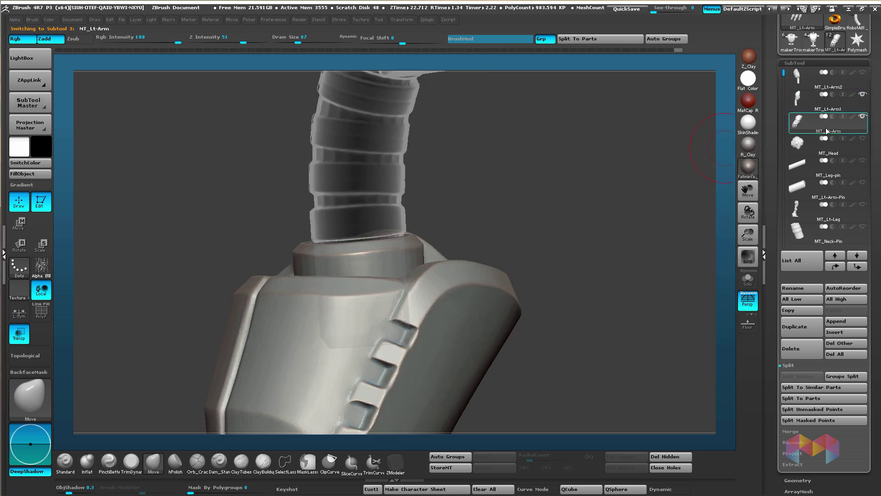
{"action": "left_click", "coordinate": [811, 106]}
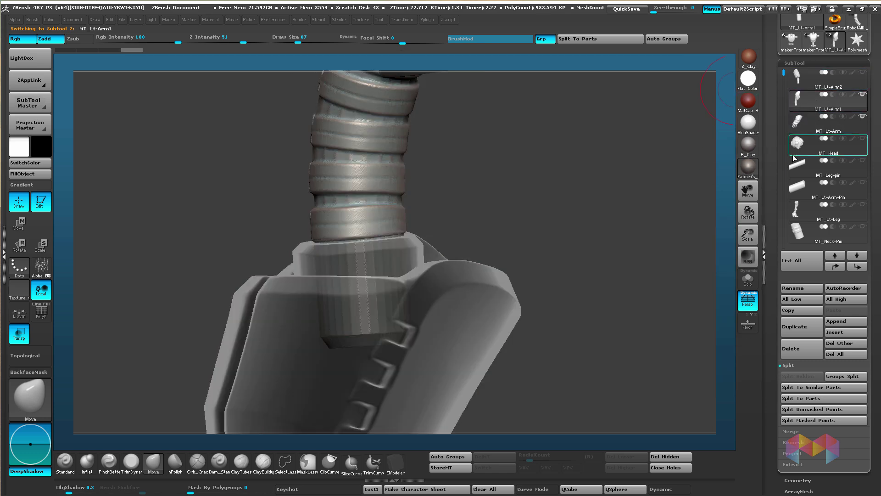
{"action": "left_click", "coordinate": [856, 267]}
{"action": "left_click", "coordinate": [810, 103]}
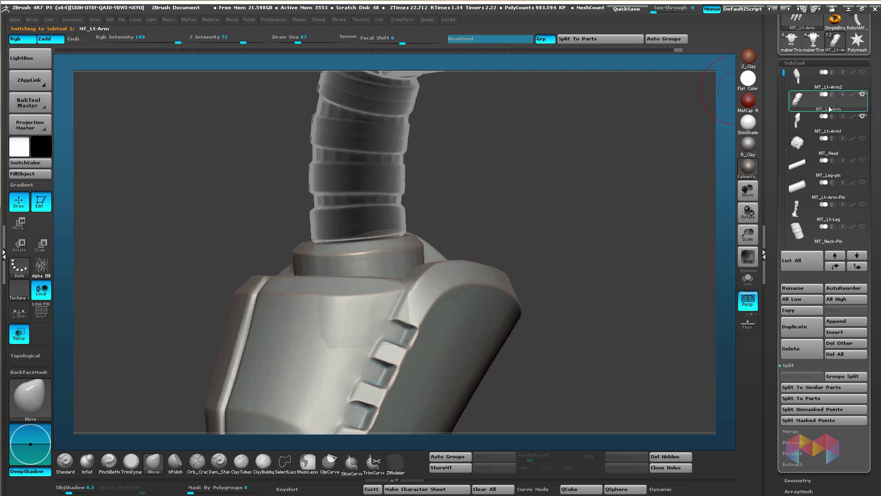
{"action": "left_click", "coordinate": [810, 131]}
Step: Inflate MT_Lt-Arm1 very slightly with the Inflate deformation to give the peg's socket some clearance
{"action": "left_click_drag", "start_coordinate": [776, 284], "coordinate": [800, 127]}
{"action": "left_click", "coordinate": [805, 171]}
{"action": "mouse_move", "coordinate": [621, 196]}
{"action": "left_mouse_down", "text": "alt"}
{"action": "mouse_move", "coordinate": [615, 222]}
{"action": "mouse_move", "coordinate": [590, 201]}
{"action": "mouse_move", "coordinate": [604, 233]}
{"action": "mouse_move", "coordinate": [634, 196]}
{"action": "left_mouse_up", "text": "alt"}
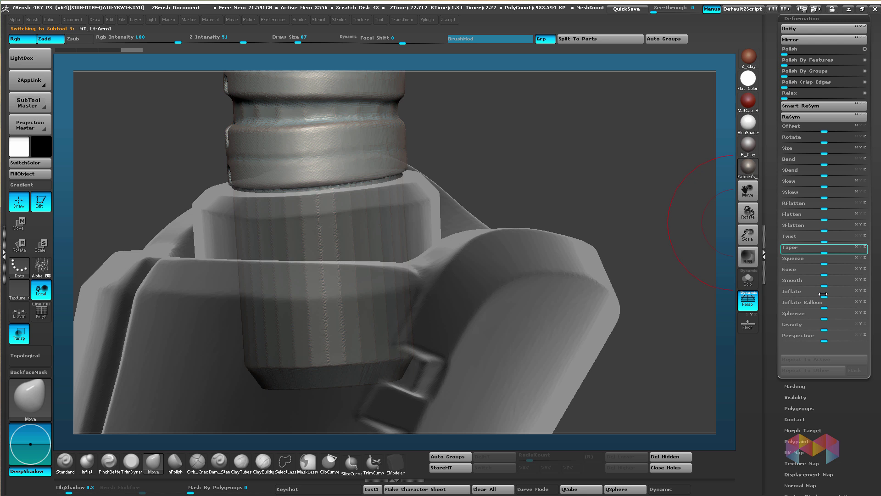
{"action": "left_click_drag", "start_coordinate": [823, 294], "coordinate": [822, 299]}
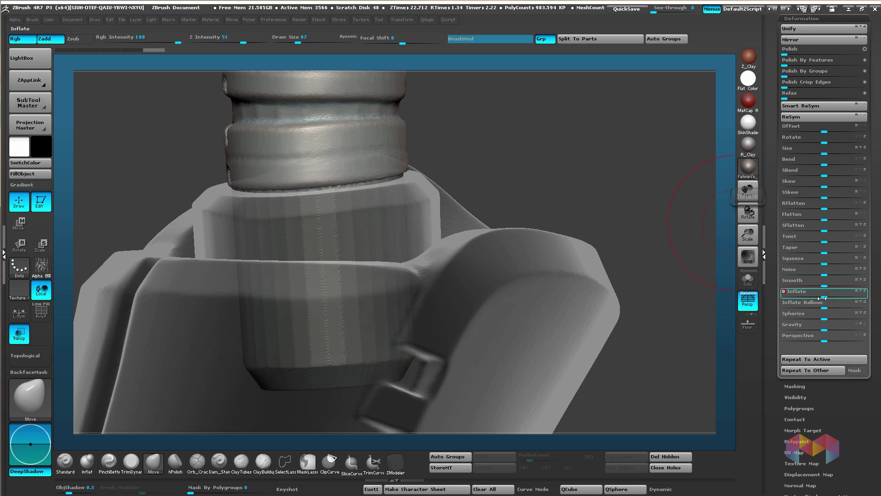
{"action": "key", "text": "ctrl+z"}
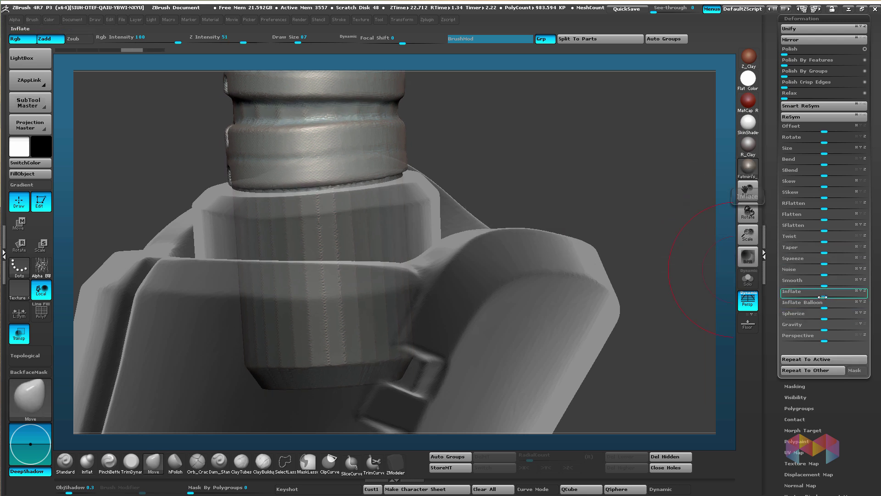
{"action": "left_click_drag", "start_coordinate": [824, 296], "coordinate": [828, 295]}
{"action": "mouse_move", "coordinate": [544, 165]}
{"action": "left_mouse_down"}
{"action": "mouse_move", "coordinate": [574, 167]}
{"action": "mouse_move", "coordinate": [562, 152]}
{"action": "mouse_move", "coordinate": [429, 215]}
{"action": "left_mouse_up"}
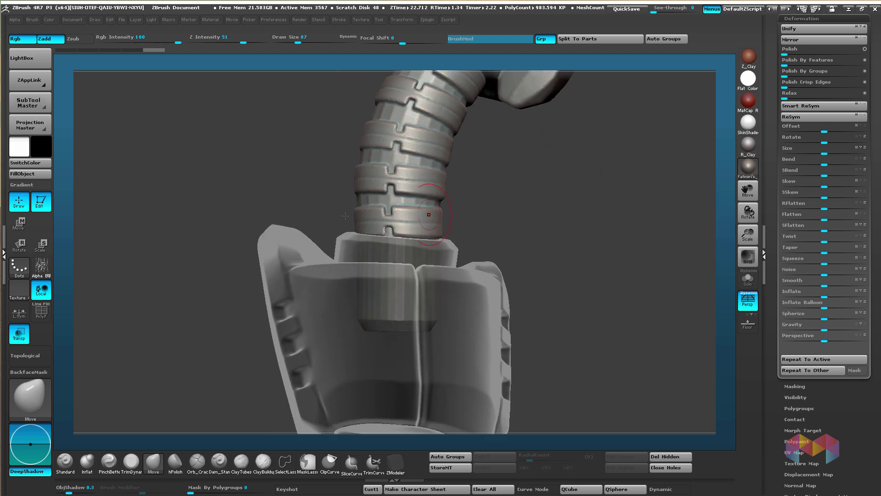
Step: Set MT_Lt-Arm1 to subtract and merge it down into the forearm MT_Lt-Arm, accepting the non-undoable operation
{"action": "scroll", "coordinate": [771, 112], "scroll_direction": "up", "scroll_amount": 5}
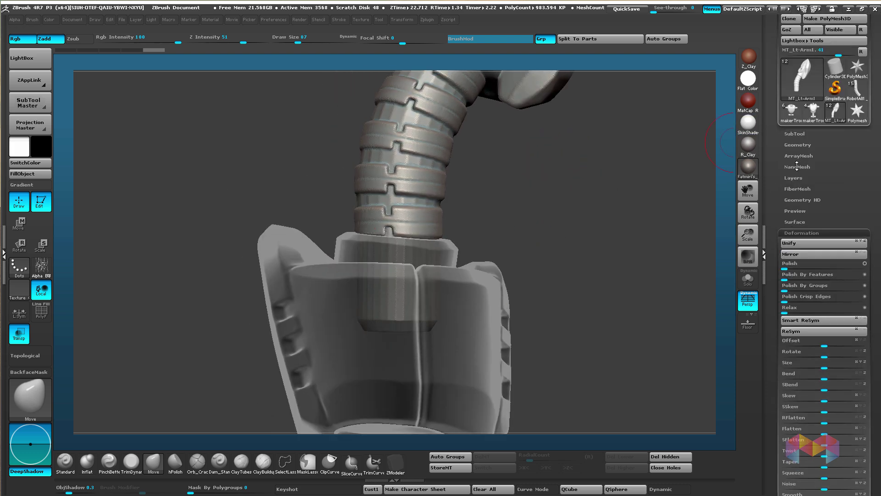
{"action": "left_click", "coordinate": [795, 133]}
{"action": "mouse_move", "coordinate": [621, 203]}
{"action": "left_mouse_down"}
{"action": "mouse_move", "coordinate": [555, 193]}
{"action": "mouse_move", "coordinate": [621, 212]}
{"action": "left_mouse_up"}
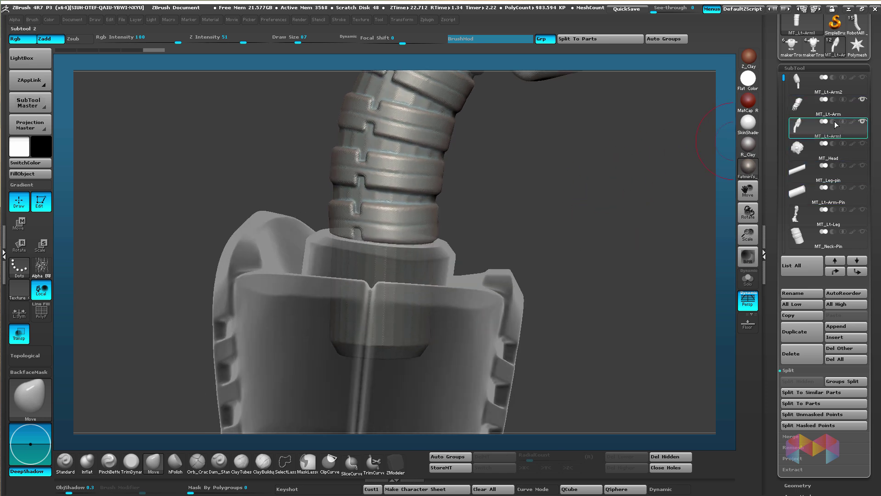
{"action": "mouse_move", "coordinate": [833, 123]}
{"action": "left_click", "coordinate": [833, 109]}
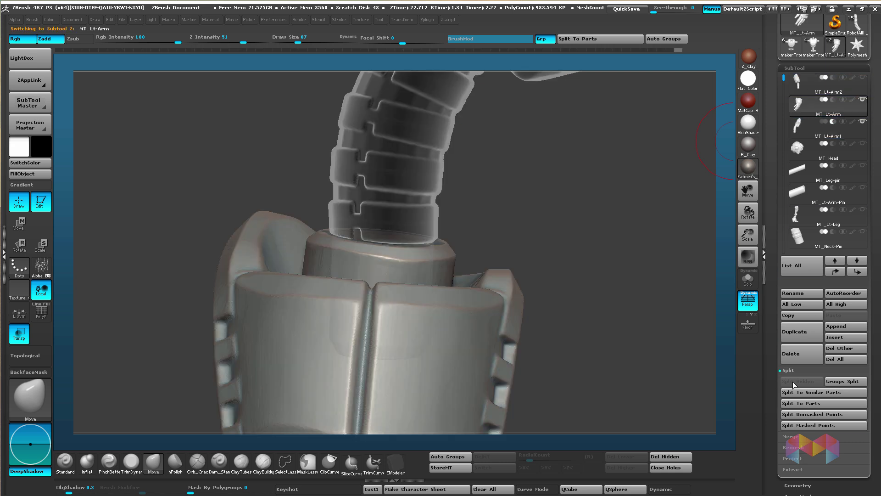
{"action": "left_click", "coordinate": [800, 437]}
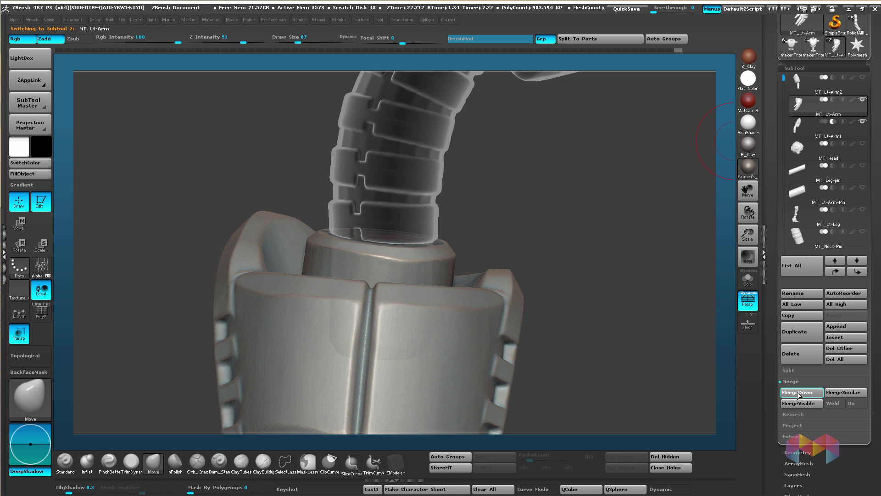
{"action": "left_click", "coordinate": [798, 393]}
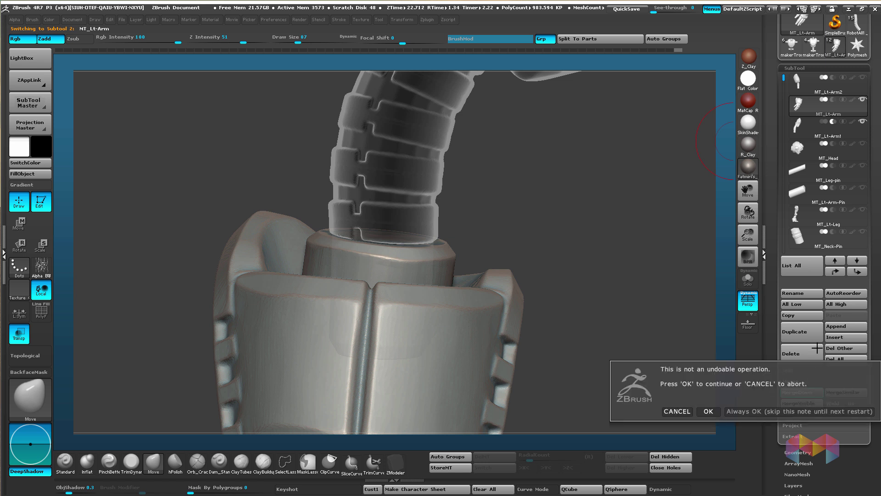
{"action": "left_click", "coordinate": [710, 410]}
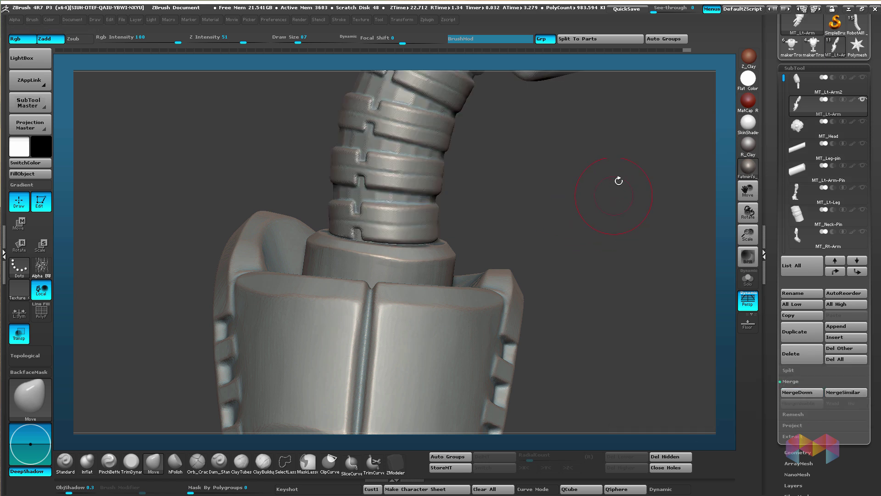
Step: Remesh the merged forearm with DynaMesh to cut the peg's socket out of it, and inspect the hole
{"action": "key", "text": "ctrl"}
{"action": "left_click_drag", "start_coordinate": [591, 196], "coordinate": [559, 185], "text": "ctrl"}
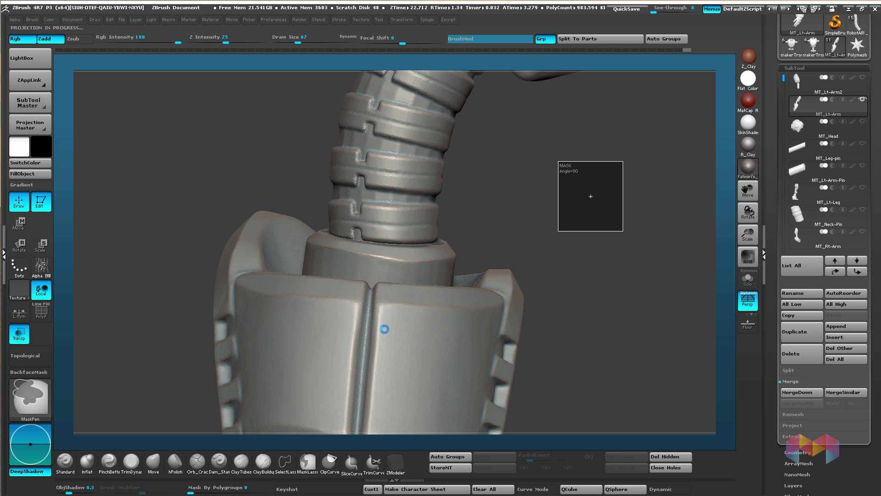
{"action": "key", "text": "ctrl+z"}
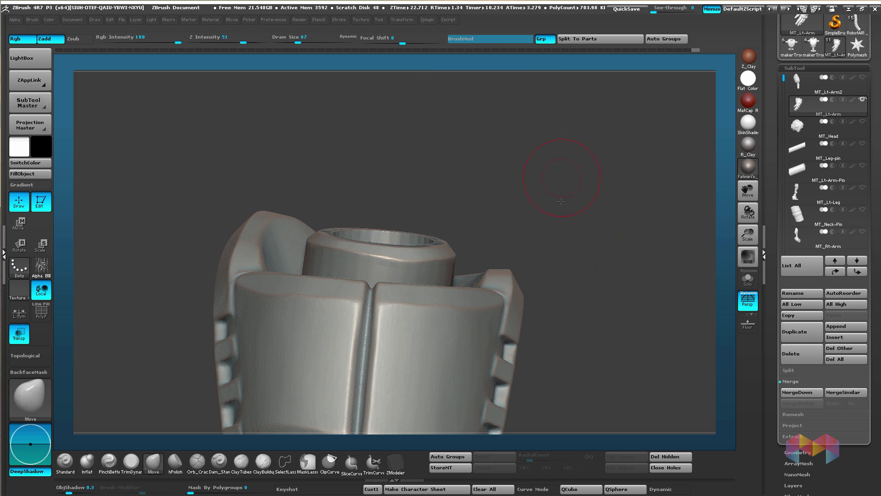
{"action": "left_click_drag", "start_coordinate": [584, 228], "coordinate": [595, 250]}
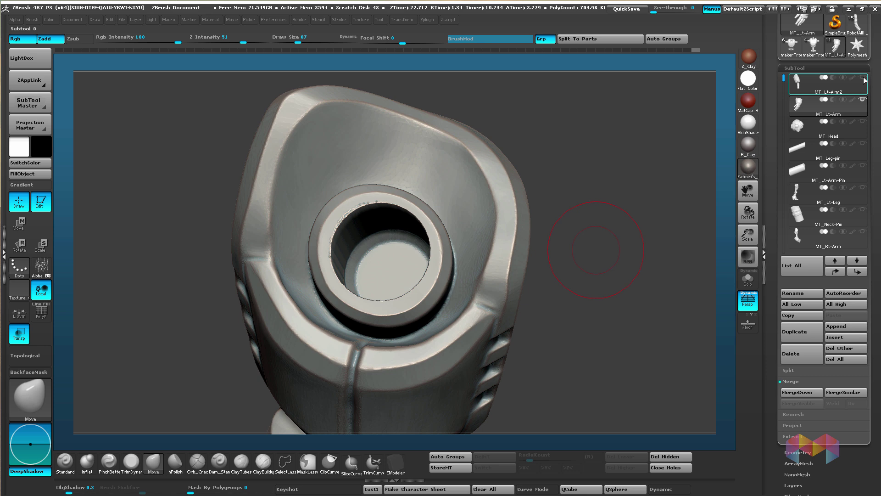
Step: Show the upper-arm copy MT_Lt-Arm2, turn subtool transparency off and inspect the seam where it meets the forearm's collar
{"action": "key", "text": "ctrl+shift+z"}
{"action": "left_click_drag", "start_coordinate": [527, 262], "coordinate": [528, 290], "text": "alt"}
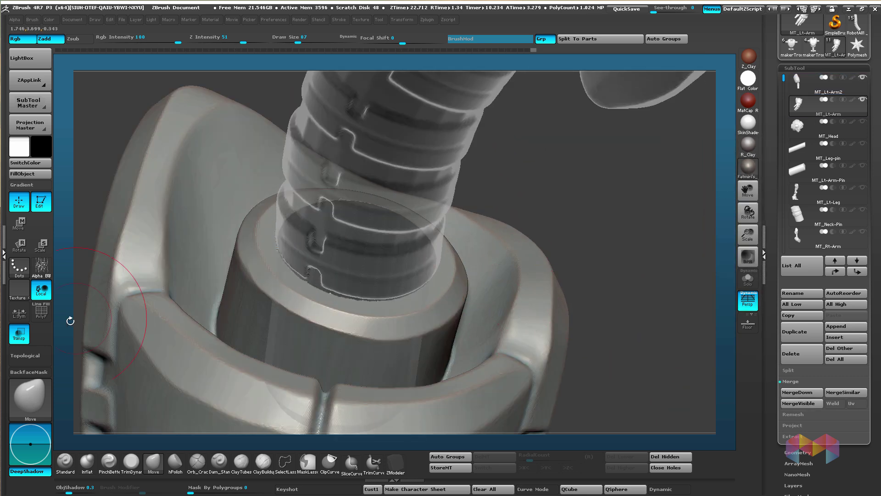
{"action": "left_click", "coordinate": [19, 334]}
{"action": "mouse_move", "coordinate": [399, 250]}
{"action": "right_mouse_down"}
{"action": "mouse_move", "coordinate": [360, 283]}
{"action": "mouse_move", "coordinate": [363, 248]}
{"action": "mouse_move", "coordinate": [404, 299]}
{"action": "mouse_move", "coordinate": [399, 266]}
{"action": "mouse_move", "coordinate": [366, 213]}
{"action": "right_mouse_up"}
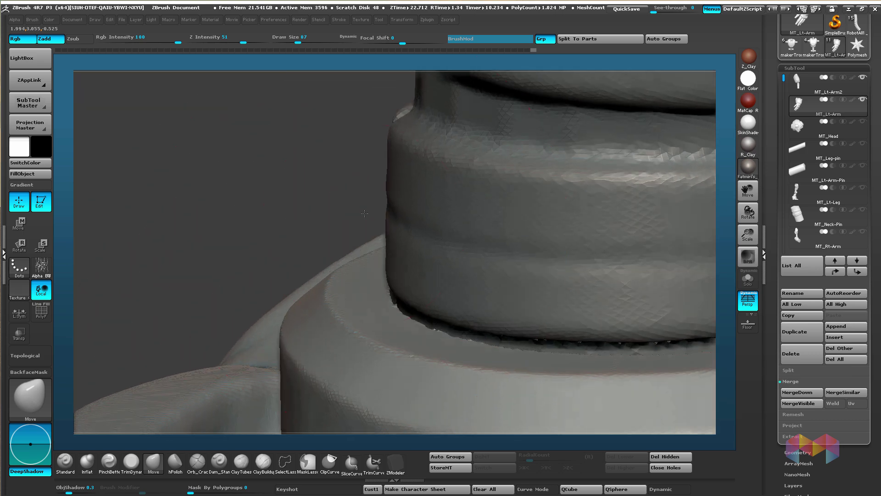
Step: Examine the gap between the lowest elbow ring and the forearm's collar at close range from several angles
{"action": "mouse_move", "coordinate": [387, 301]}
{"action": "right_mouse_down"}
{"action": "mouse_move", "coordinate": [419, 279]}
{"action": "mouse_move", "coordinate": [401, 307]}
{"action": "right_mouse_up"}
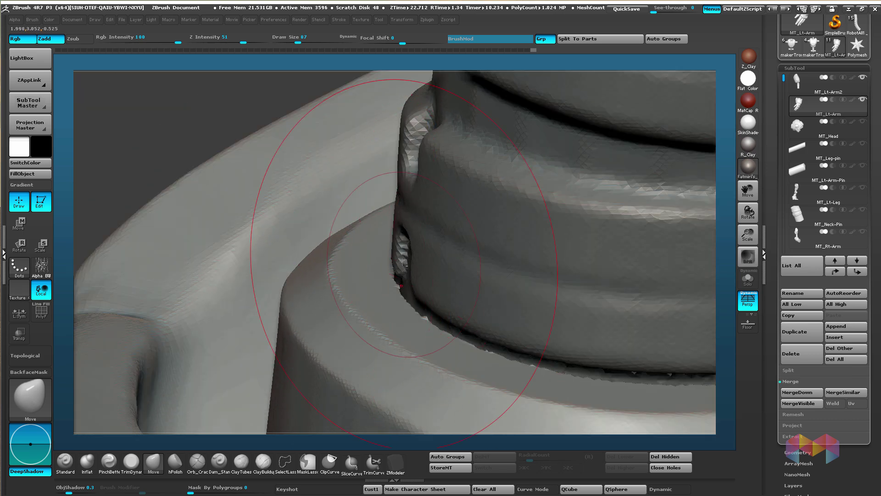
{"action": "mouse_move", "coordinate": [400, 275]}
{"action": "right_mouse_down", "text": "ctrl"}
{"action": "mouse_move", "coordinate": [397, 293]}
{"action": "mouse_move", "coordinate": [422, 319]}
{"action": "mouse_move", "coordinate": [406, 278]}
{"action": "right_mouse_up", "text": "ctrl"}
{"action": "key", "text": "ctrl+shift+z"}
{"action": "key", "text": "ctrl+shift+z"}
{"action": "key", "text": "ctrl+shift+z"}
{"action": "key", "text": "ctrl+shift+z"}
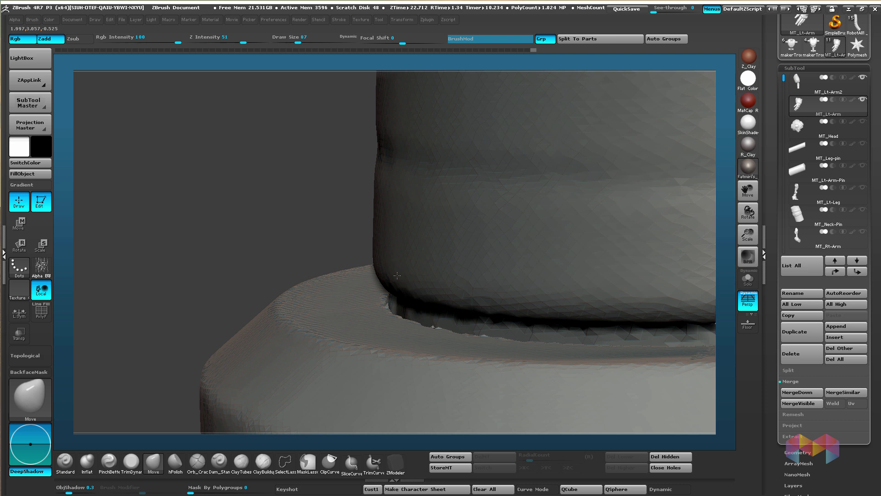
{"action": "right_click_drag", "start_coordinate": [389, 242], "coordinate": [354, 97]}
{"action": "right_click_drag", "start_coordinate": [390, 284], "coordinate": [425, 220], "text": "ctrl"}
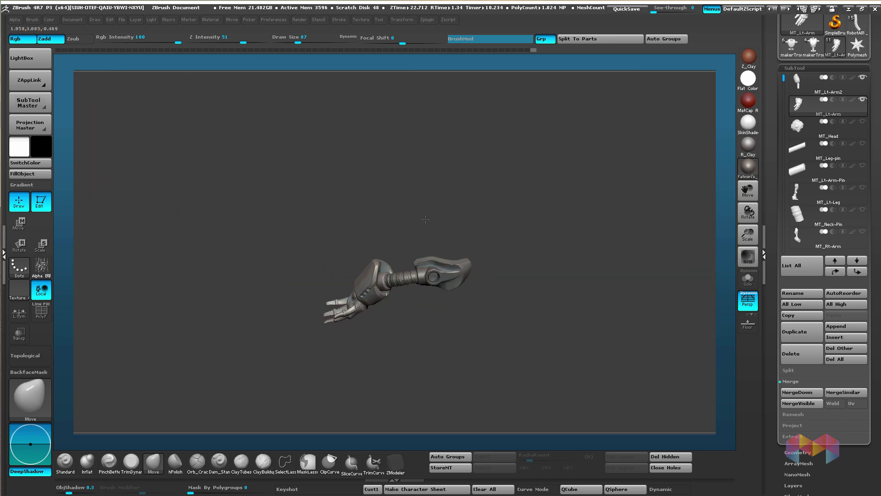
{"action": "right_click_drag", "start_coordinate": [421, 158], "coordinate": [428, 308]}
{"action": "key", "text": "ctrl+shift+z"}
{"action": "key", "text": "ctrl+shift+z"}
{"action": "key", "text": "ctrl+shift+z"}
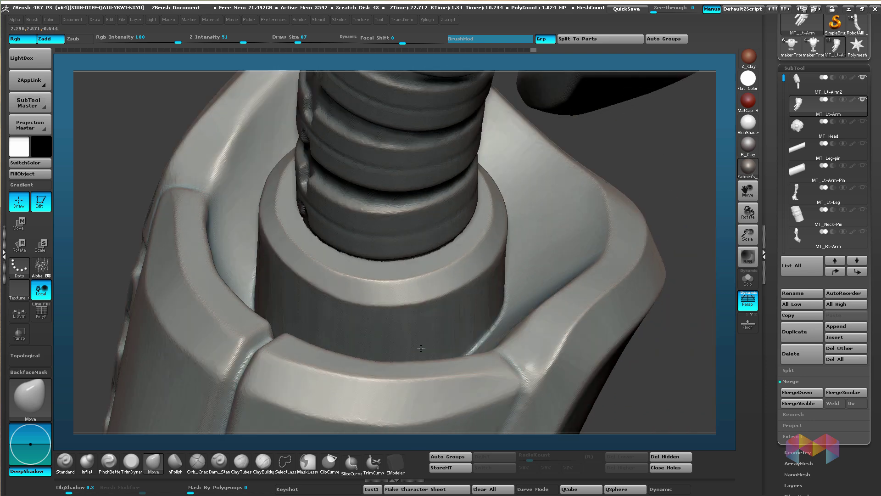
{"action": "right_click_drag", "start_coordinate": [421, 348], "coordinate": [415, 388], "text": "ctrl"}
{"action": "right_click_drag", "start_coordinate": [348, 285], "coordinate": [443, 256], "text": "alt"}
Step: Select MT_Lt-Arm2 and check how its segmented rings sit on the forearm's collar around the joint
{"action": "left_click", "coordinate": [802, 87]}
{"action": "key", "text": "ctrl+shift+z"}
{"action": "key", "text": "ctrl+shift+z"}
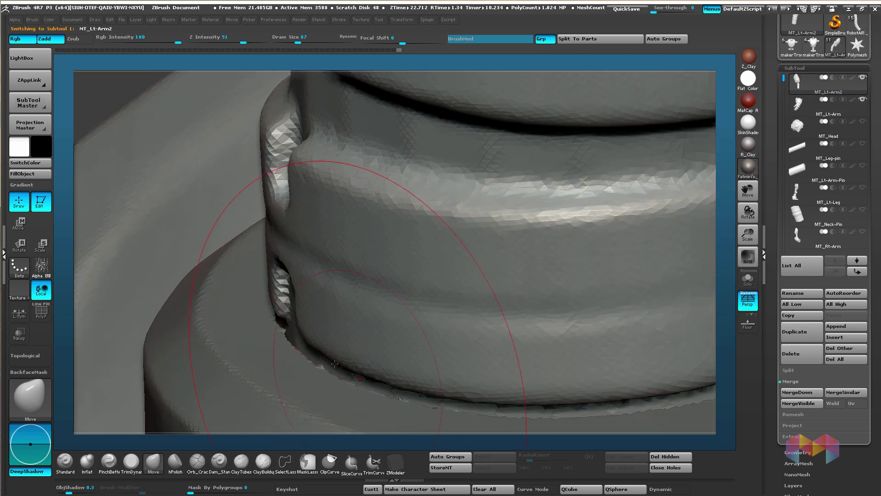
{"action": "right_click_drag", "start_coordinate": [424, 356], "coordinate": [431, 298], "text": "ctrl"}
{"action": "right_click_drag", "start_coordinate": [431, 298], "coordinate": [543, 272]}
{"action": "key", "text": "ctrl+shift+z"}
{"action": "key", "text": "ctrl+shift+z"}
{"action": "key", "text": "ctrl+shift+z"}
{"action": "key", "text": "ctrl+shift+z"}
{"action": "key", "text": "ctrl+shift+z"}
{"action": "key", "text": "ctrl+shift+z"}
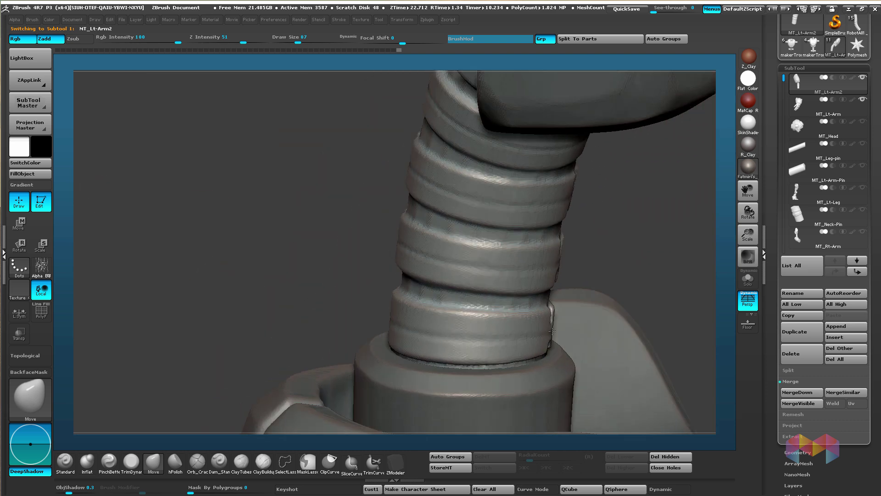
{"action": "key", "text": "ctrl+shift+z"}
{"action": "key", "text": "ctrl+shift+z"}
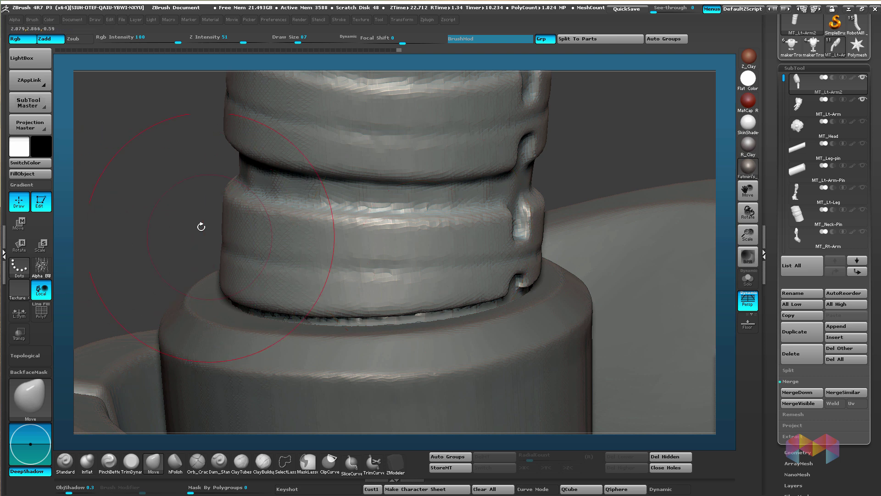
Step: Examine the assembled left arm from several sides, from the forearm up to the shoulder ring
{"action": "left_click_drag", "start_coordinate": [578, 164], "coordinate": [636, 317], "text": "alt"}
{"action": "left_click_drag", "start_coordinate": [635, 316], "coordinate": [588, 275], "text": "alt"}
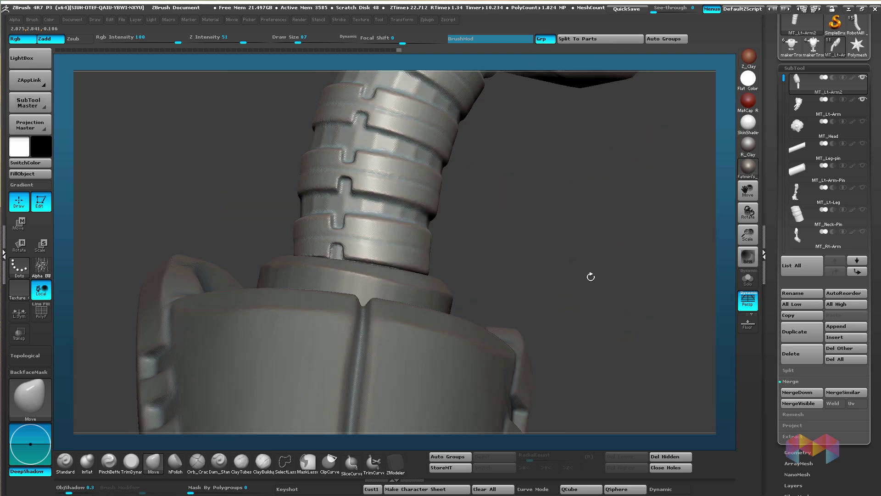
{"action": "left_click_drag", "start_coordinate": [531, 196], "coordinate": [615, 339], "text": "alt"}
{"action": "left_click_drag", "start_coordinate": [615, 339], "coordinate": [598, 313], "text": "alt"}
{"action": "key", "text": "ctrl+z"}
{"action": "key", "text": "ctrl+z"}
{"action": "key", "text": "ctrl+z"}
{"action": "key", "text": "ctrl+z"}
{"action": "key", "text": "ctrl+z"}
{"action": "key", "text": "ctrl+z"}
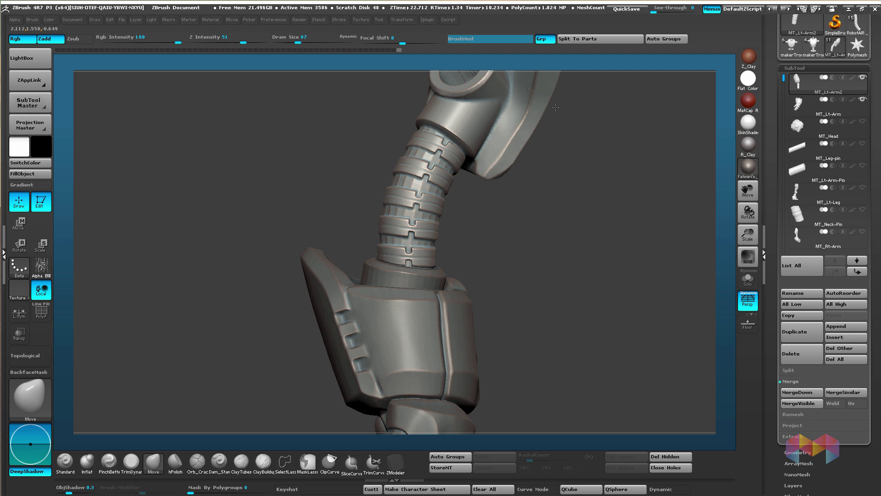
{"action": "key", "text": "ctrl+z"}
{"action": "key", "text": "ctrl+z"}
{"action": "key", "text": "ctrl+z"}
{"action": "key", "text": "ctrl+z"}
{"action": "key", "text": "ctrl+z"}
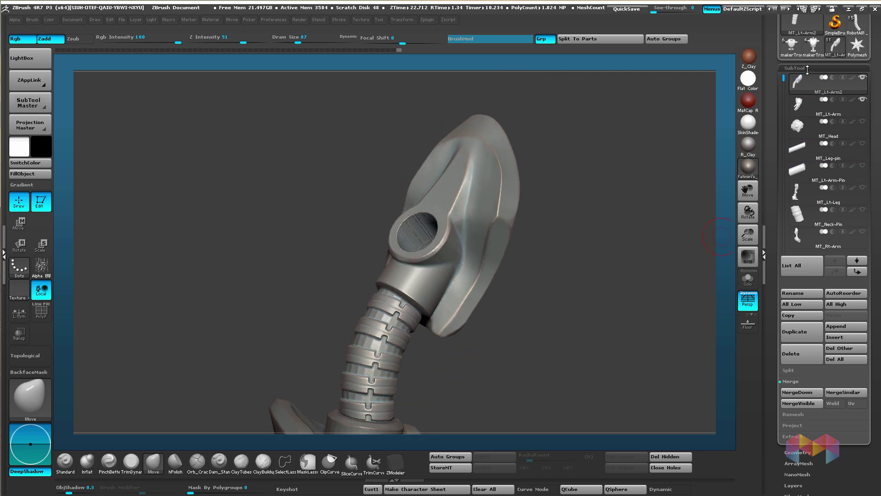
Step: Show all of the robot's subtools and make MT_Torso_Master the active one
{"action": "key", "text": "ctrl+z"}
{"action": "key", "text": "ctrl+z"}
{"action": "key", "text": "ctrl+z"}
{"action": "key", "text": "ctrl+z"}
{"action": "key", "text": "ctrl+z"}
{"action": "key", "text": "ctrl+z"}
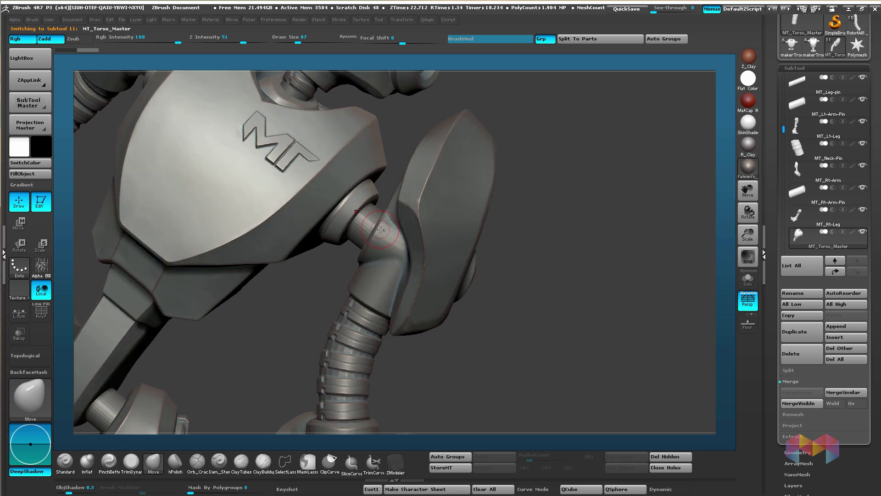
Step: Try moving MT_Lt-Arm-Pin out of the torso's shoulder socket with Transpose Move, and undo the move
{"action": "key", "text": "ctrl+z"}
{"action": "key", "text": "ctrl+z"}
{"action": "key", "text": "ctrl+z"}
{"action": "left_click_drag", "start_coordinate": [396, 243], "coordinate": [360, 298]}
{"action": "key", "text": "ctrl+z"}
{"action": "key", "text": "ctrl+z"}
{"action": "key", "text": "ctrl+z"}
{"action": "key", "text": "ctrl+z"}
{"action": "key", "text": "ctrl+z"}
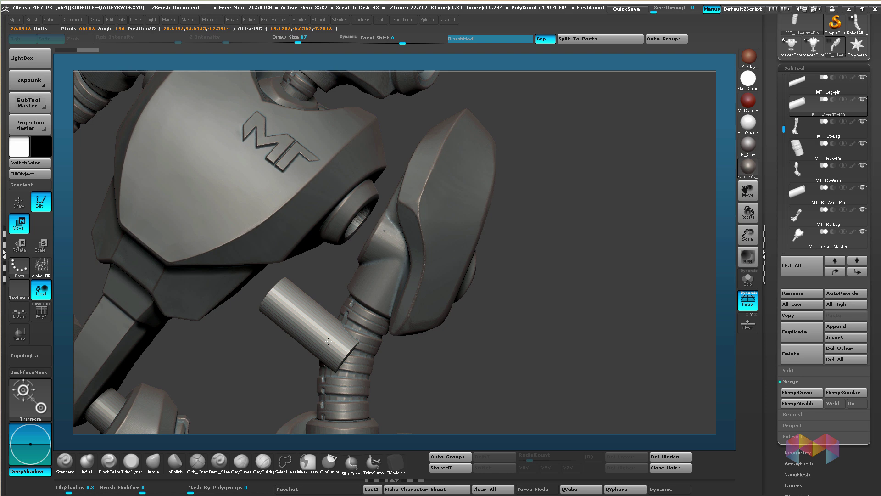
{"action": "key", "text": "ctrl+z"}
{"action": "key", "text": "ctrl+z"}
{"action": "key", "text": "ctrl+z"}
{"action": "key", "text": "ctrl+z"}
{"action": "key", "text": "ctrl+z"}
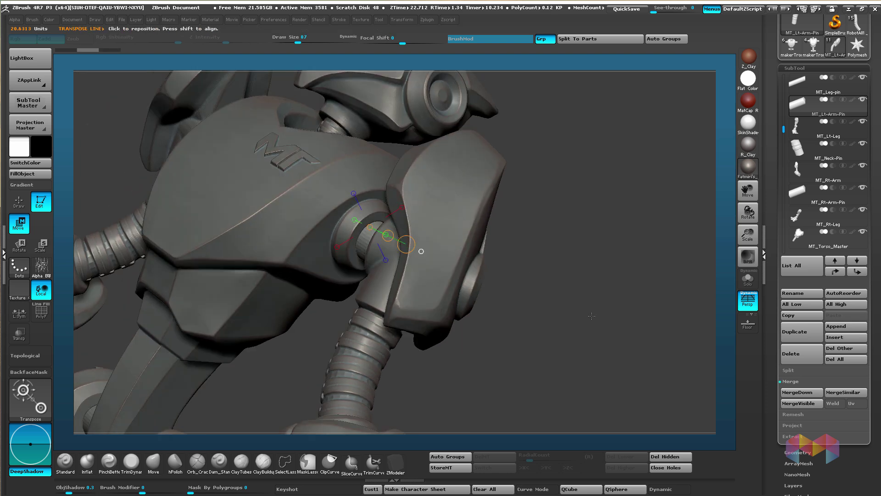
Step: Inspect the forearm and elbow joint on the assembled robot, and select the upper arm MT_Lt-Arm2
{"action": "key", "text": "ctrl+z"}
{"action": "key", "text": "ctrl+z"}
{"action": "key", "text": "ctrl+z"}
{"action": "key", "text": "ctrl+z"}
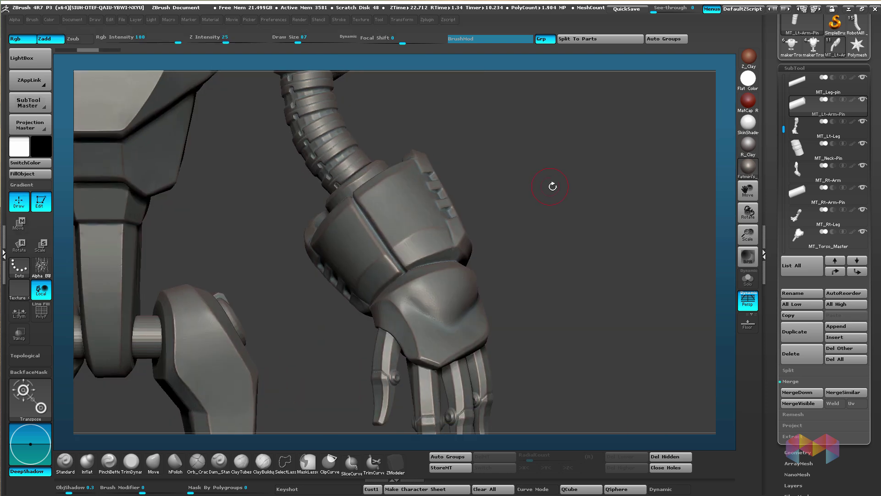
{"action": "key", "text": "ctrl+z"}
{"action": "key", "text": "ctrl+z"}
{"action": "key", "text": "ctrl+z"}
{"action": "key", "text": "ctrl+z"}
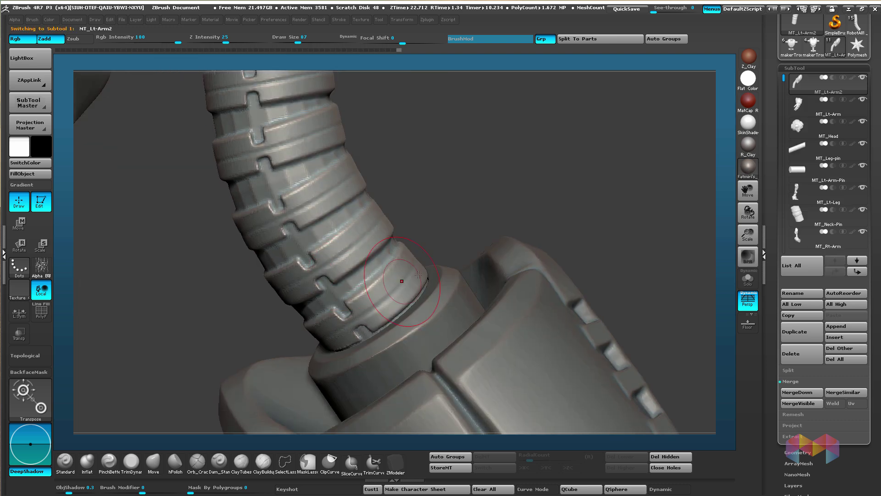
Step: Move MT_Lt-Arm2 outward with Transpose Move, pulling it off the shoulder pin and its peg out of the forearm
{"action": "key", "text": "ctrl+z"}
{"action": "key", "text": "ctrl+z"}
{"action": "key", "text": "ctrl+z"}
{"action": "key", "text": "ctrl+z"}
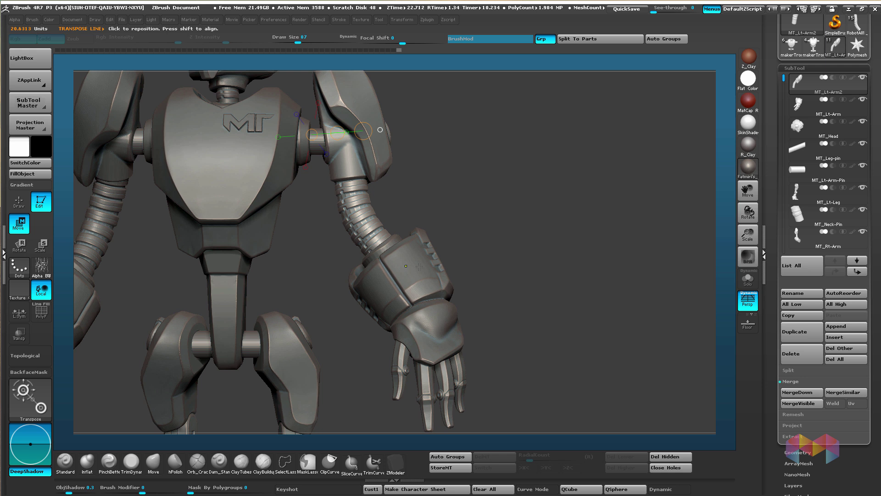
{"action": "key", "text": "ctrl+z"}
{"action": "key", "text": "ctrl+z"}
{"action": "key", "text": "ctrl+z"}
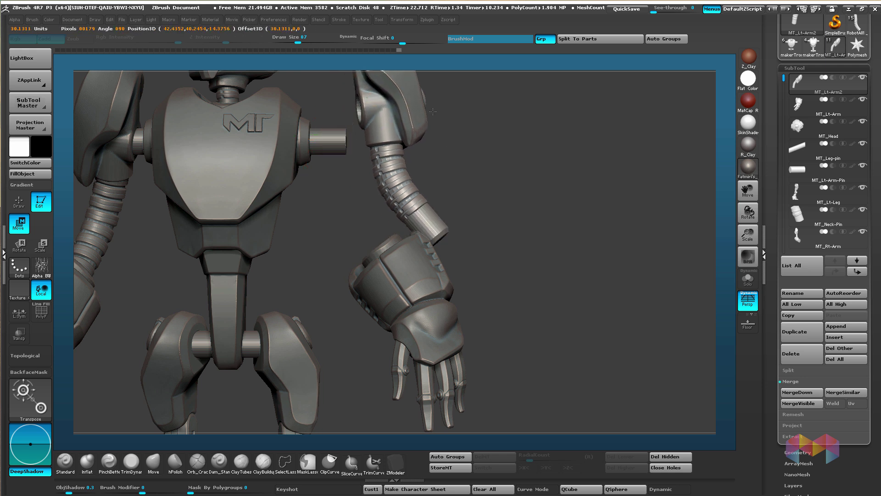
{"action": "key", "text": "ctrl+z"}
Step: Select the forearm MT_Lt-Arm and move it outward with Transpose Move, placing it just below the upper arm's peg
{"action": "key", "text": "ctrl+z"}
{"action": "key", "text": "ctrl+z"}
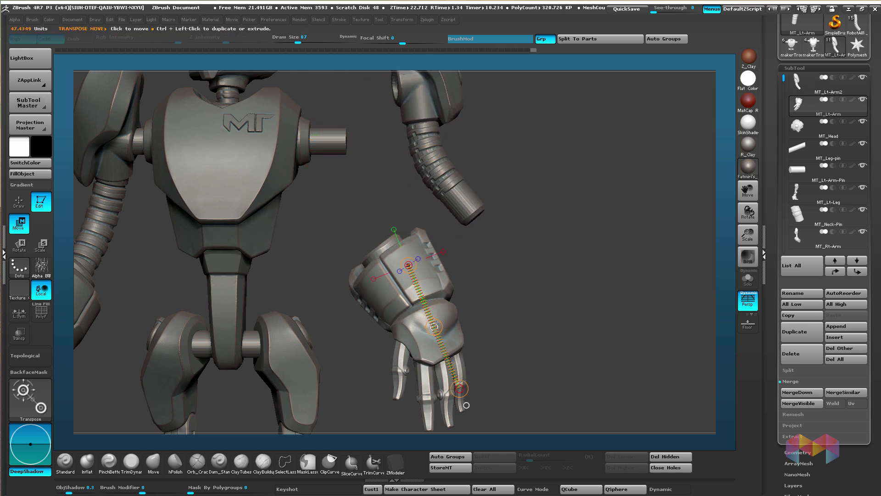
{"action": "key", "text": "ctrl+z"}
{"action": "key", "text": "ctrl+z"}
{"action": "key", "text": "ctrl+z"}
{"action": "key", "text": "ctrl+z"}
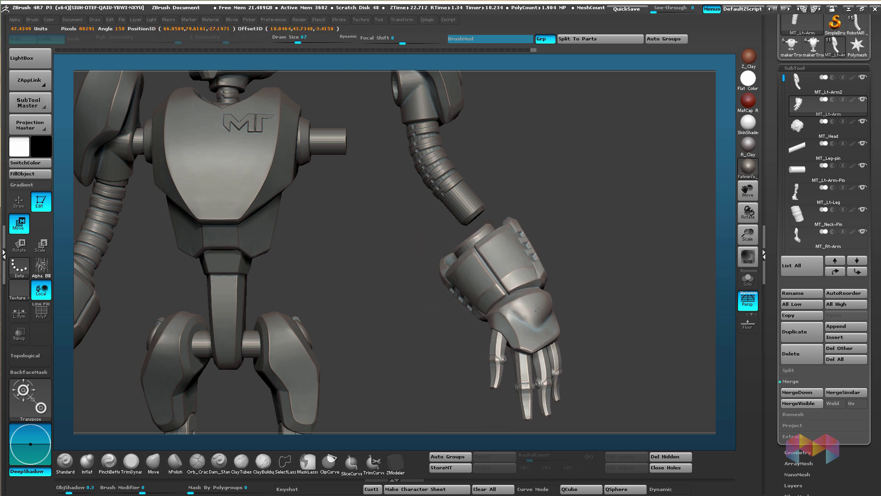
{"action": "left_click_drag", "start_coordinate": [413, 260], "coordinate": [472, 399]}
{"action": "left_click_drag", "start_coordinate": [397, 367], "coordinate": [398, 297], "text": "alt"}
{"action": "left_click_drag", "start_coordinate": [514, 279], "coordinate": [554, 377]}
Step: Select MT_Lt-Arm-Pin and slide it outward into the gap between the torso and the upper arm
{"action": "left_click", "coordinate": [461, 207], "text": "alt"}
{"action": "left_click_drag", "start_coordinate": [493, 206], "coordinate": [523, 204]}
{"action": "left_click_drag", "start_coordinate": [502, 309], "coordinate": [472, 307]}
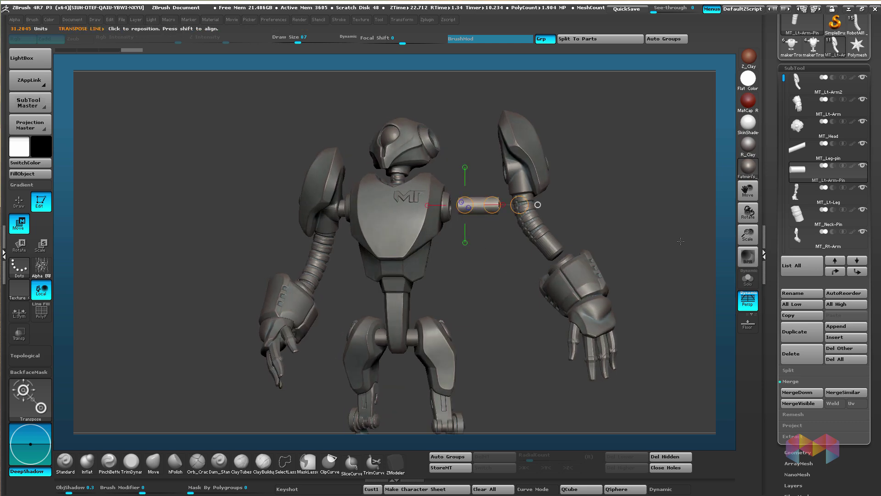
{"action": "left_click_drag", "start_coordinate": [682, 240], "coordinate": [655, 239], "text": "alt"}
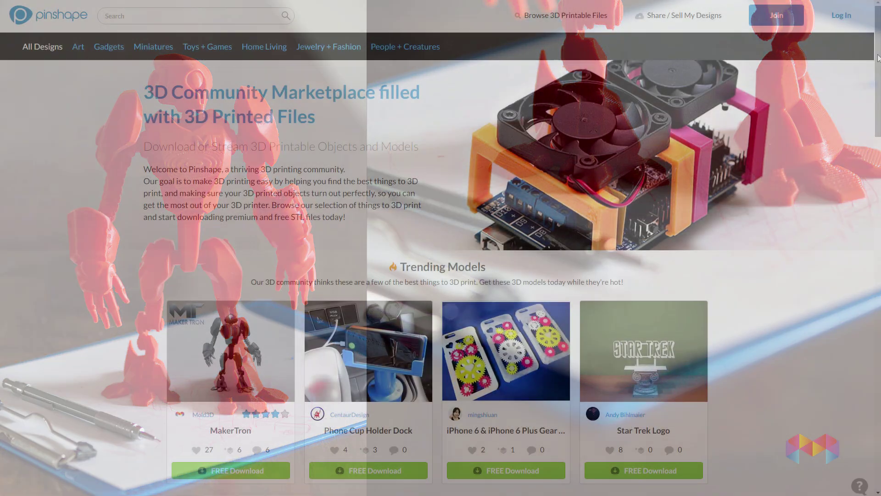
Step: Switch to the Pinshape website and open the MakerTron Design Contest page from its contests section
{"action": "scroll", "coordinate": [252, 238], "scroll_direction": "down", "scroll_amount": 15}
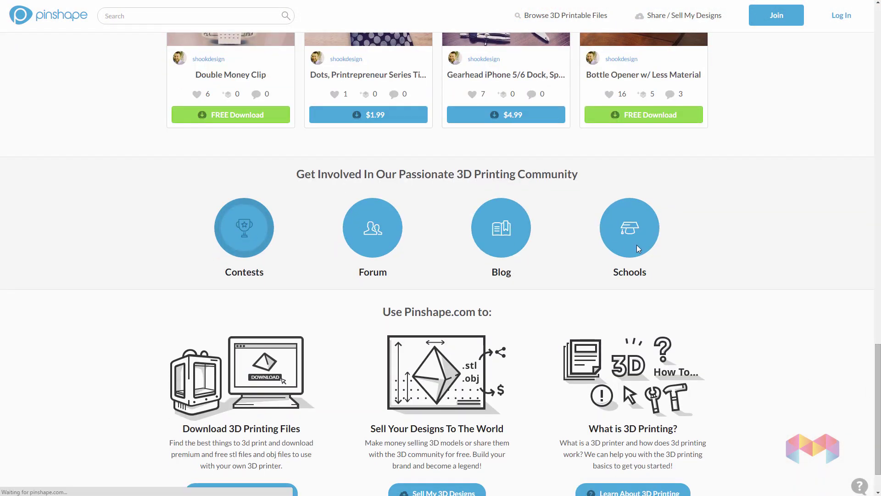
{"action": "left_click", "coordinate": [252, 238]}
{"action": "left_click", "coordinate": [557, 126]}
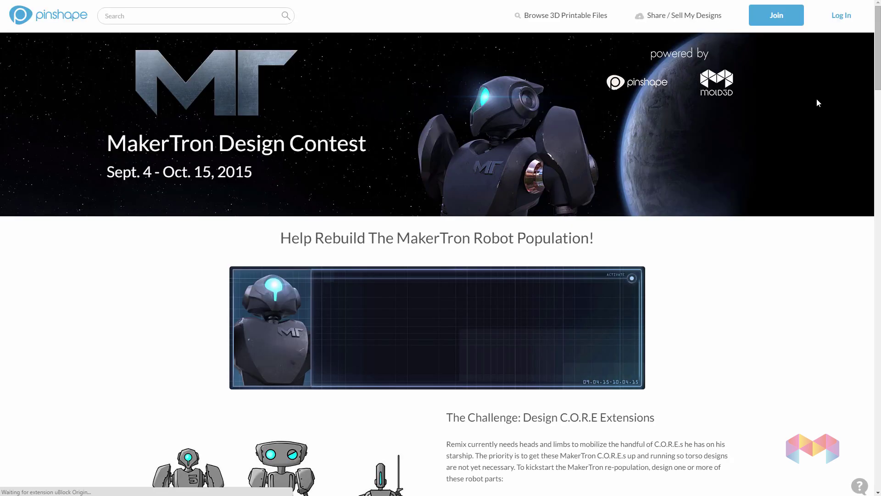
Step: Search Pinshape for "mold3d" and open the Mold3D user profile
{"action": "left_click", "coordinate": [265, 14]}
{"action": "type", "text": "mold3d"}
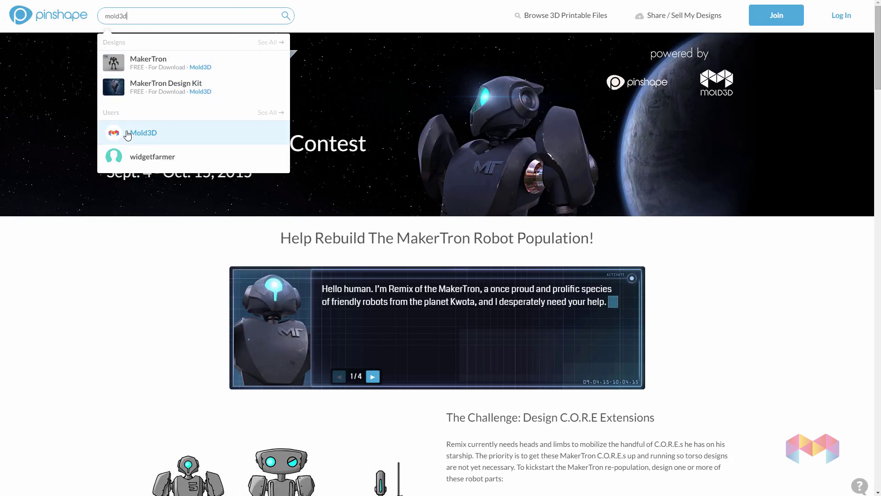
{"action": "left_click", "coordinate": [117, 132]}
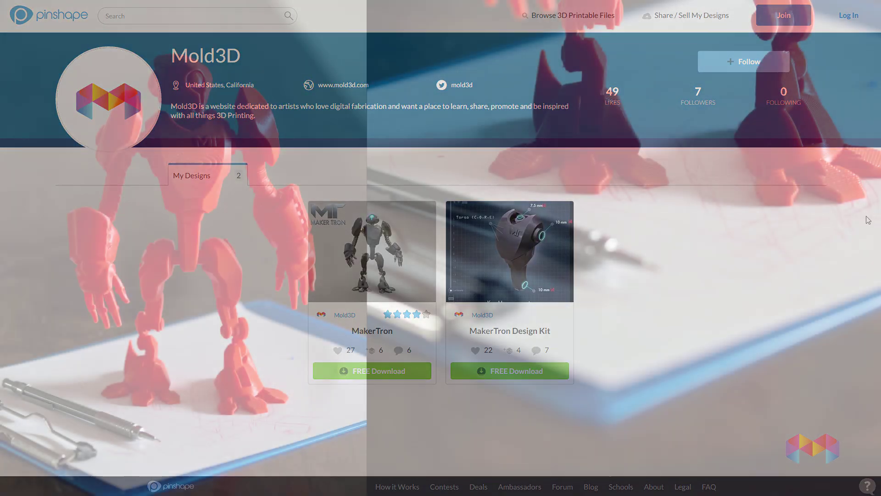